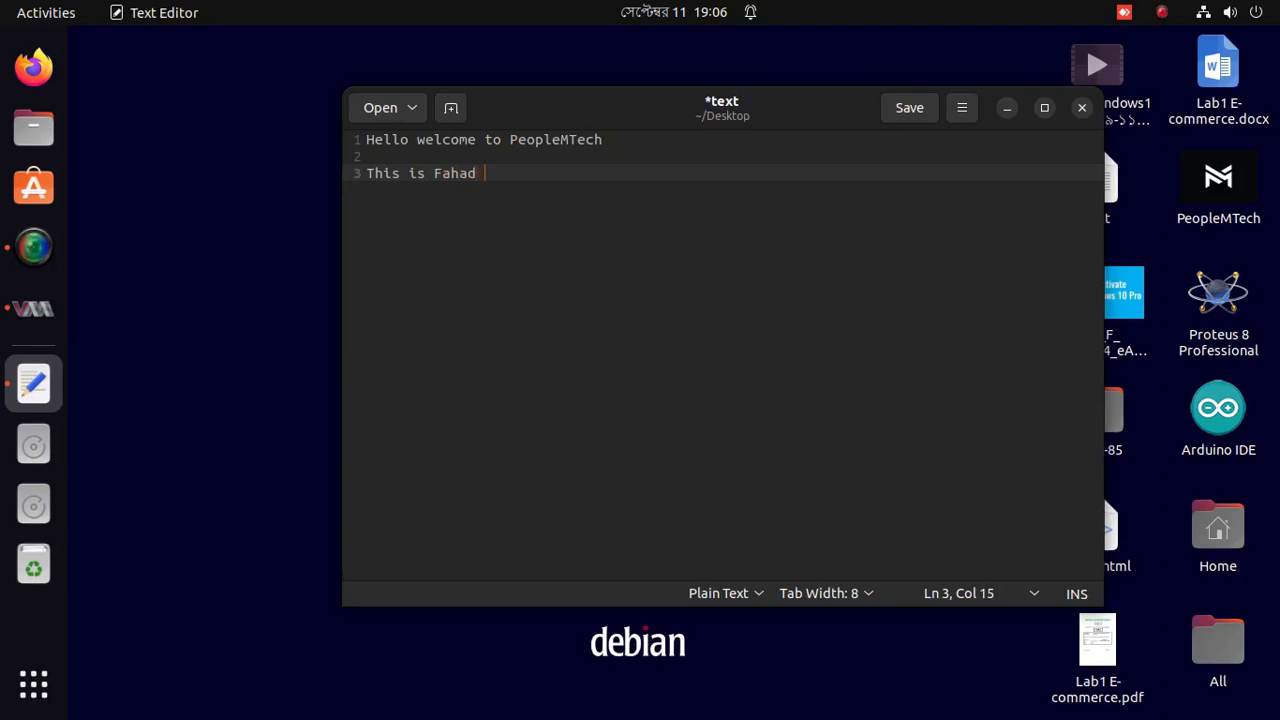
Write the opening lines: 'in this tutorial i will show you how to install windows 11 on virtual machine without any eroor'.
text(in this tutorial)
text(i weill)
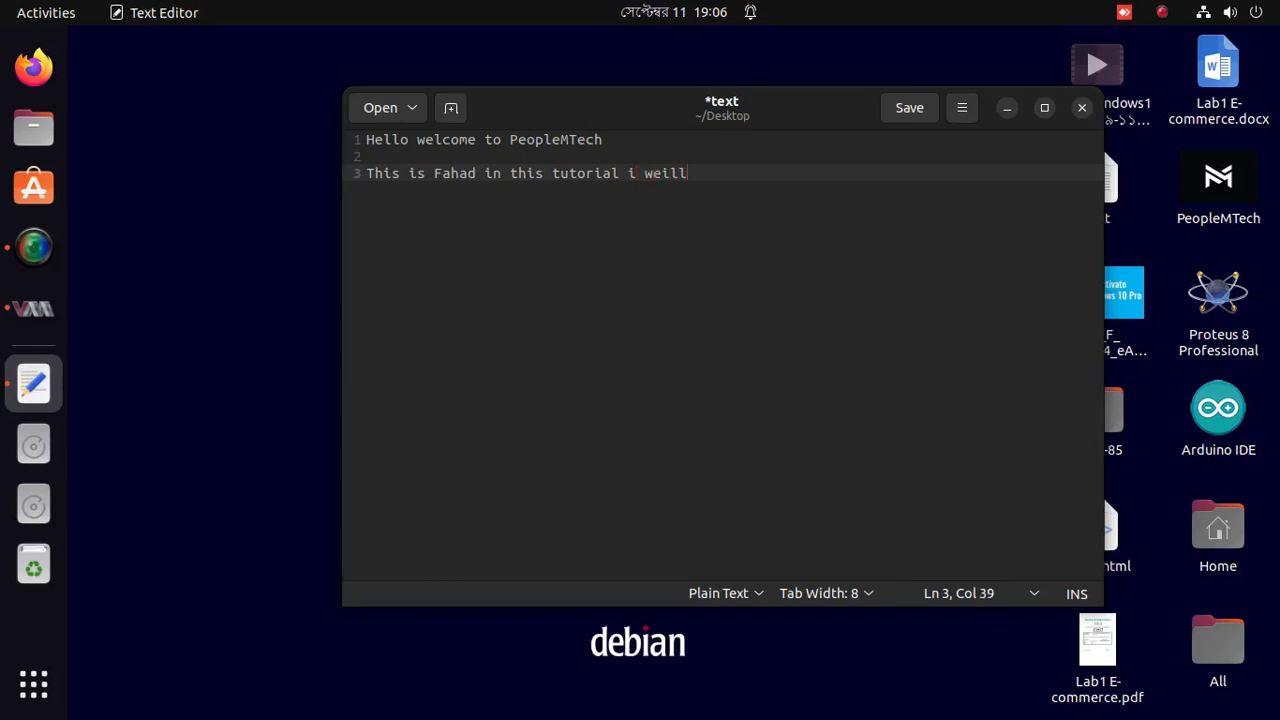
key(BackSpace)
key(BackSpace)
key(BackSpace)
key(BackSpace)
text(w)
key(BackSpace)
text(ill show you how to ins)
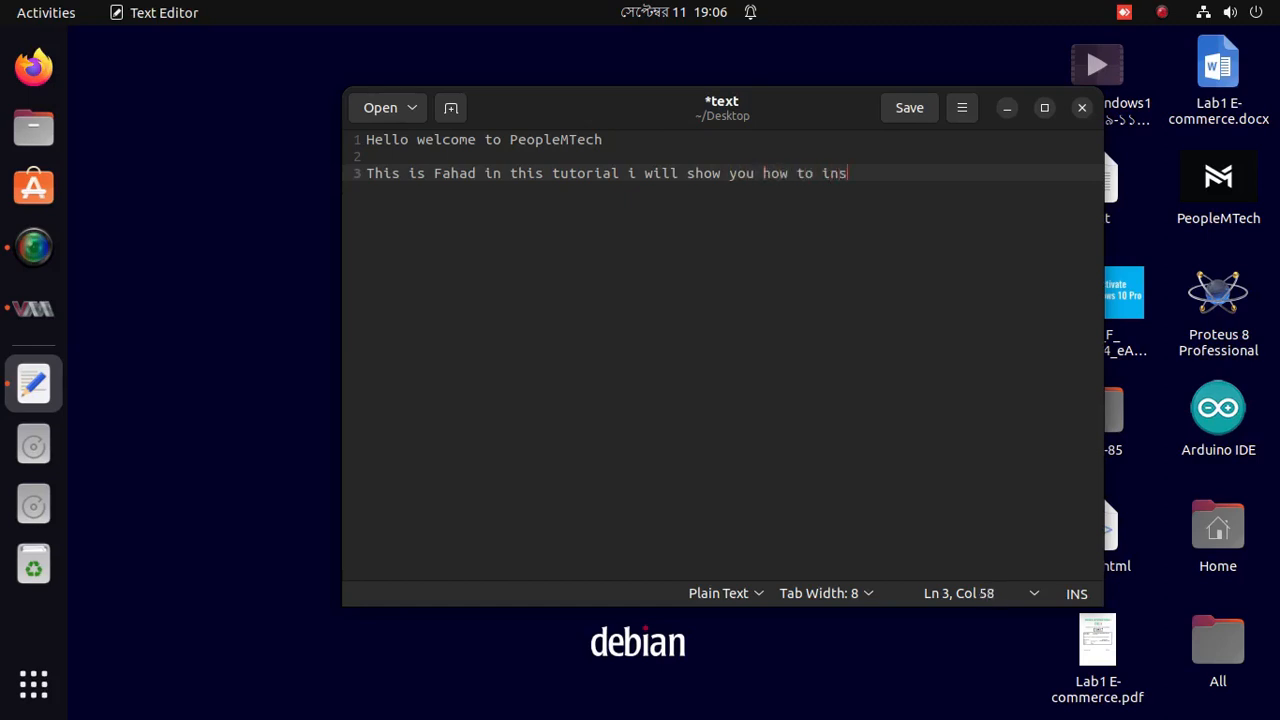
text(tall windows 11)
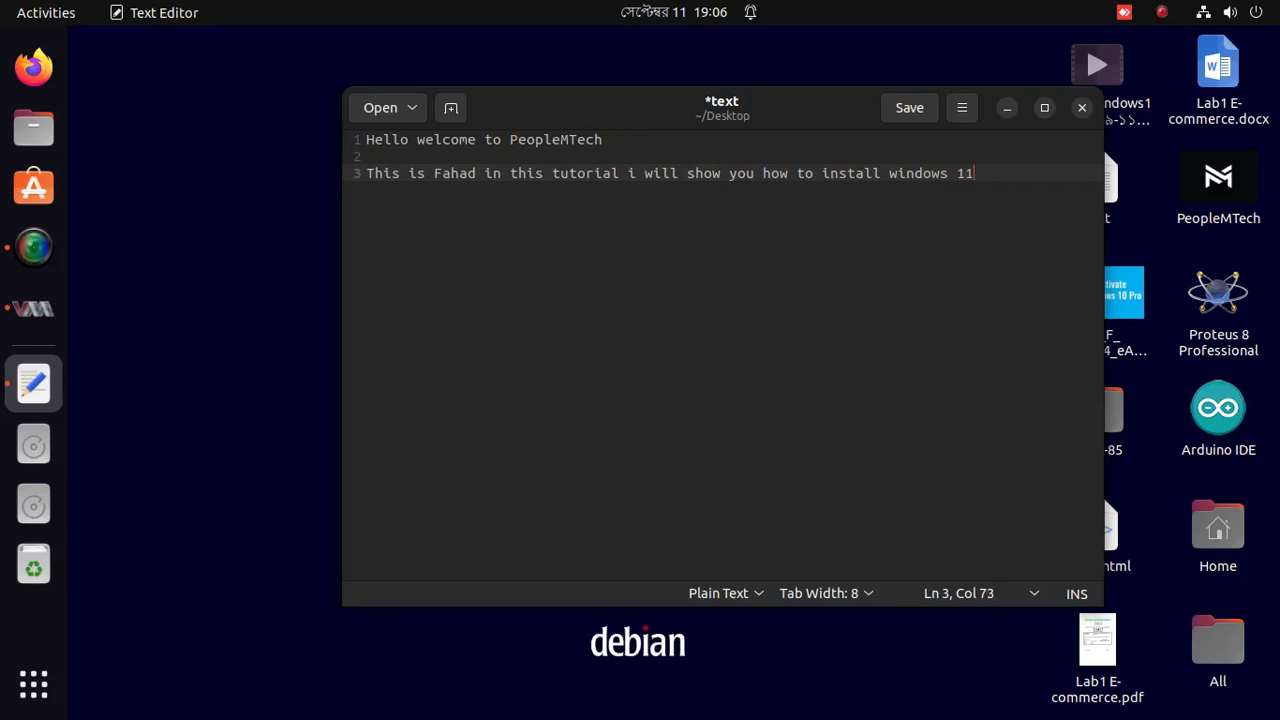
key(Return)
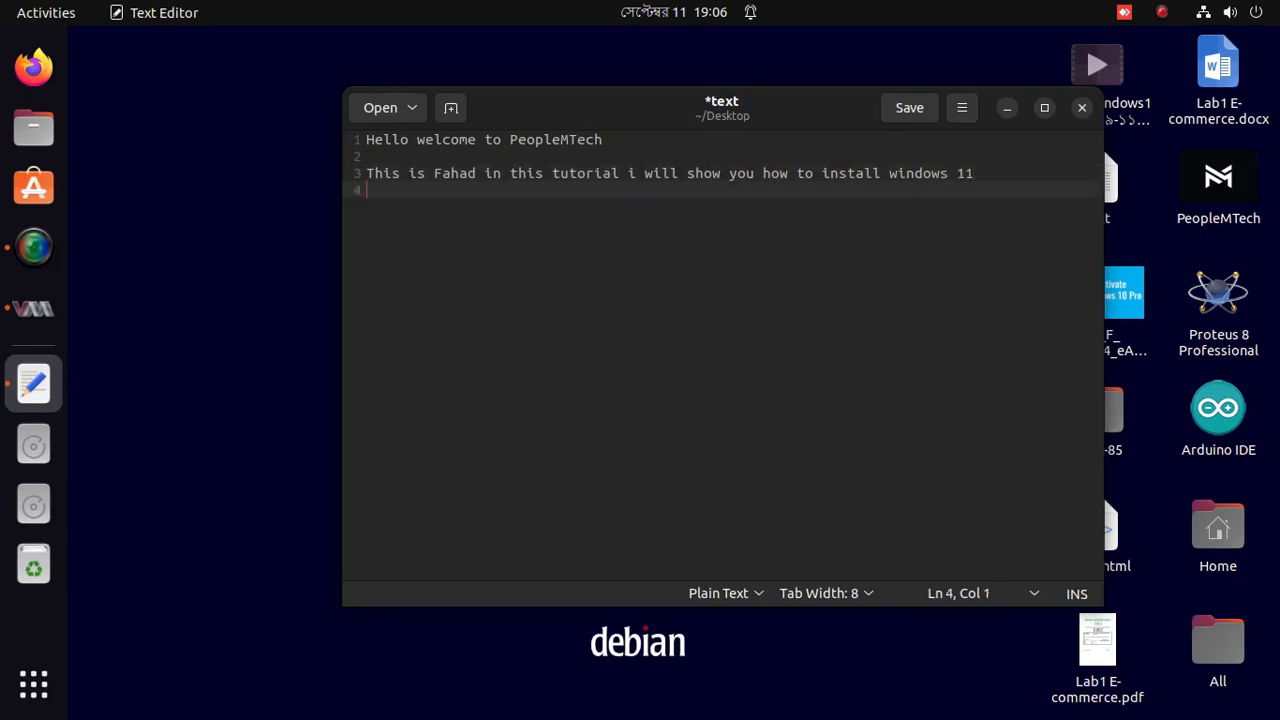
text(on virtual )
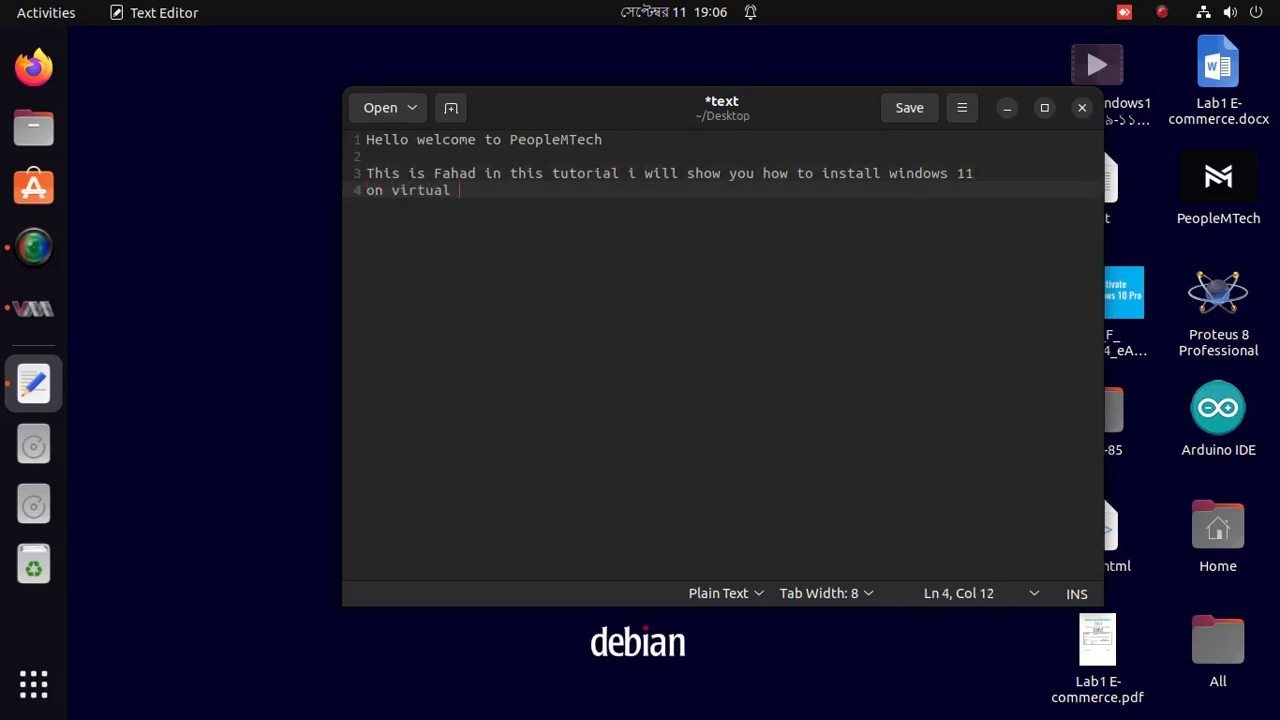
text(machine without any ero)
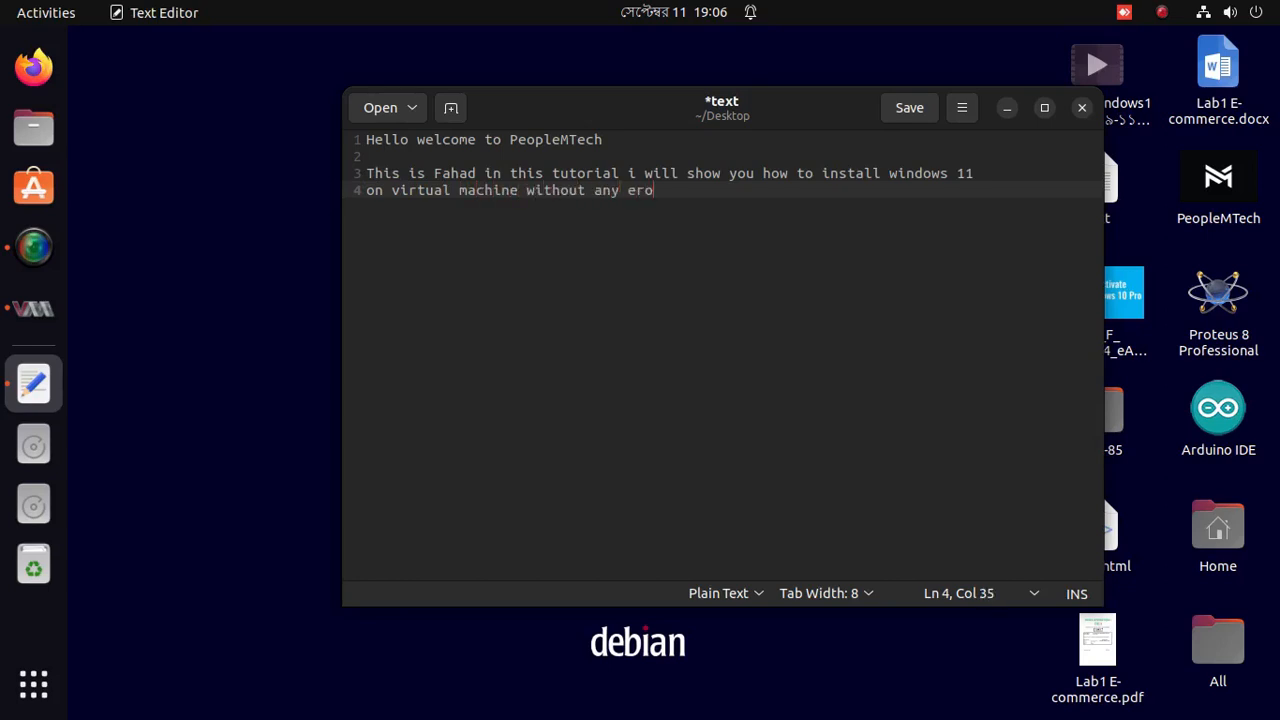
text(or)
key(Return)
key(Return)
Add the sentence 'Your pc is does not connect the minimum requirement and so on'.
text(Your pic)
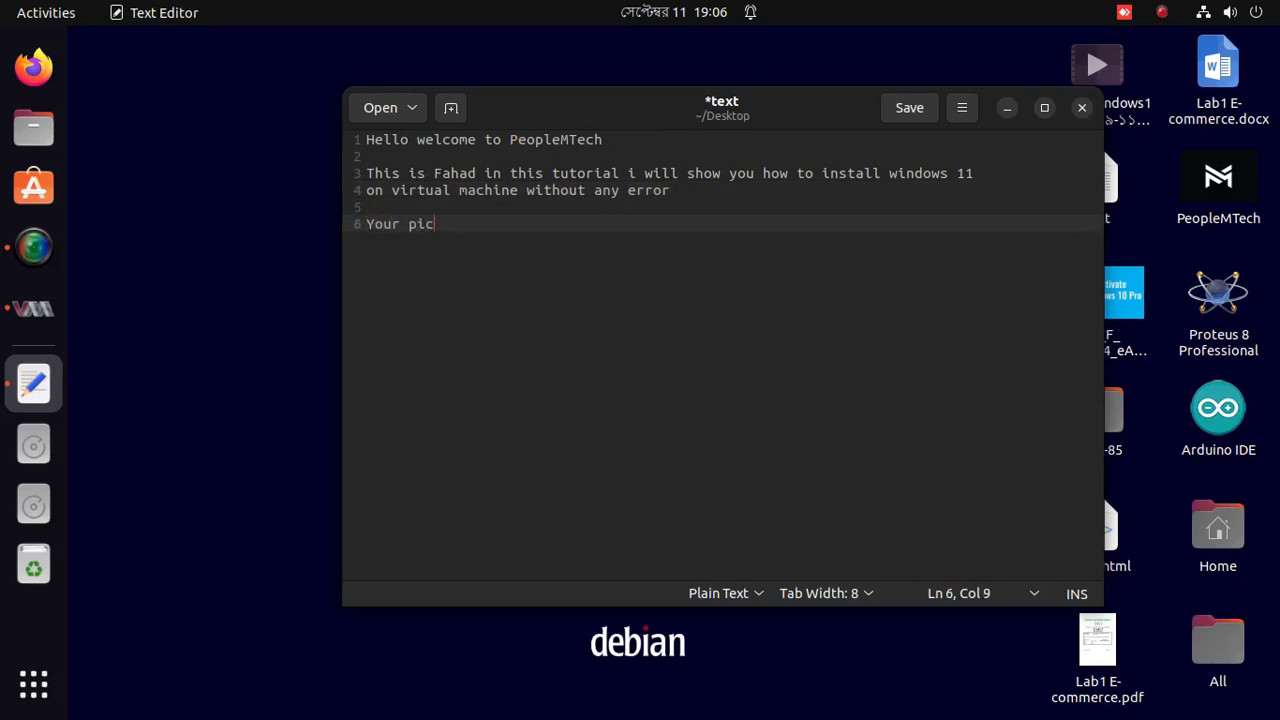
key(BackSpace)
key(BackSpace)
text(c is does)
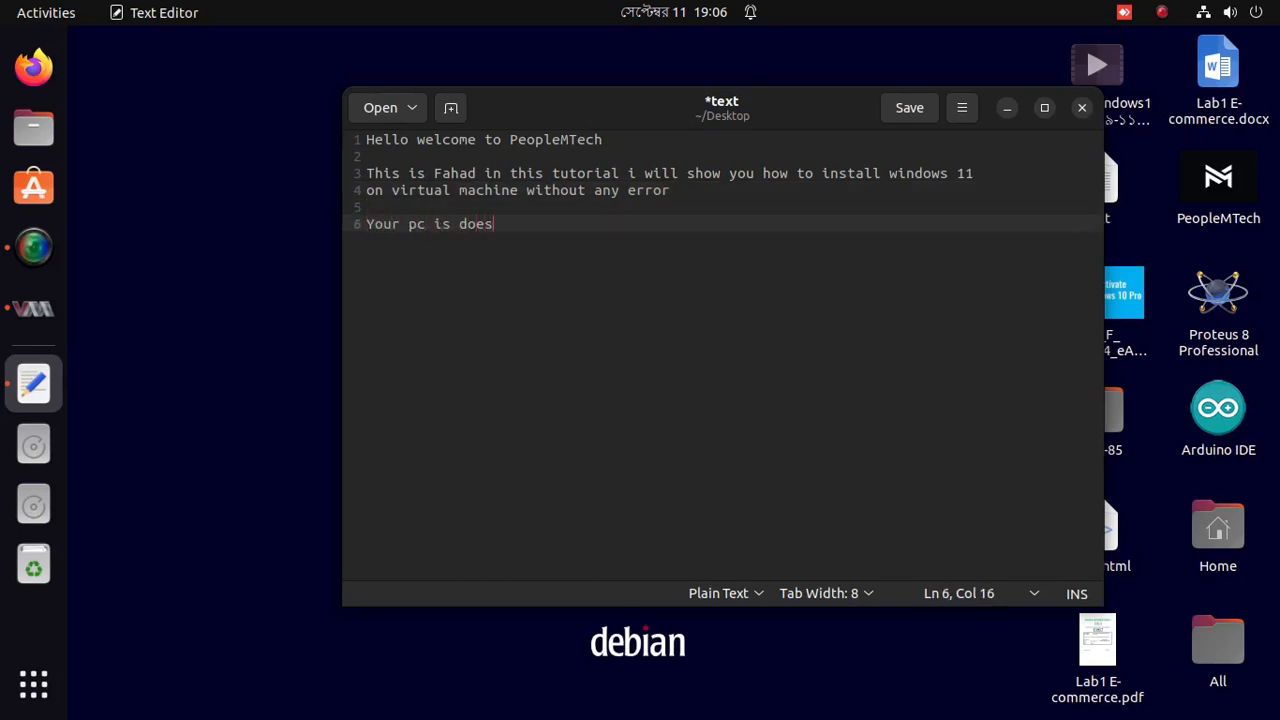
text(not)
key(BackSpace)
key(BackSpace)
text(not connect the m)
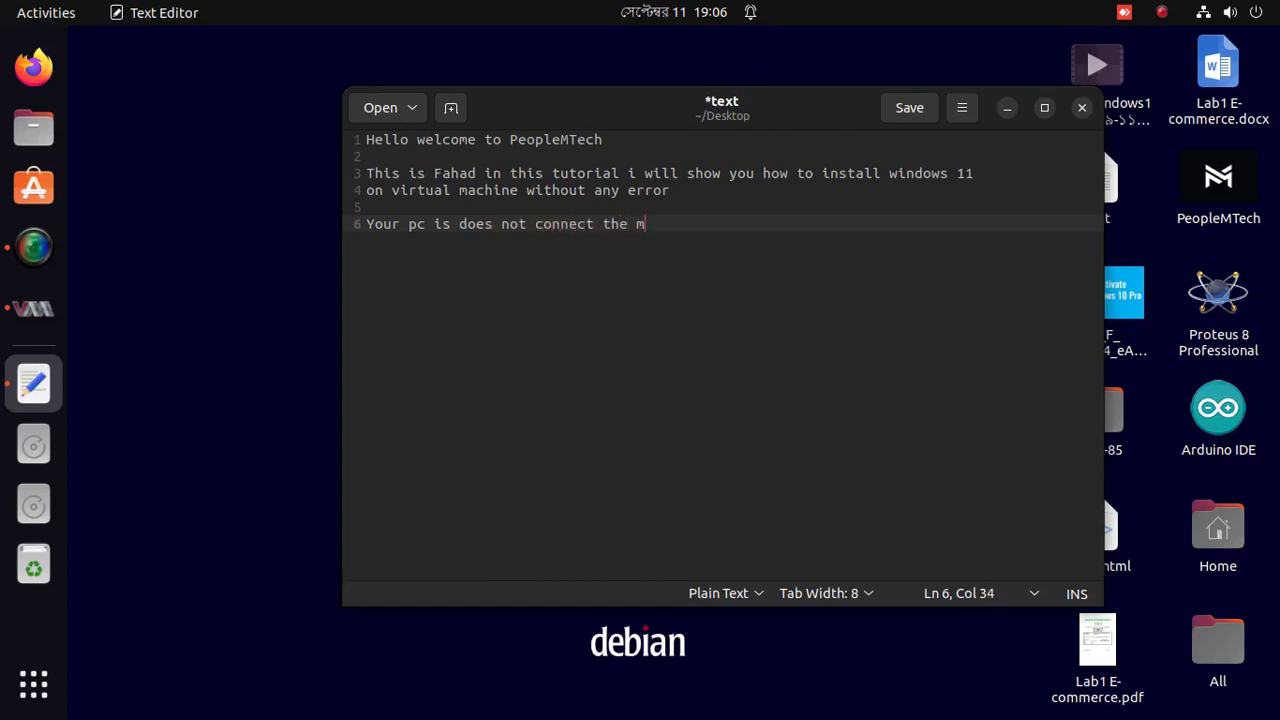
text(inimum requirem)
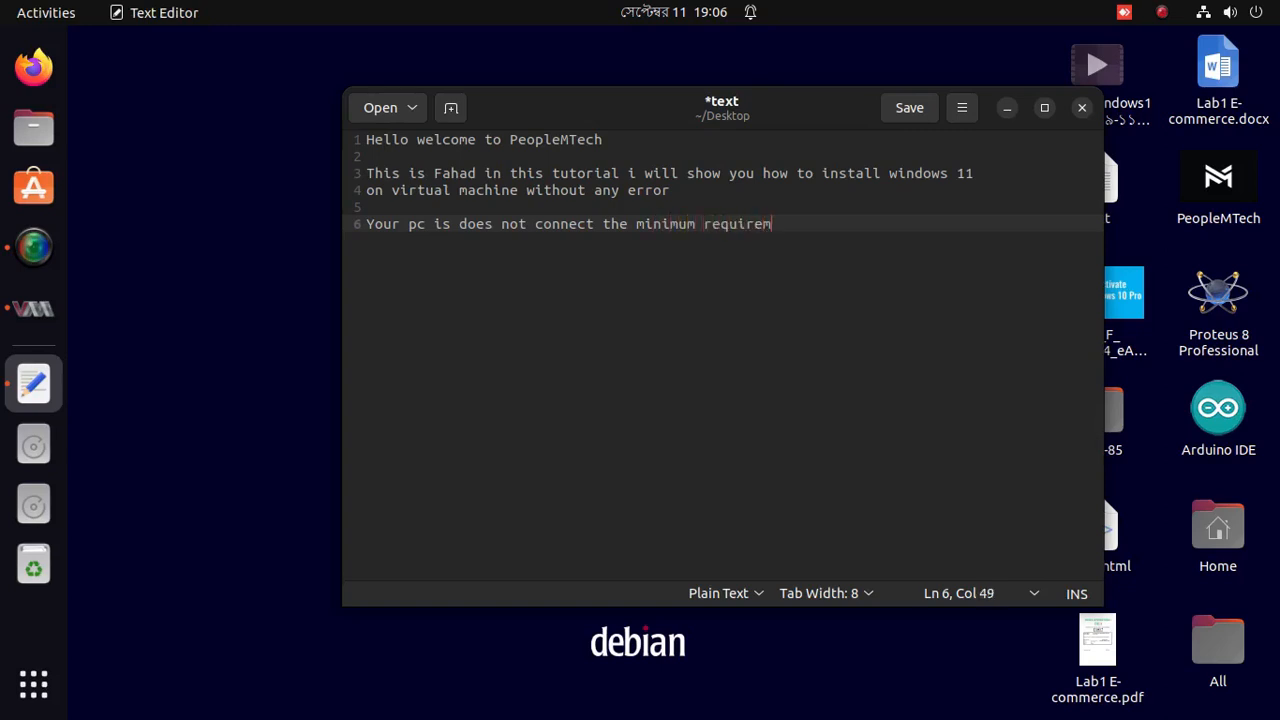
text(ent and so on)
Add 'lets get started first open the Vmware virtual machine' and launch Virtual Machine Manager.
key(Return)
key(Return)
text(lets )
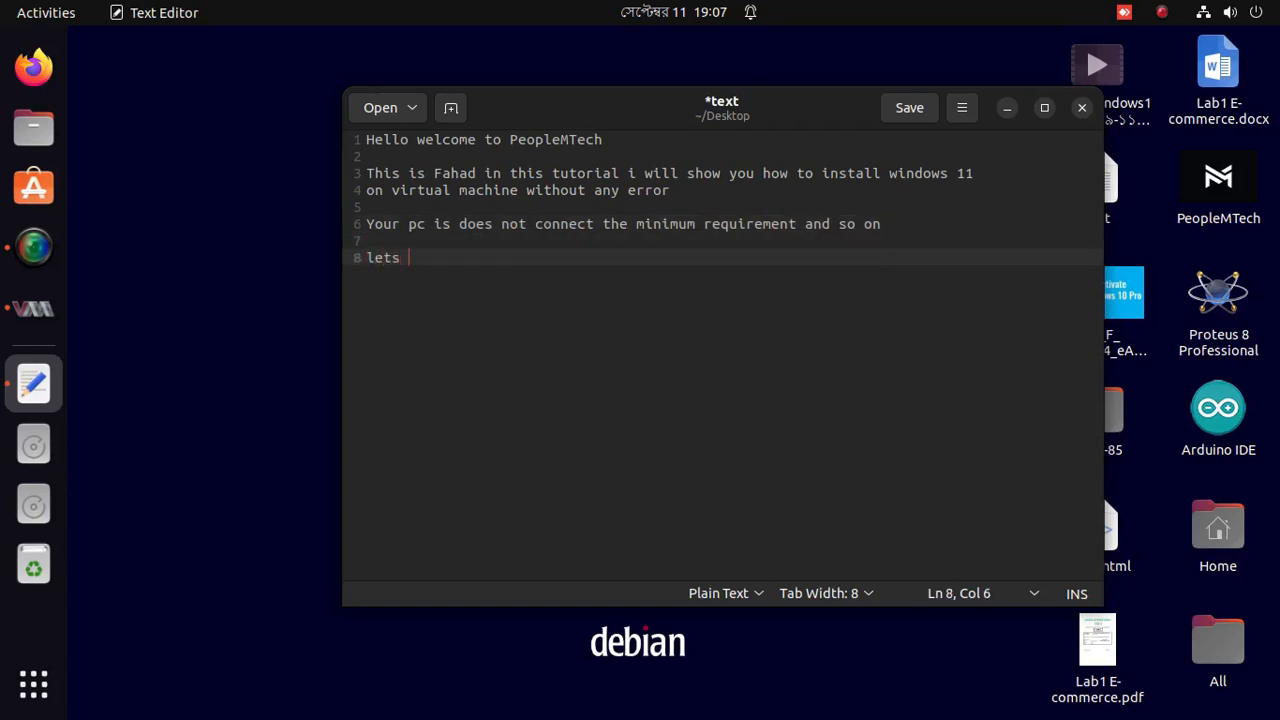
text(get starte)
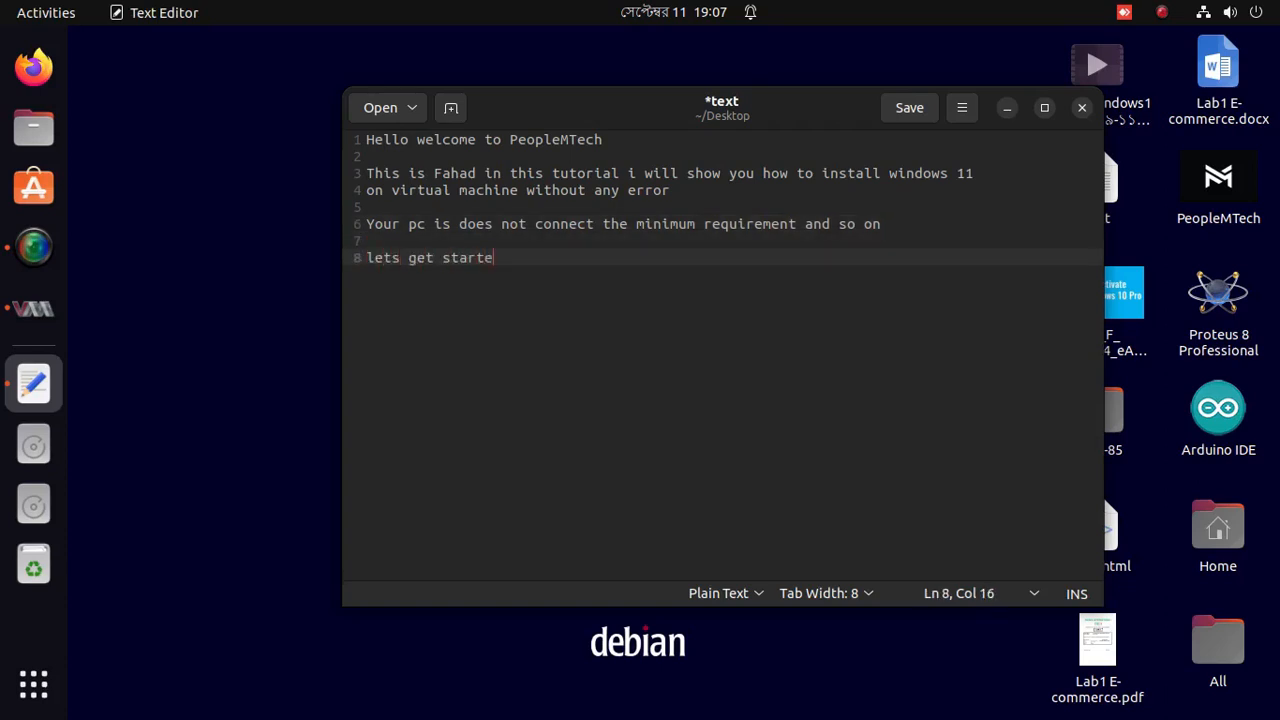
text(d firs)
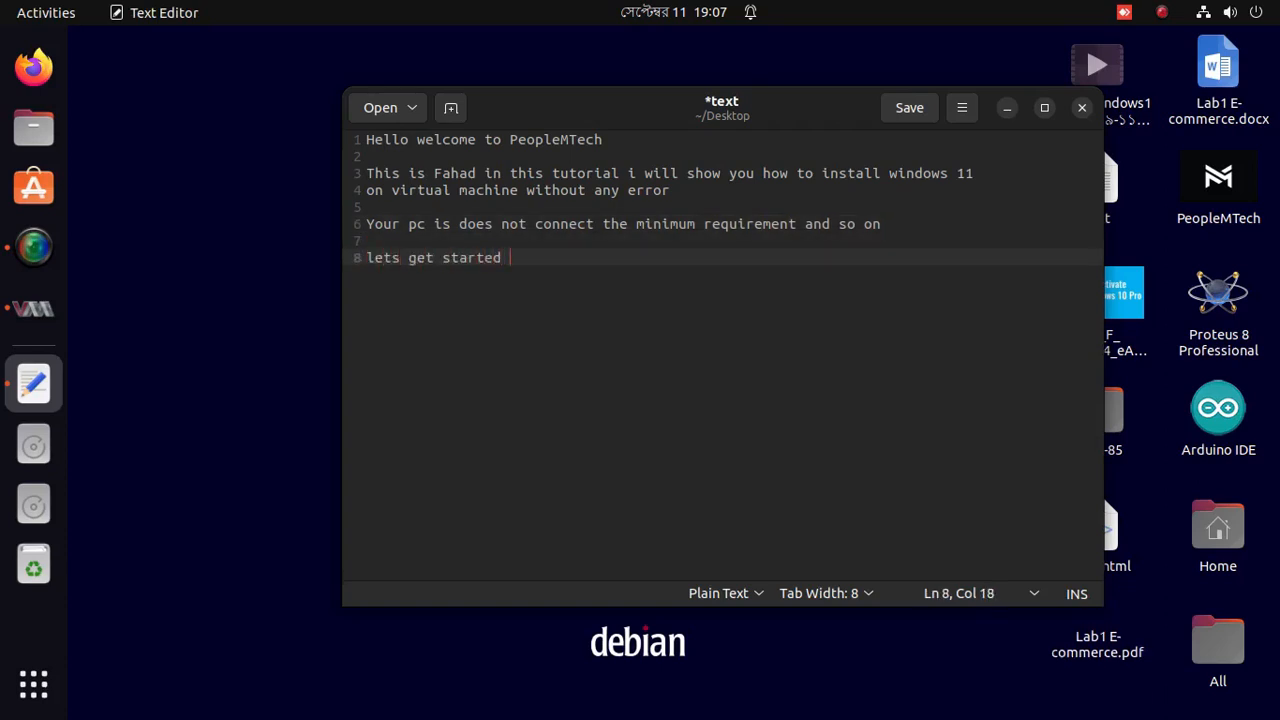
text(t open )
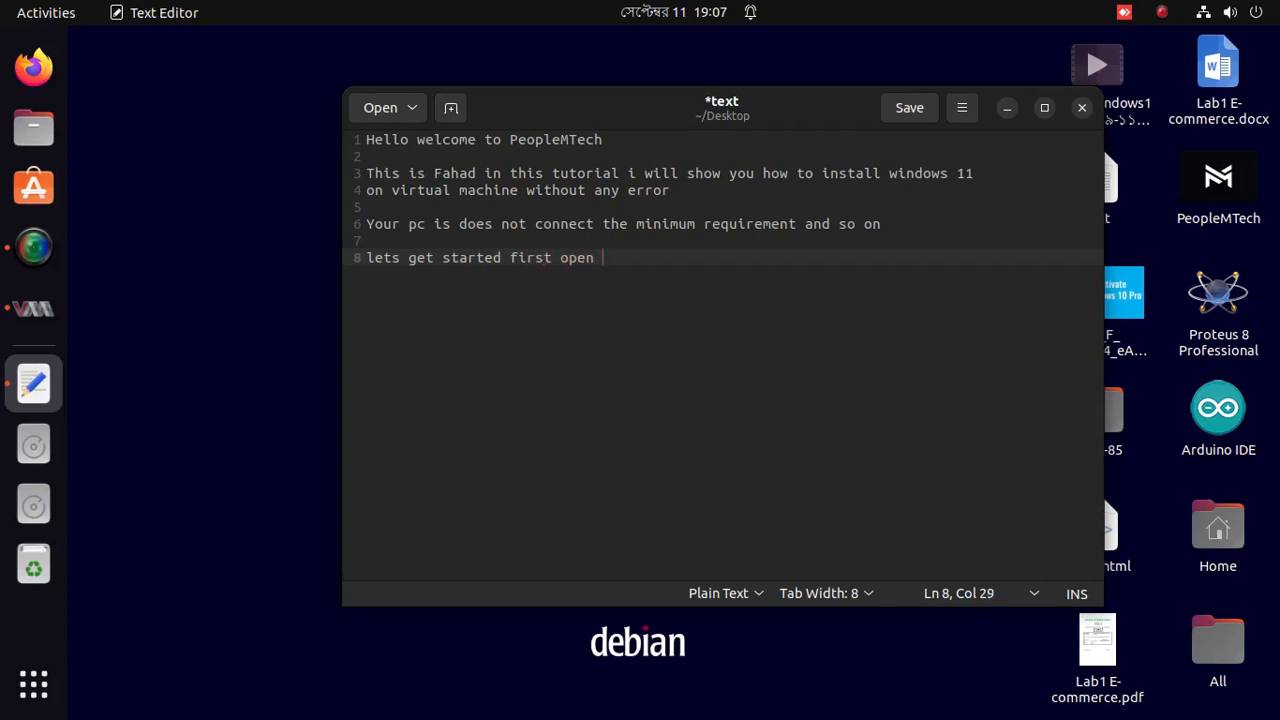
text(the Vmware virtu)
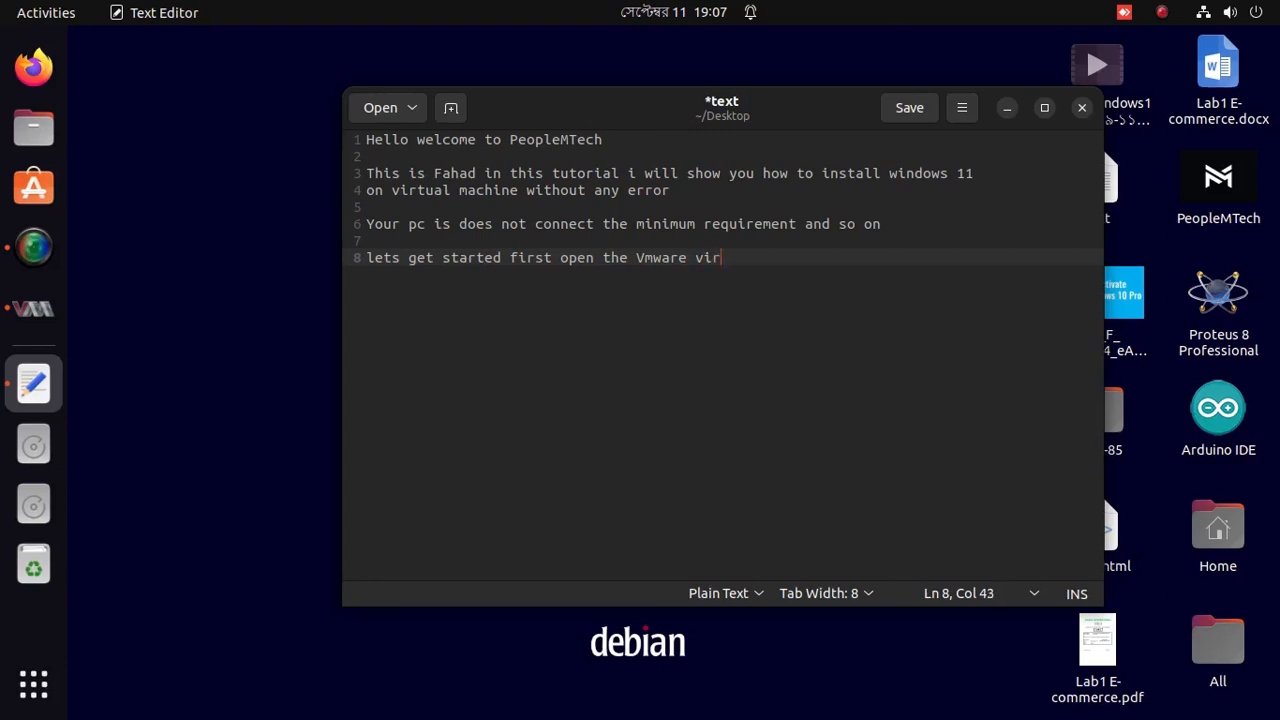
key(BackSpace)
text(ual machine)
click(33, 308)
Maximize the manager window and start creating a new virtual machine.
drag(182, 51, 630, 286)
drag(910, 280, 968, 267)
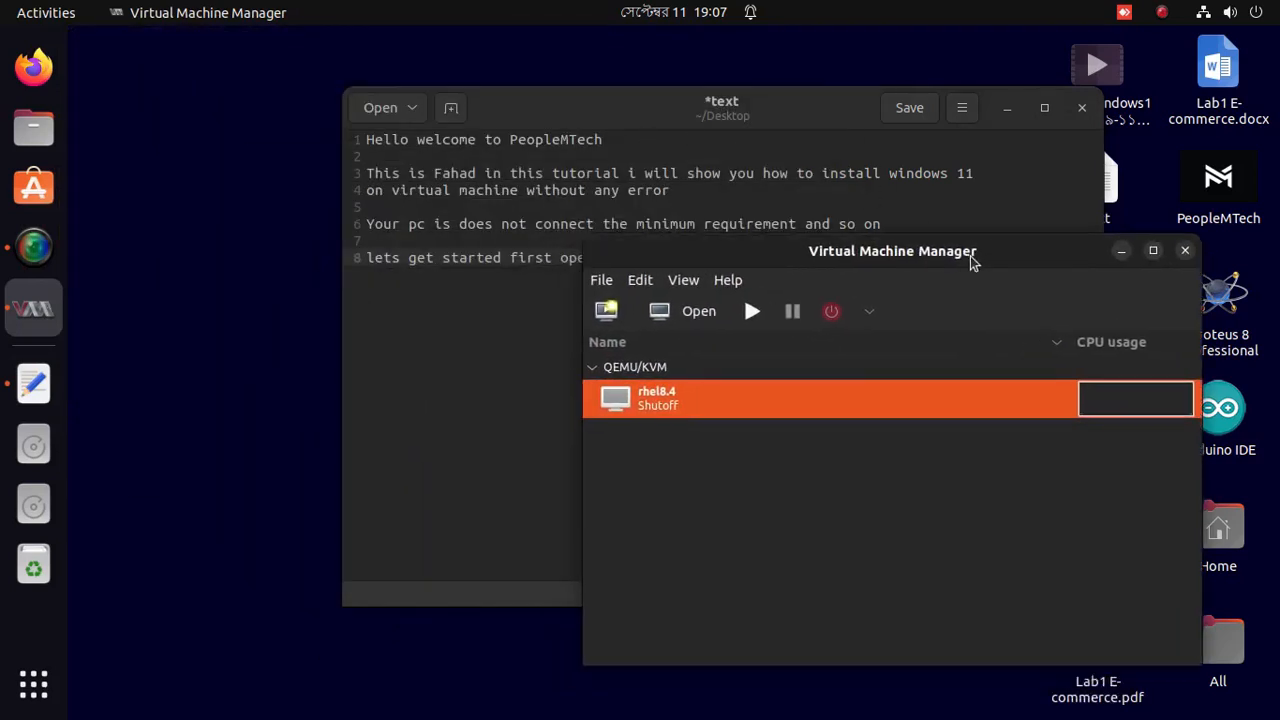
click(1142, 265)
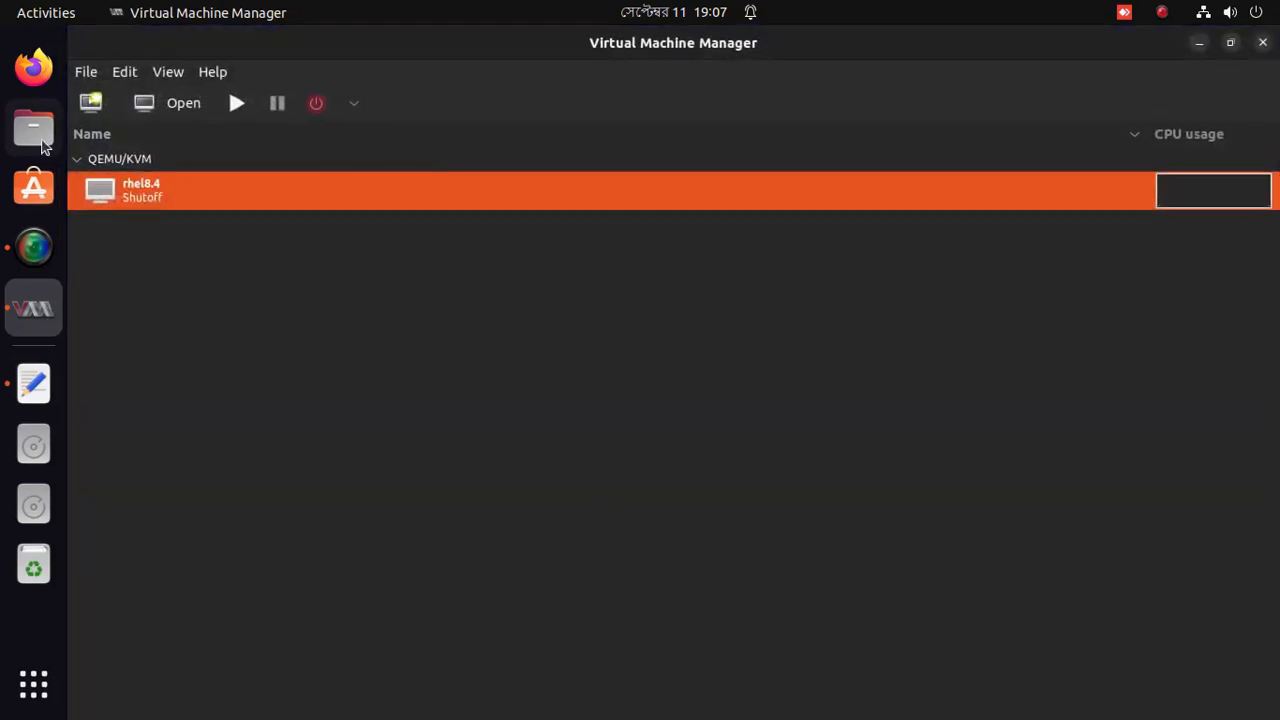
click(90, 74)
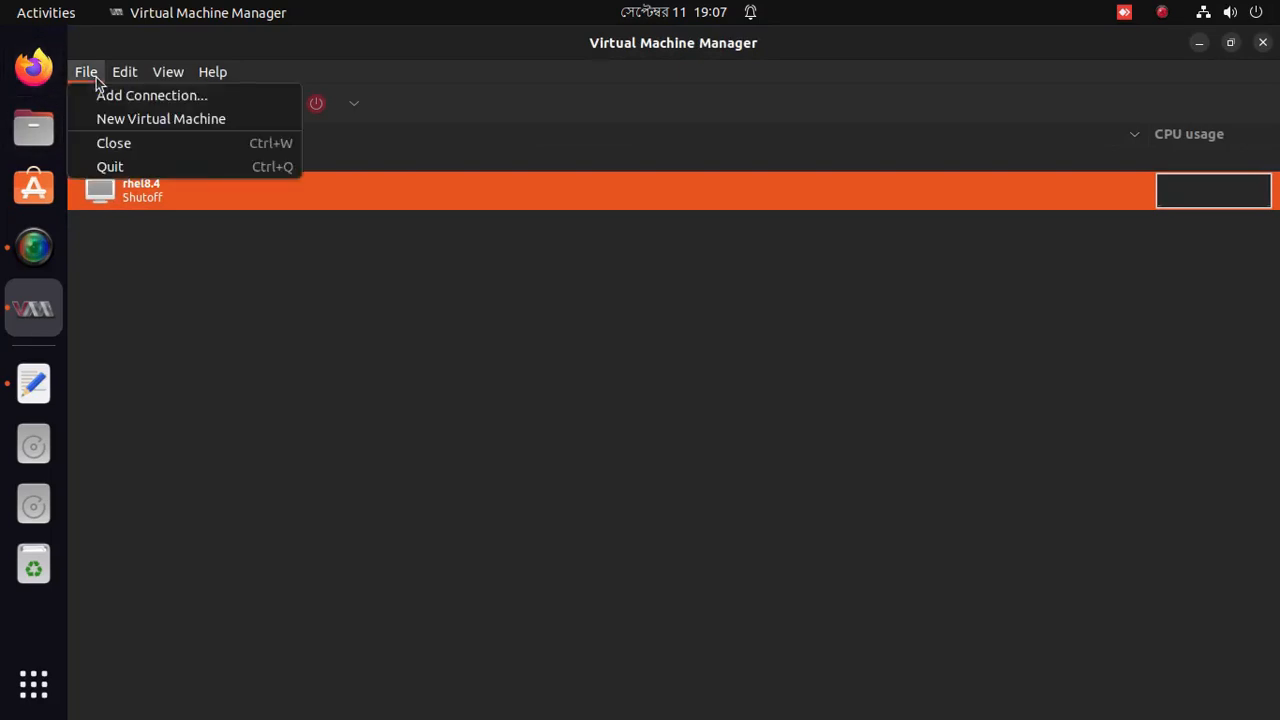
click(141, 118)
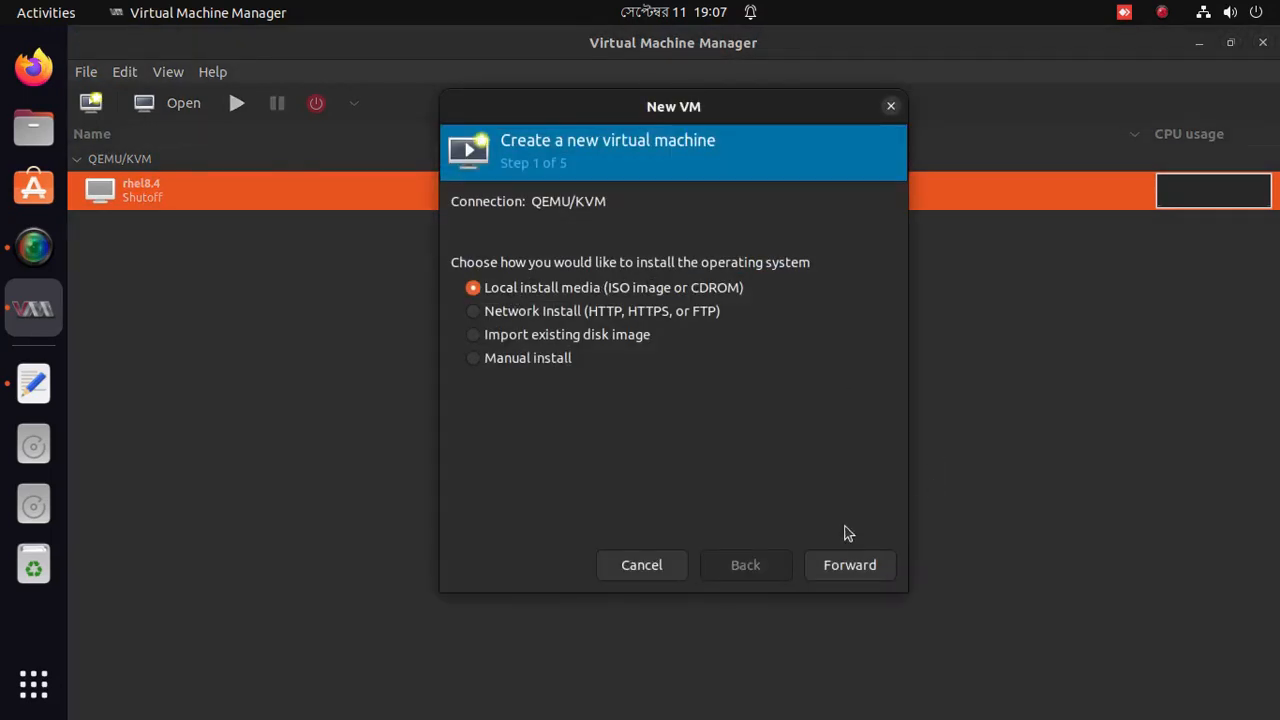
Pick Win11_English_x64v1.iso as local install media, then bring the notes back into view.
click(853, 567)
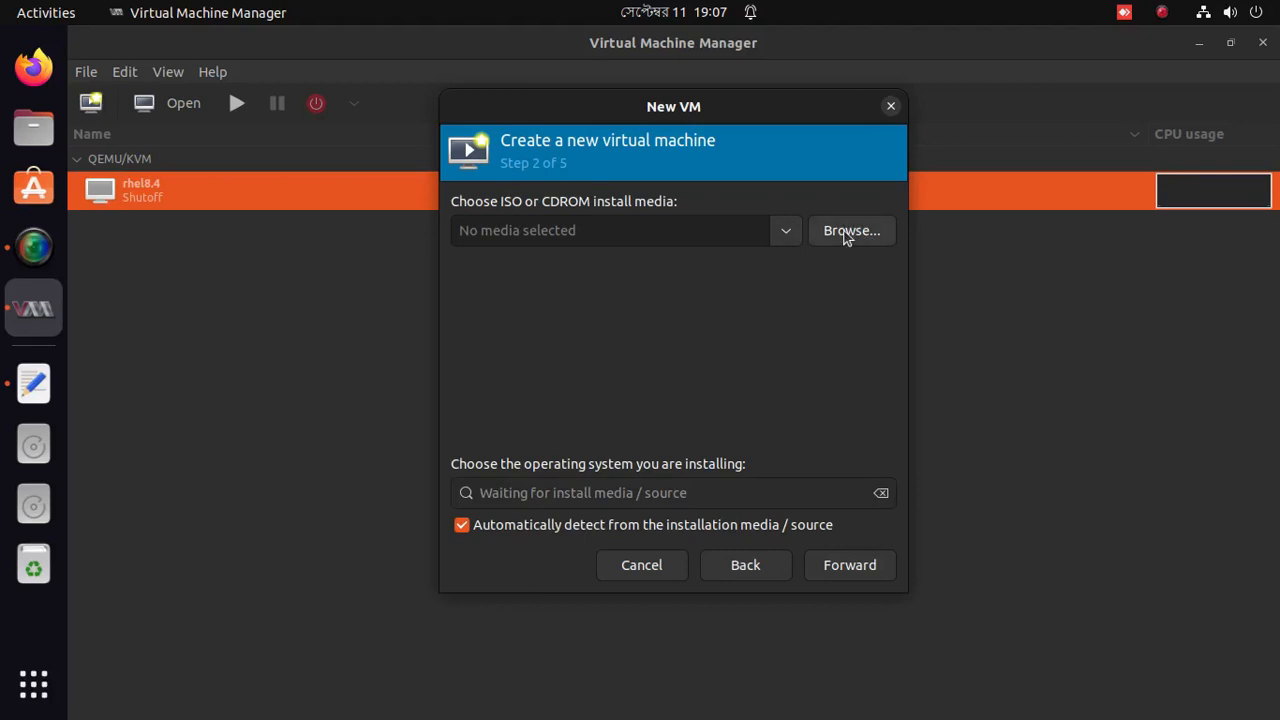
click(848, 232)
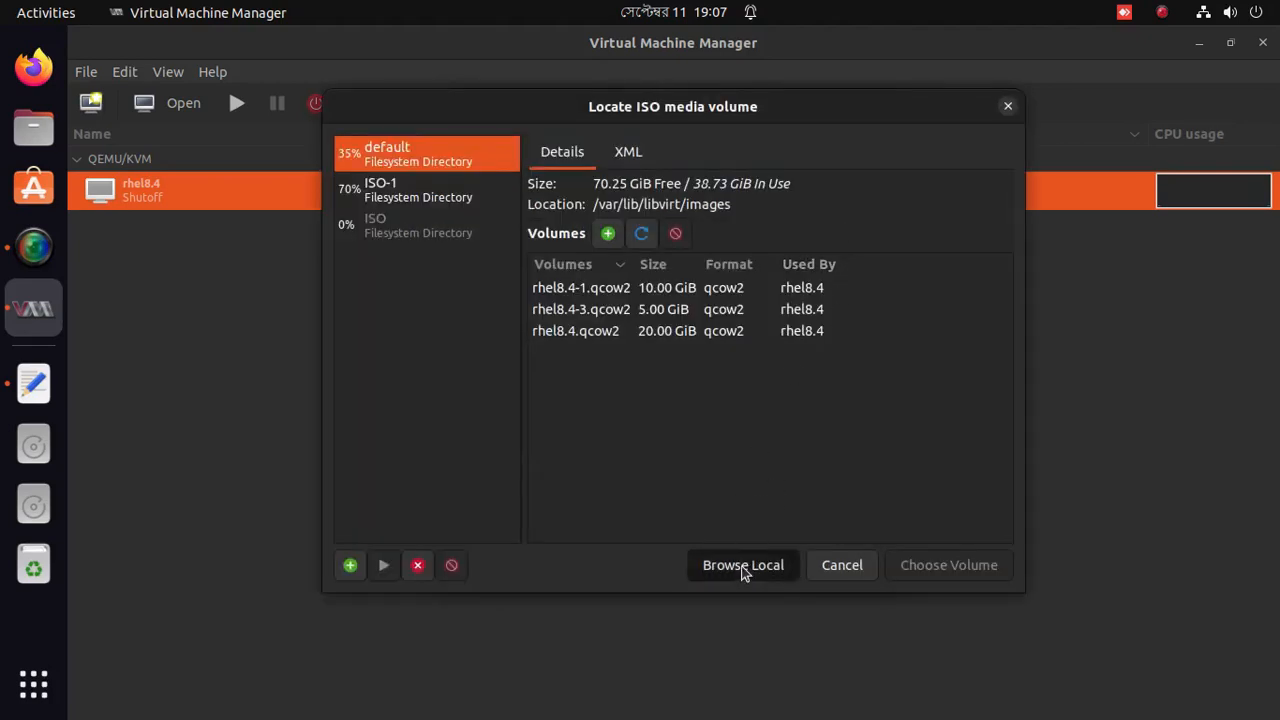
click(742, 566)
click(397, 202)
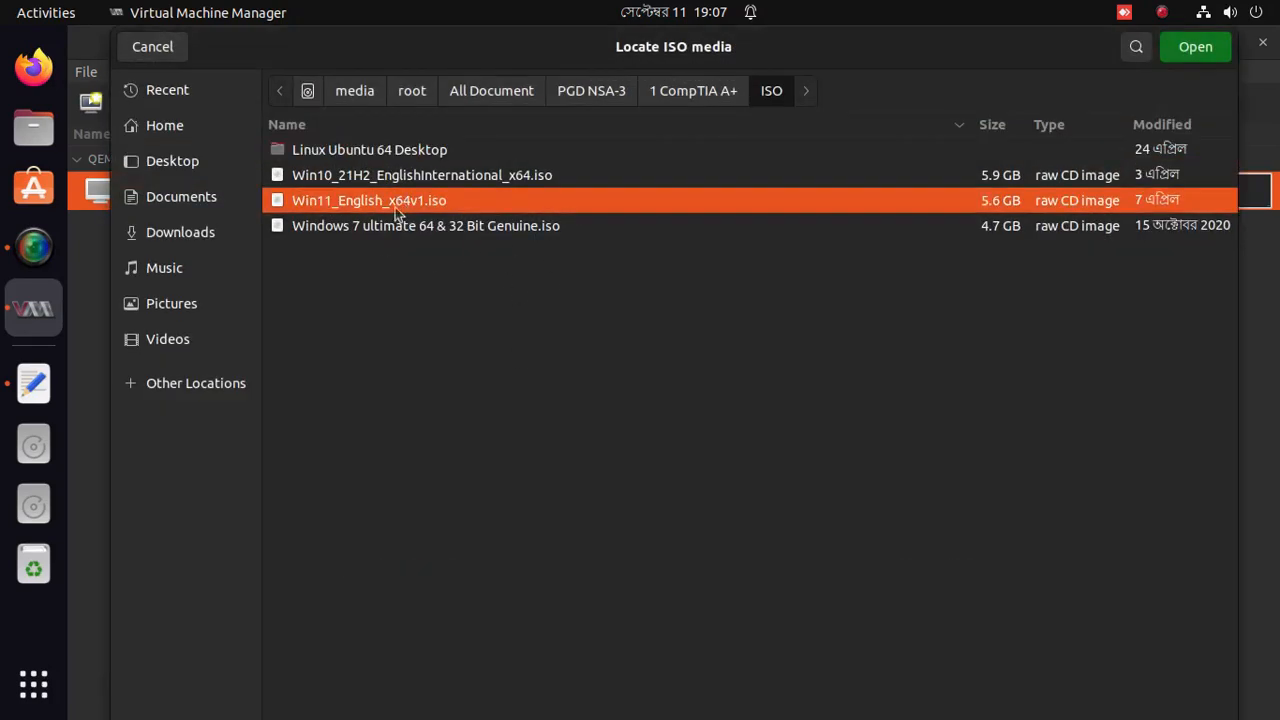
click(1186, 50)
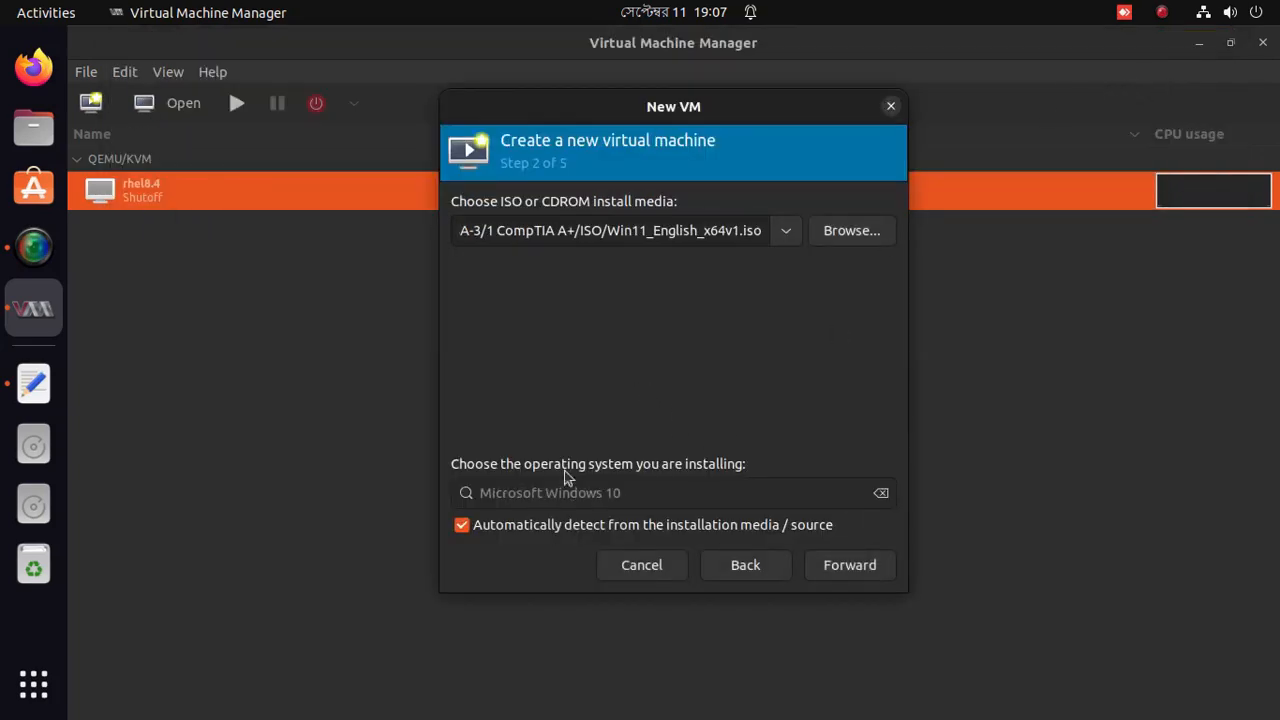
drag(608, 51, 354, 136)
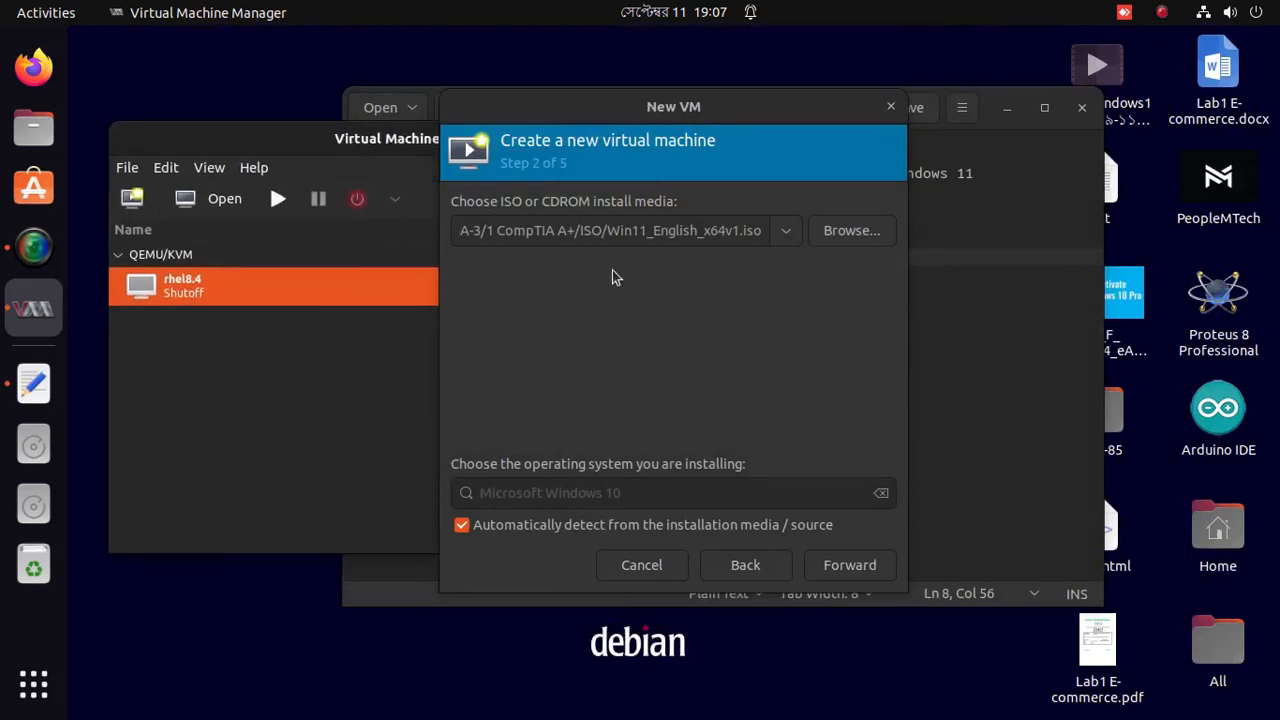
click(1017, 352)
Write line 10 as 'Choose the iso file windows 11 and follows as do' and begin line 11.
key(Return)
key(Return)
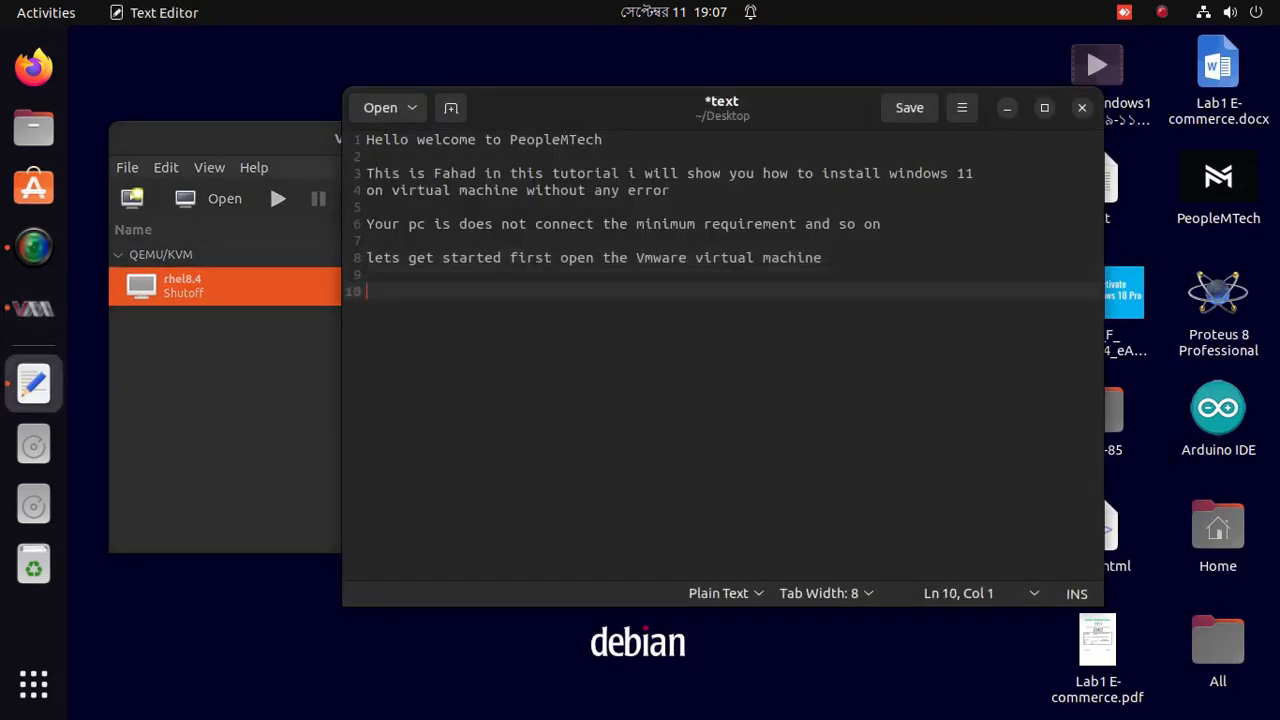
text(Choose the iso )
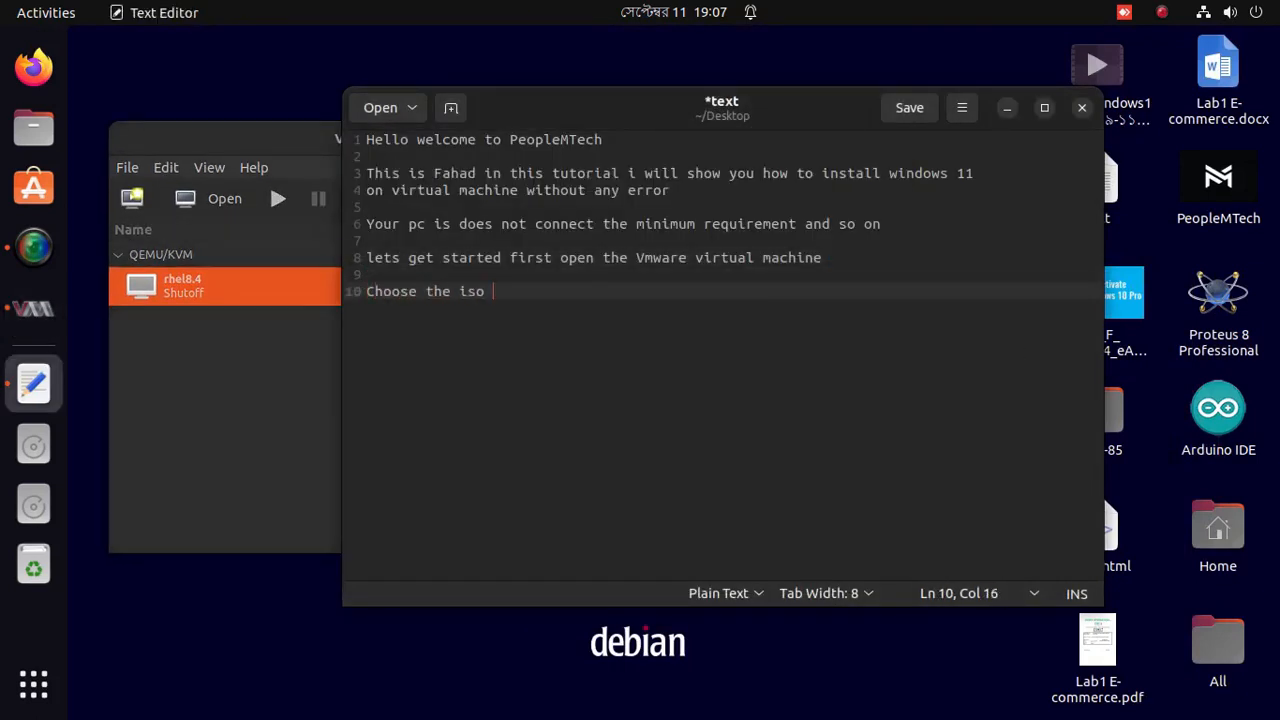
text(file window )
text( 11)
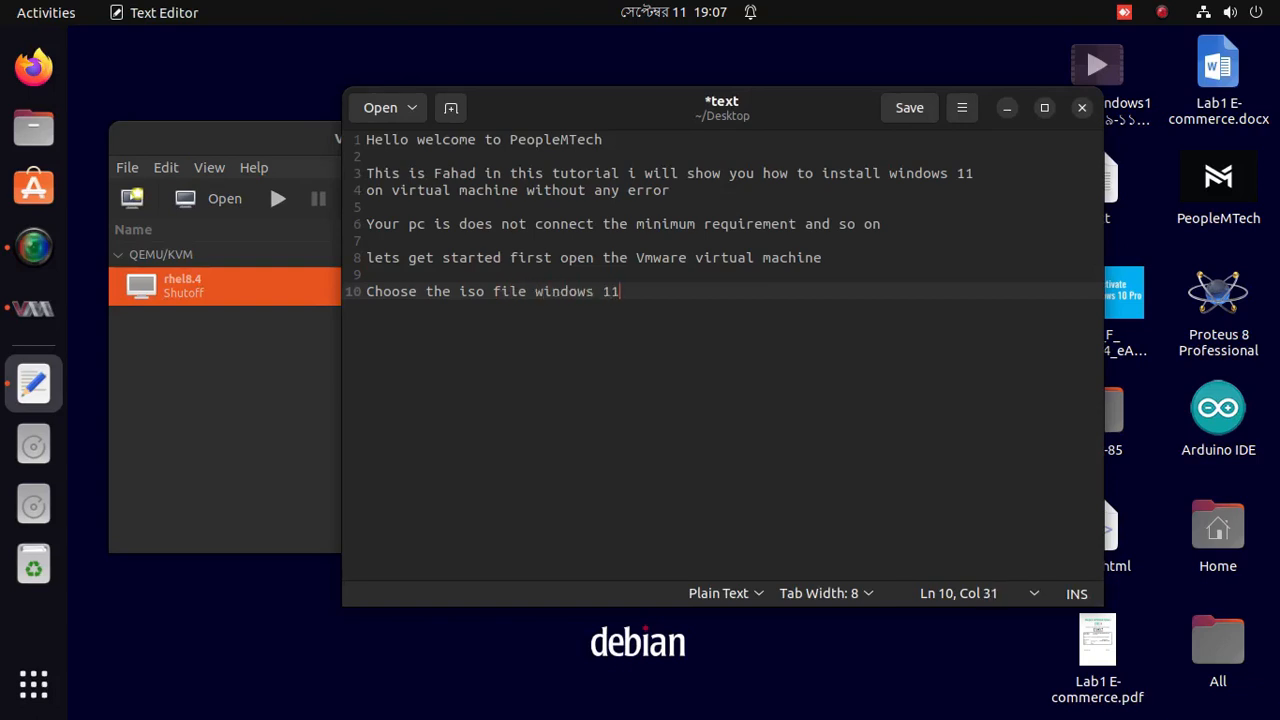
text( and create)
key(BackSpace)
key(BackSpace)
key(BackSpace)
key(BackSpace)
key(BackSpace)
key(BackSpace)
text(gol)
key(BackSpace)
key(BackSpace)
key(BackSpace)
text(follows as i do)
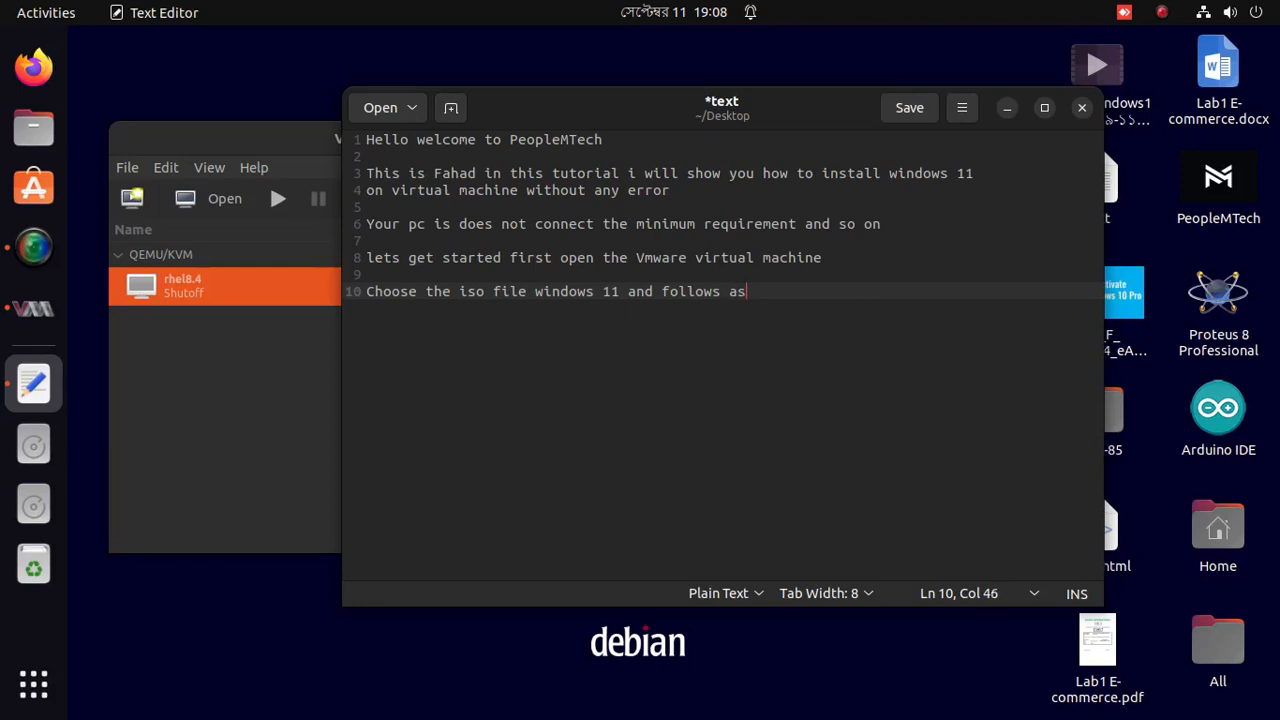
key(BackSpace)
key(BackSpace)
key(BackSpace)
key(BackSpace)
text(o)
key(BackSpace)
key(BackSpace)
text(dio)
key(BackSpace)
key(BackSpace)
text(o)
key(Return)
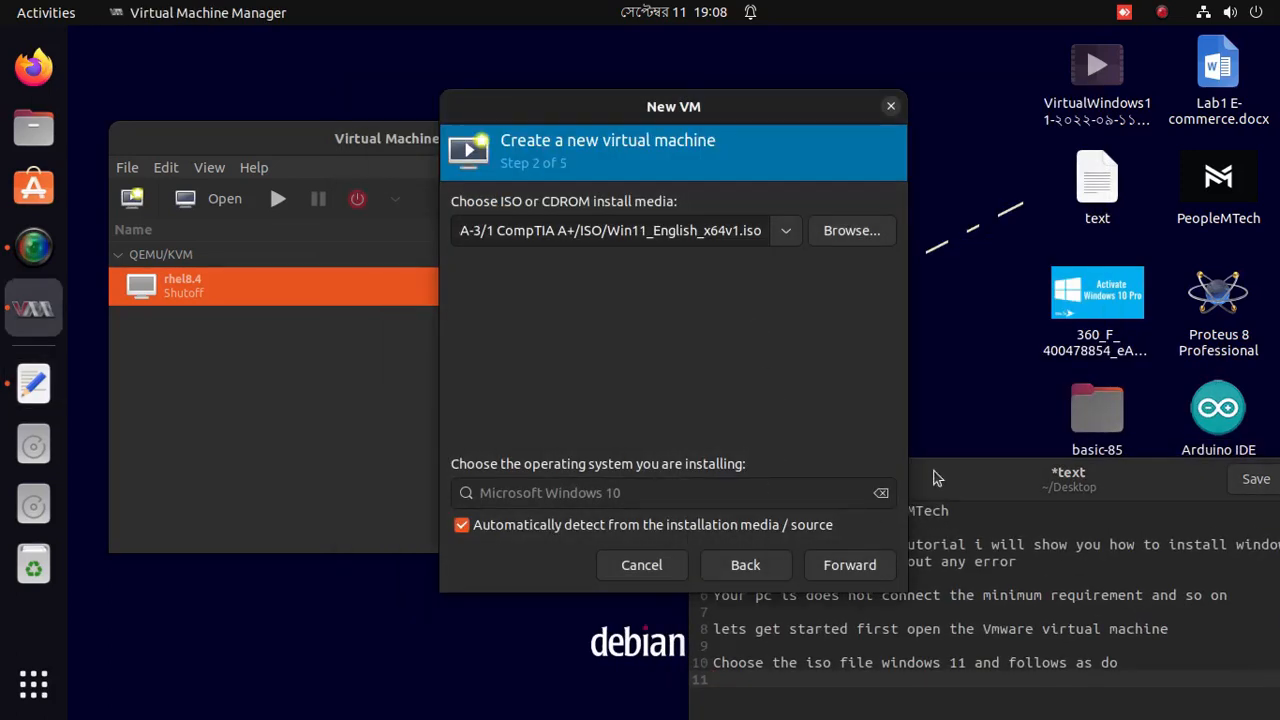
Place the wizard beside the notes and advance it to the memory and CPU step.
drag(596, 108, 414, 95)
drag(879, 480, 924, 104)
drag(500, 92, 418, 94)
drag(924, 98, 854, 86)
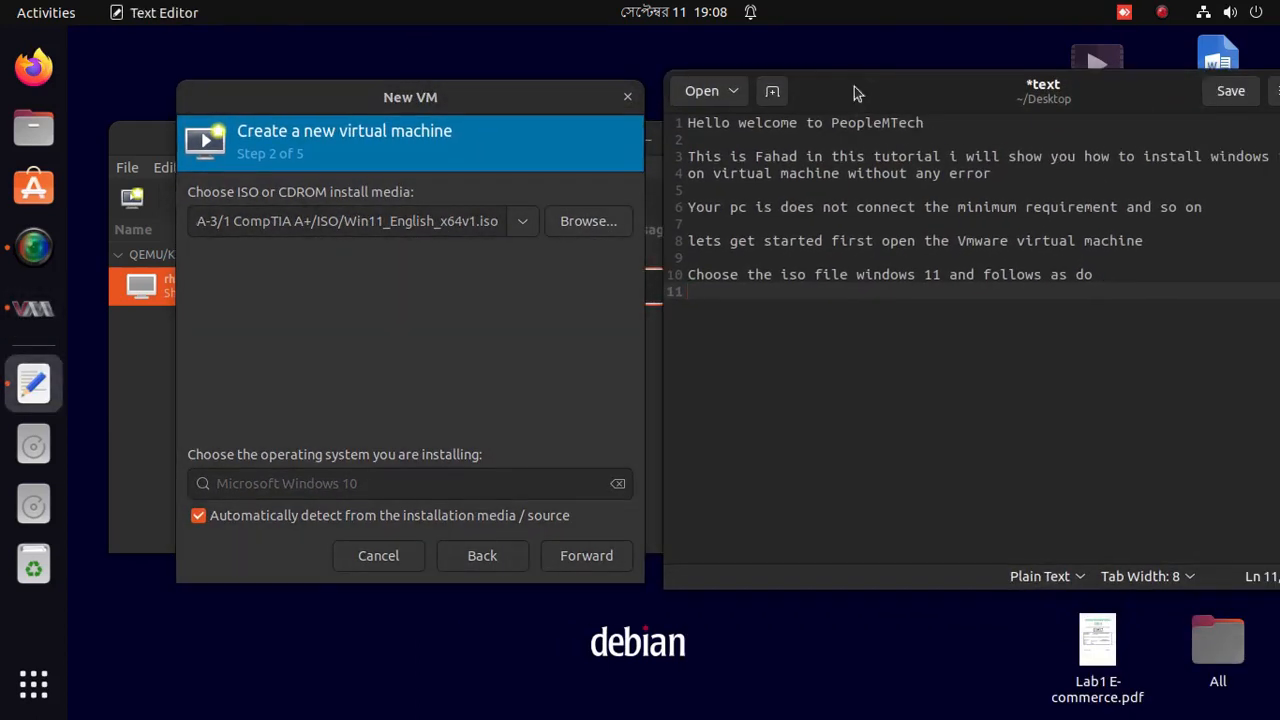
drag(551, 118, 543, 105)
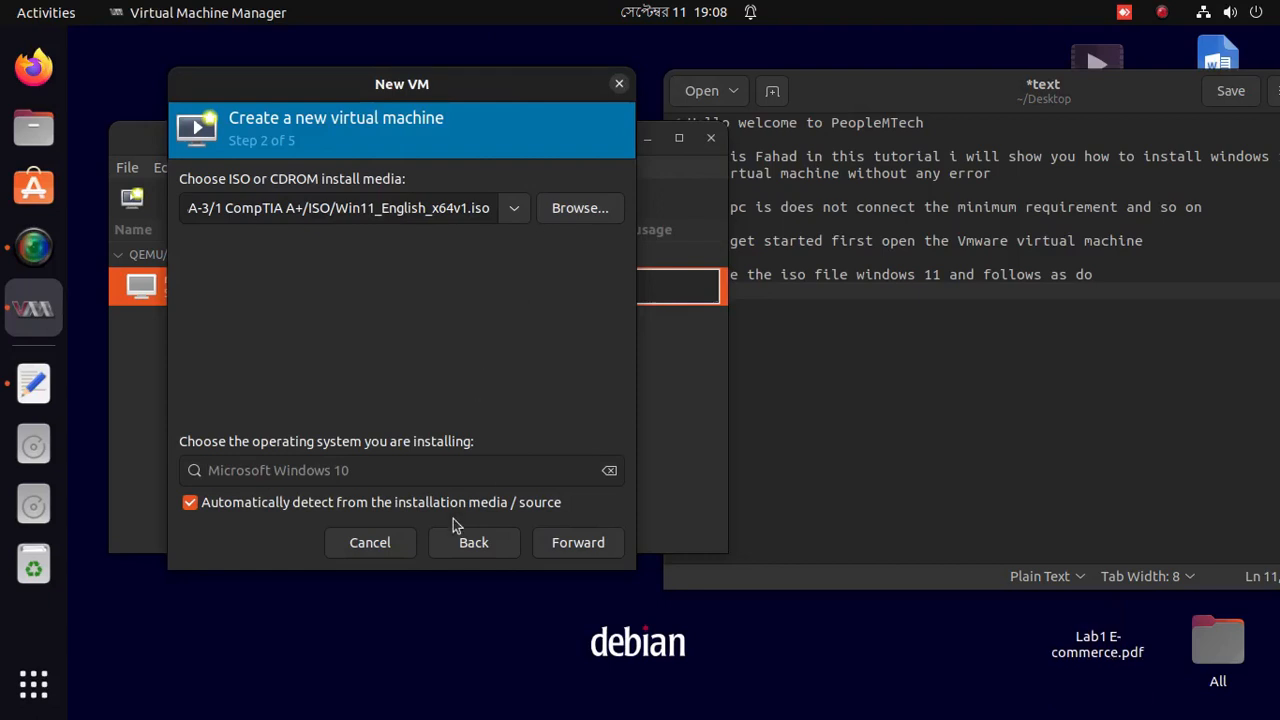
click(592, 541)
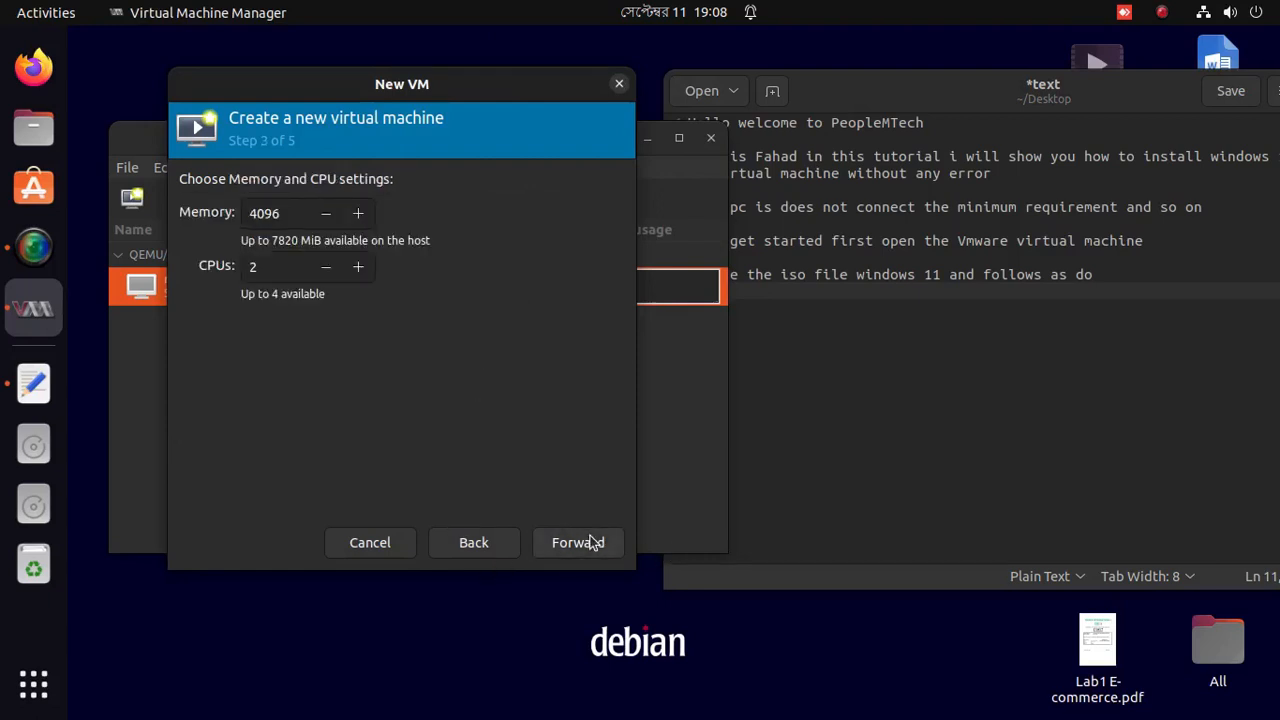
click(1192, 284)
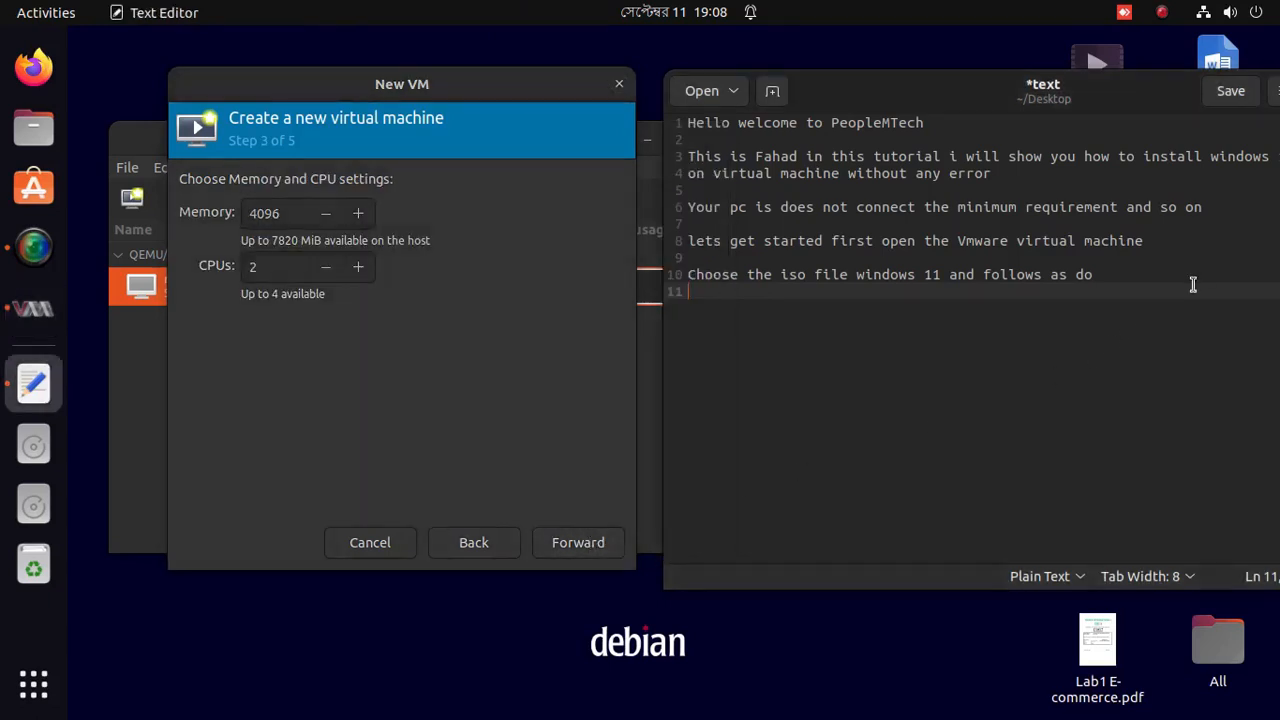
Type line 11: 'Select the memory and CPUs i save it as default'.
text(Select the memo)
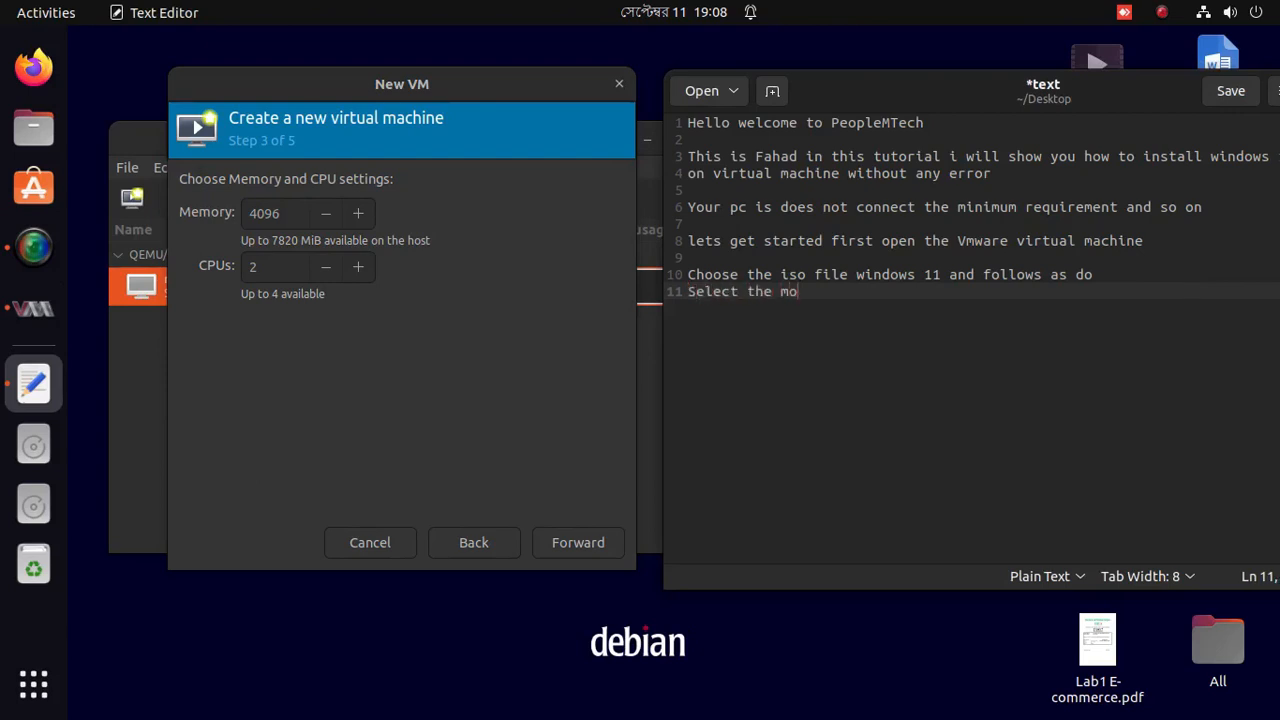
text(ry and CPus i save)
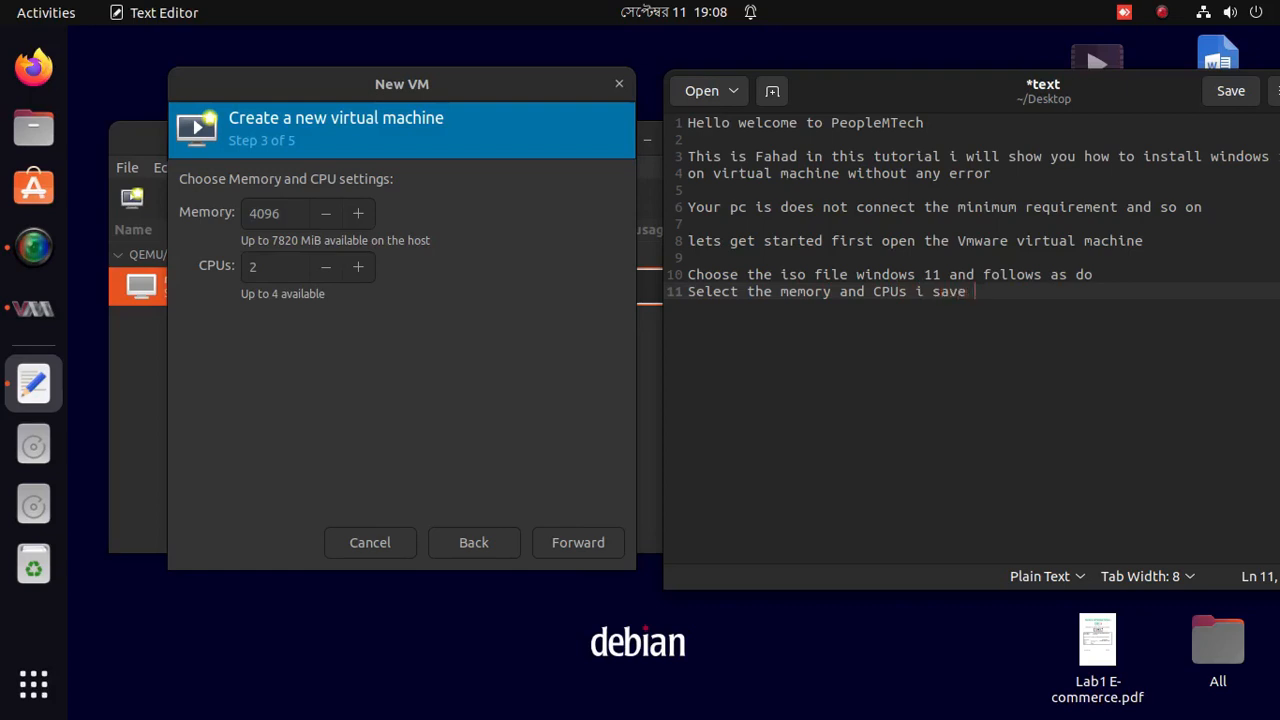
text( it as default)
Keep the default memory and CPUs and advance the wizard to storage.
click(514, 368)
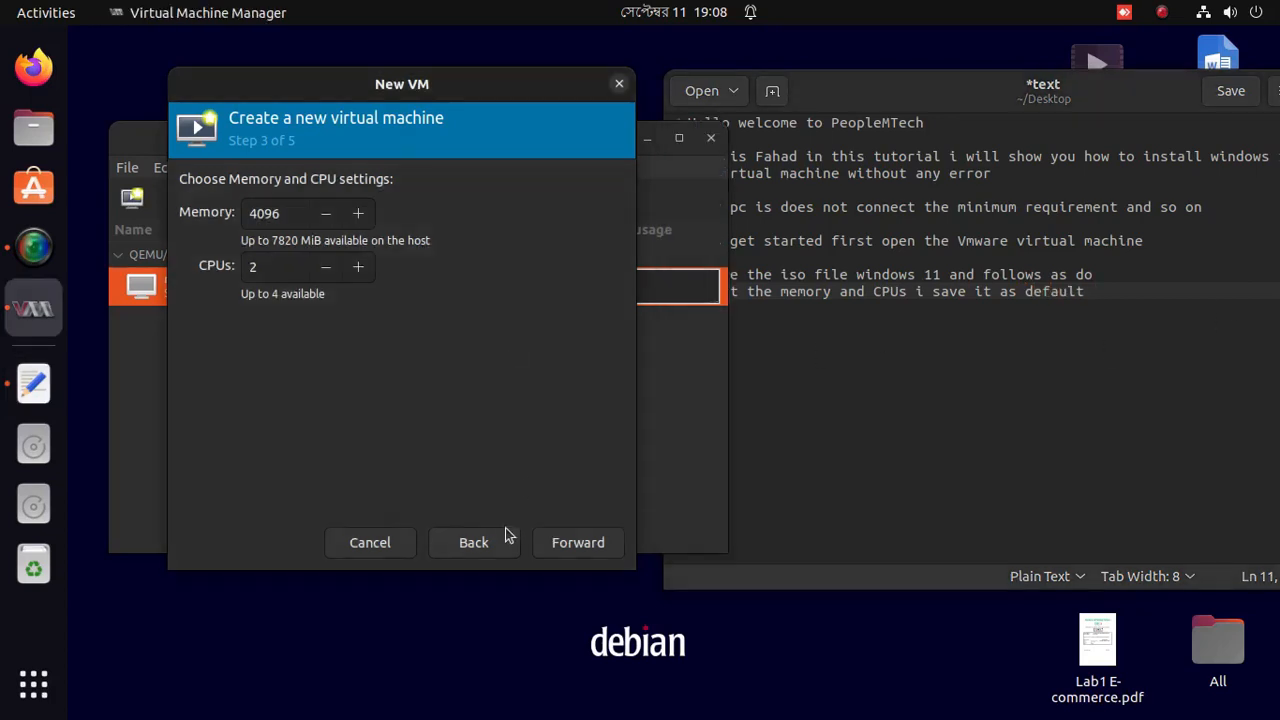
click(555, 543)
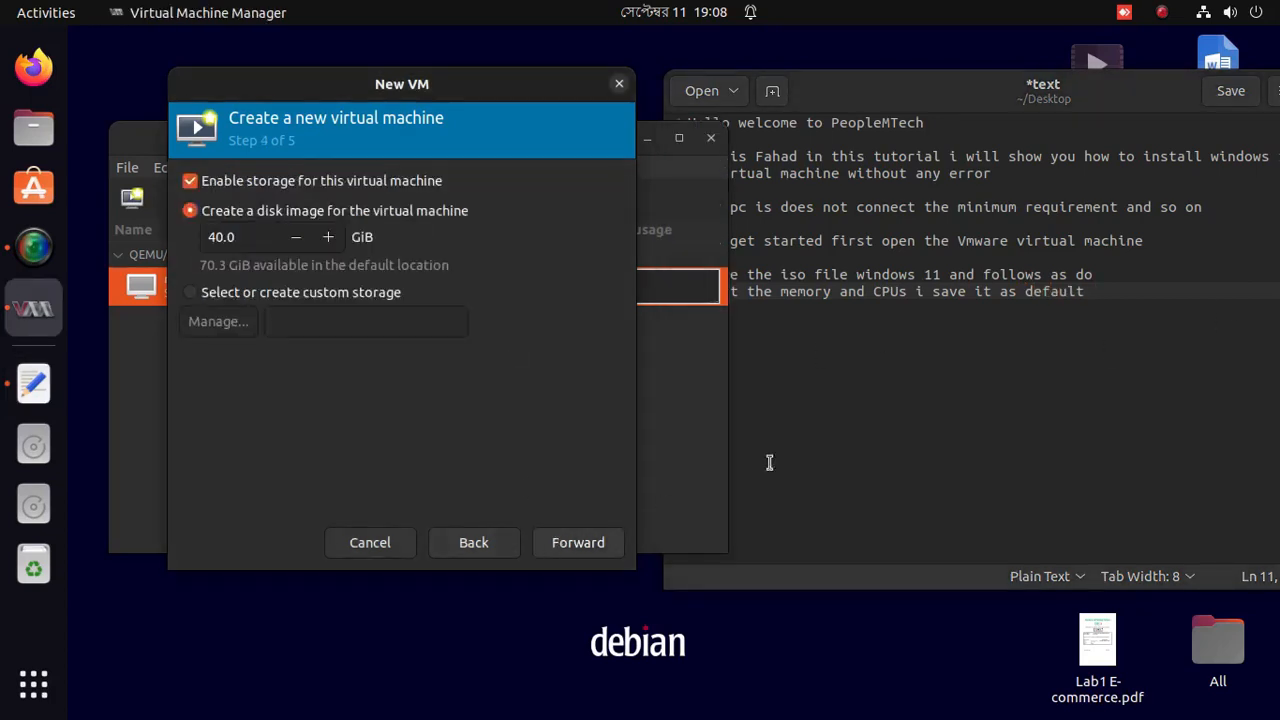
click(1092, 343)
Type line 13: 'select the storage you want to give the windows 11 HDD hard disk drive'.
key(Return)
key(Return)
text(select the )
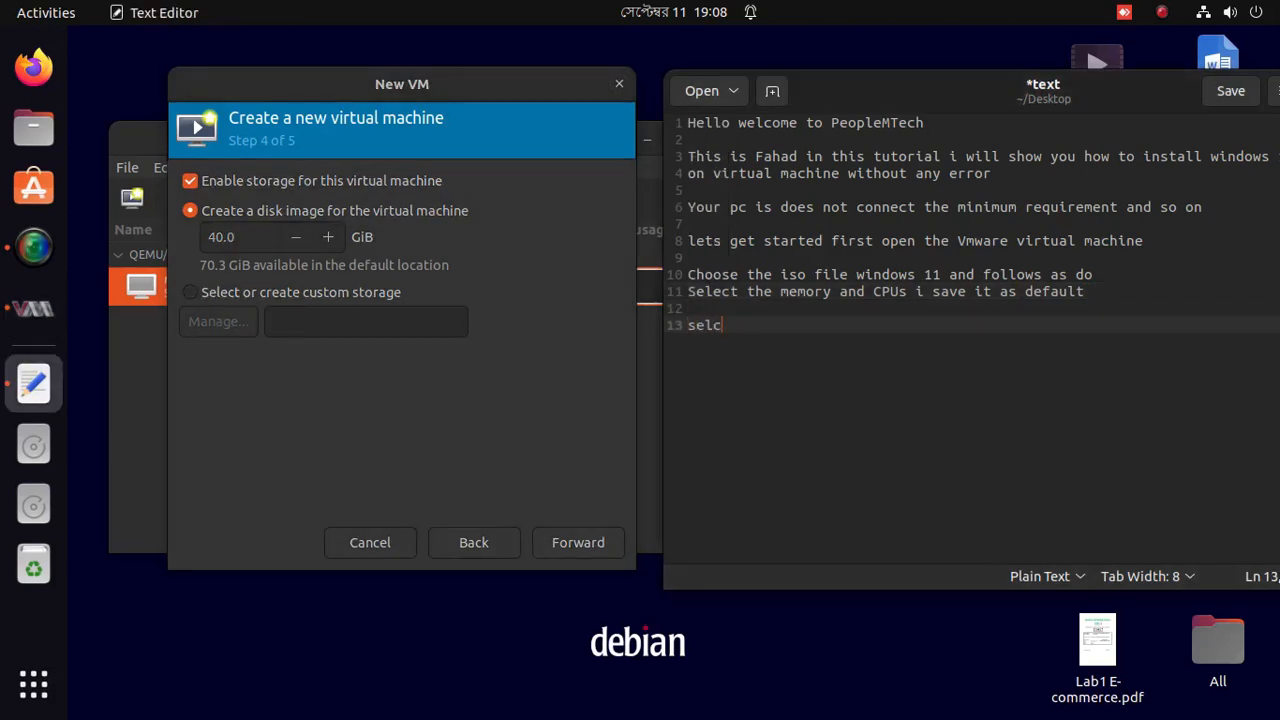
text(storage)
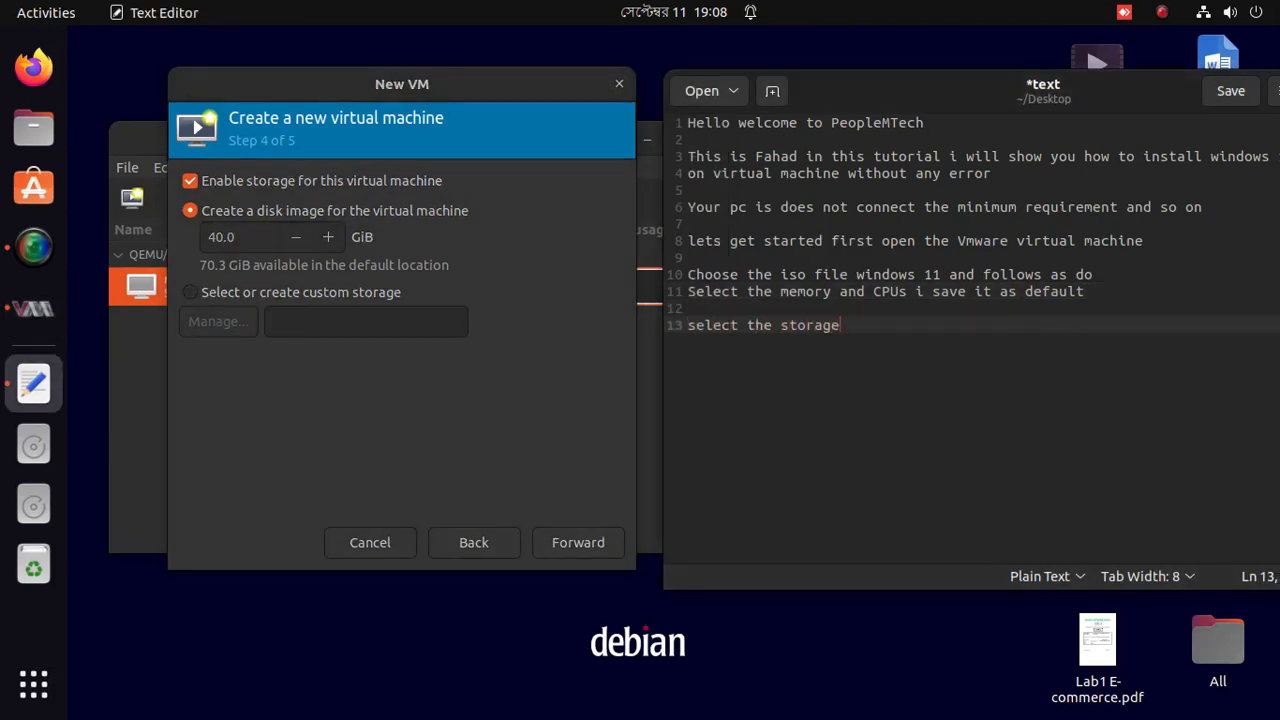
text( yhou)
key(BackSpace)
key(BackSpace)
key(BackSpace)
text(ou want to give the windows )
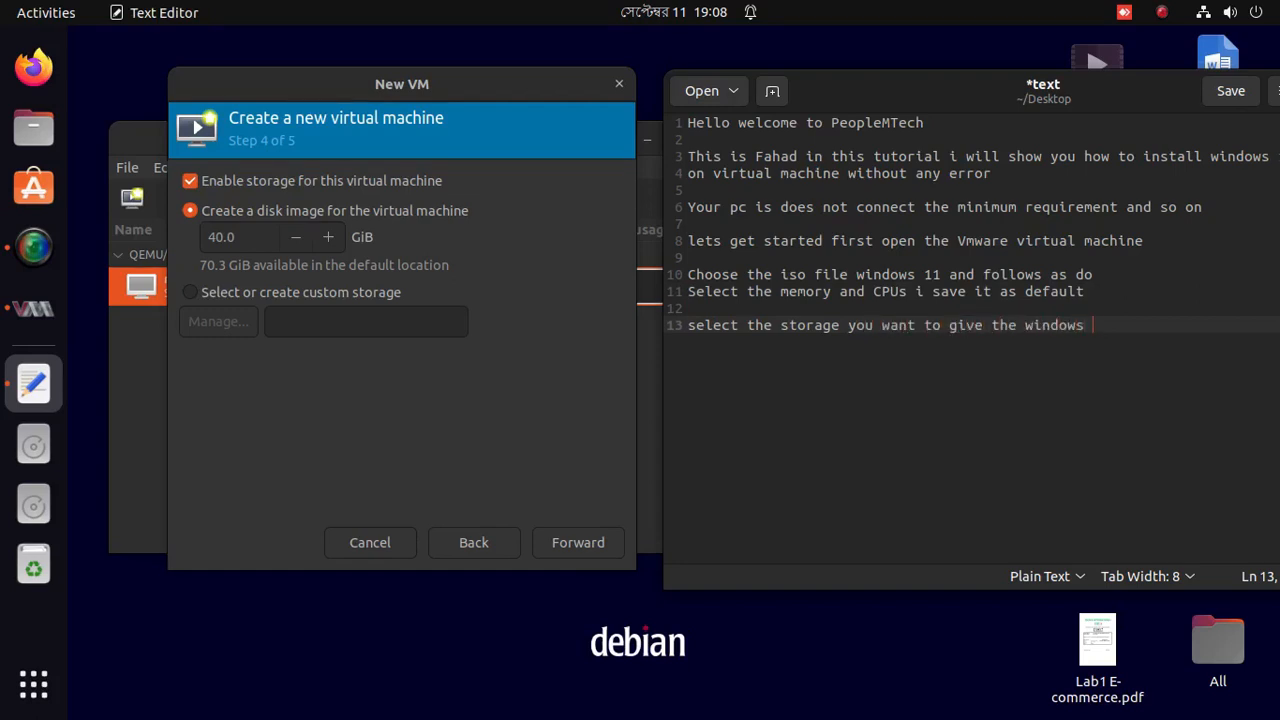
text(11 HDD hard disk dri)
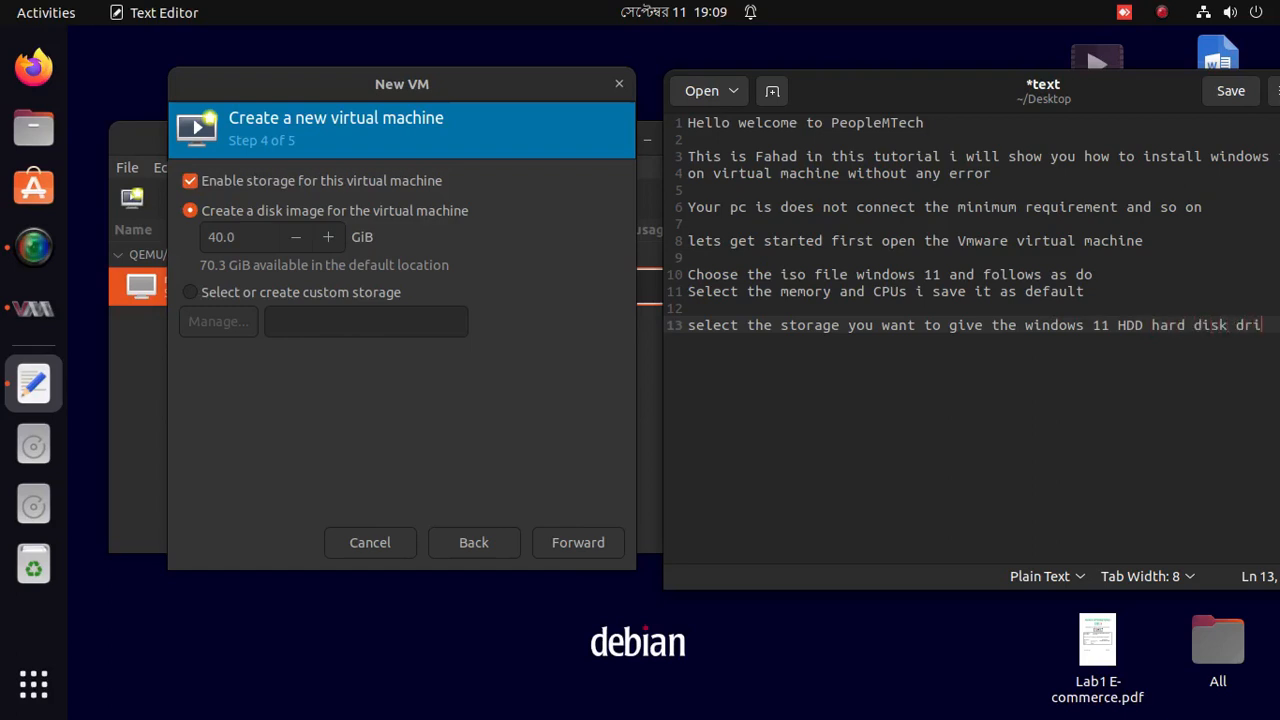
text(ve)
drag(912, 80, 886, 73)
Change the disk image size from 40.0 to 15.0 GiB.
click(421, 420)
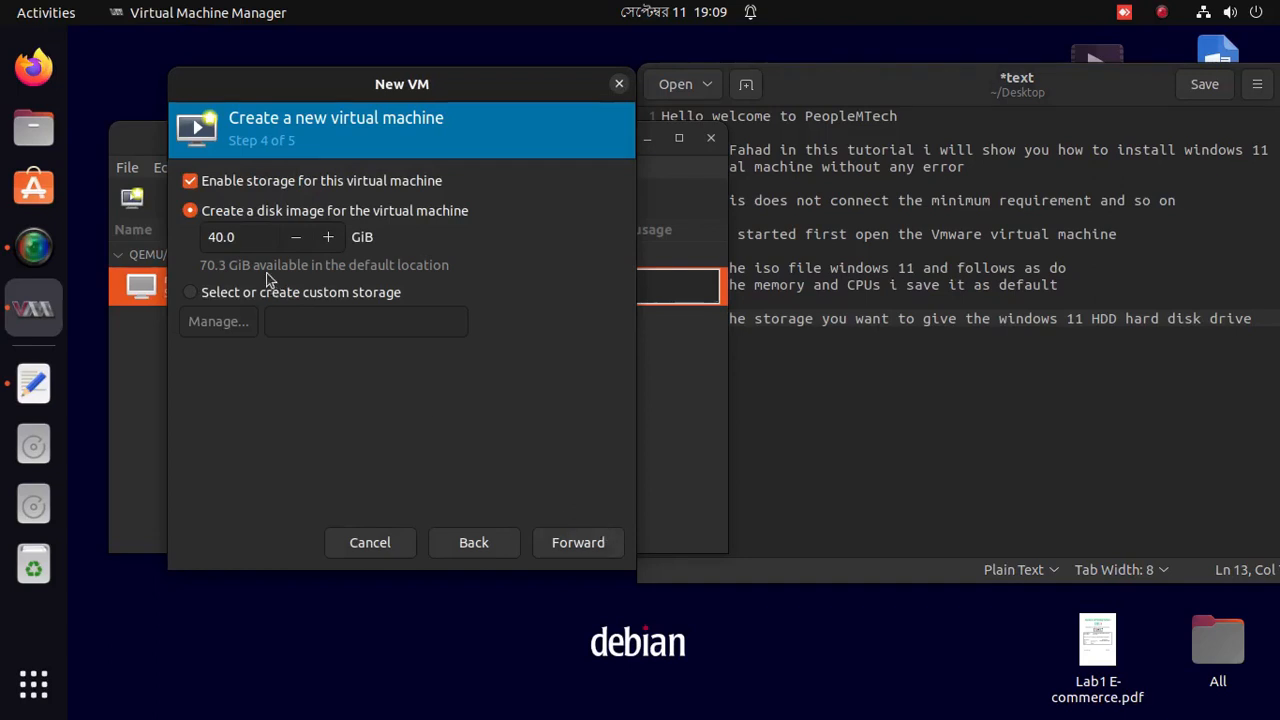
drag(221, 237, 178, 244)
text(15)
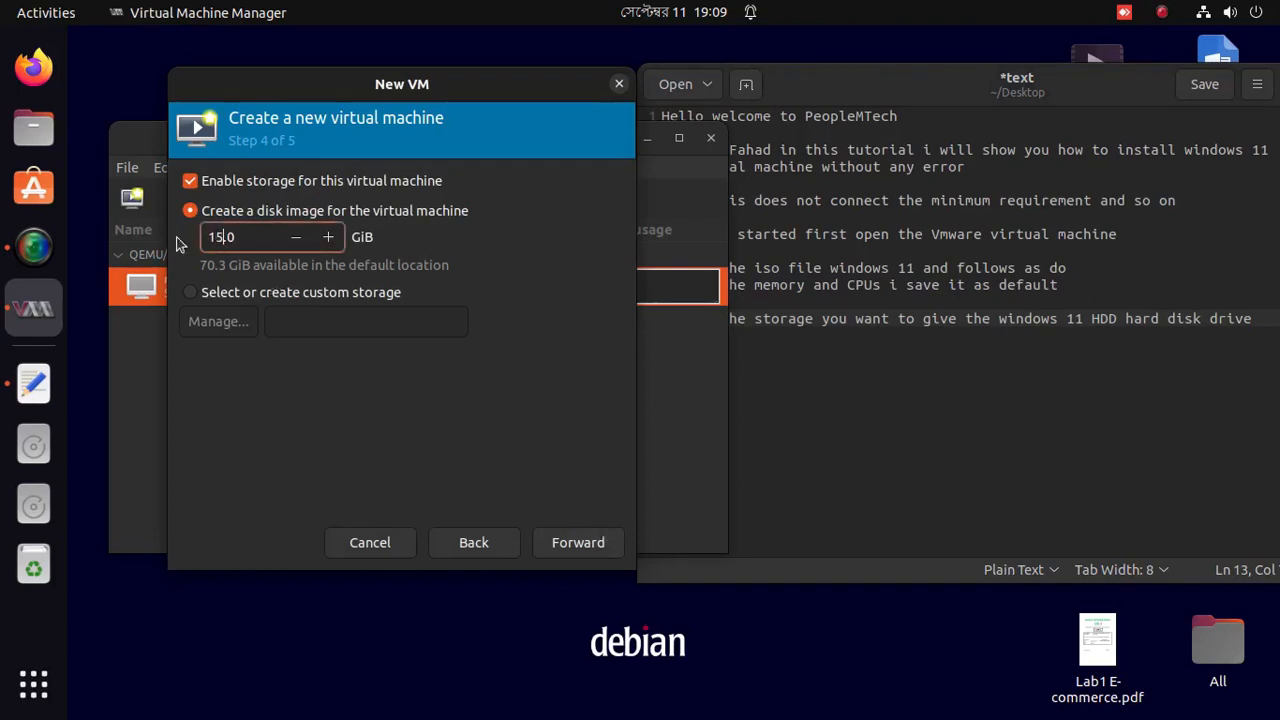
Add the note 'I select the 15GB' on a new line.
click(988, 372)
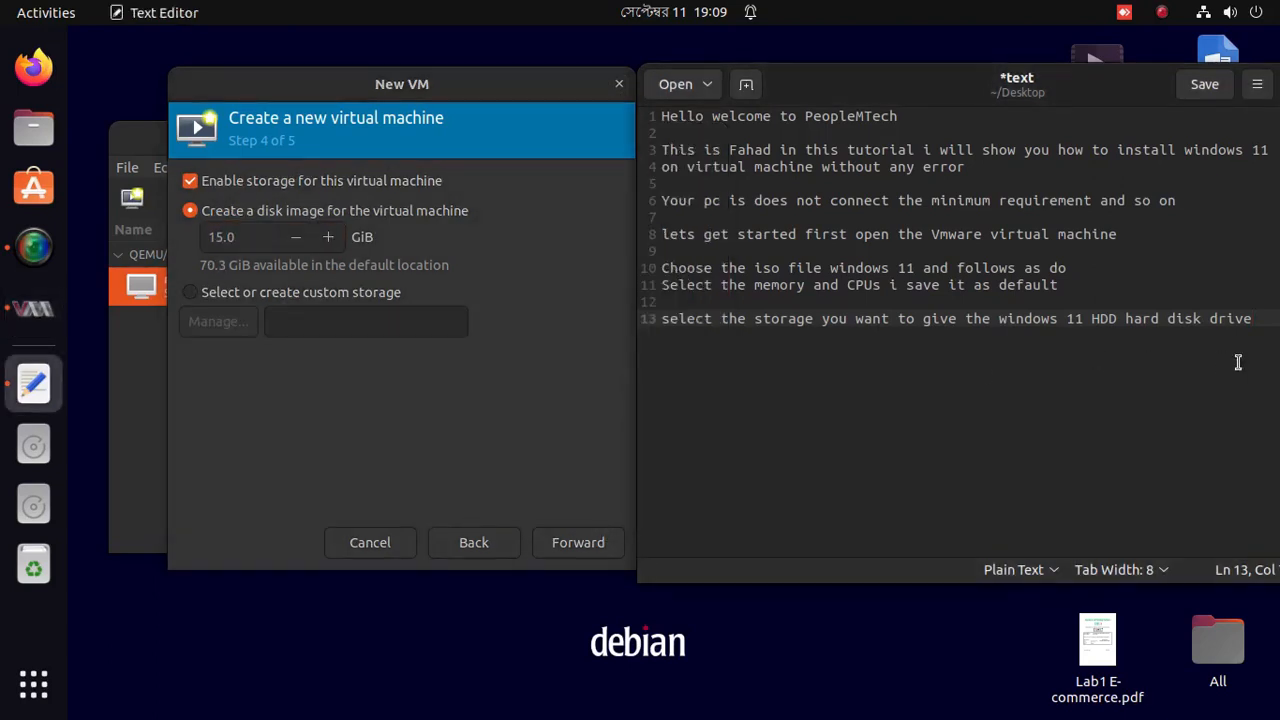
key(Return)
key(Return)
text(I selec)
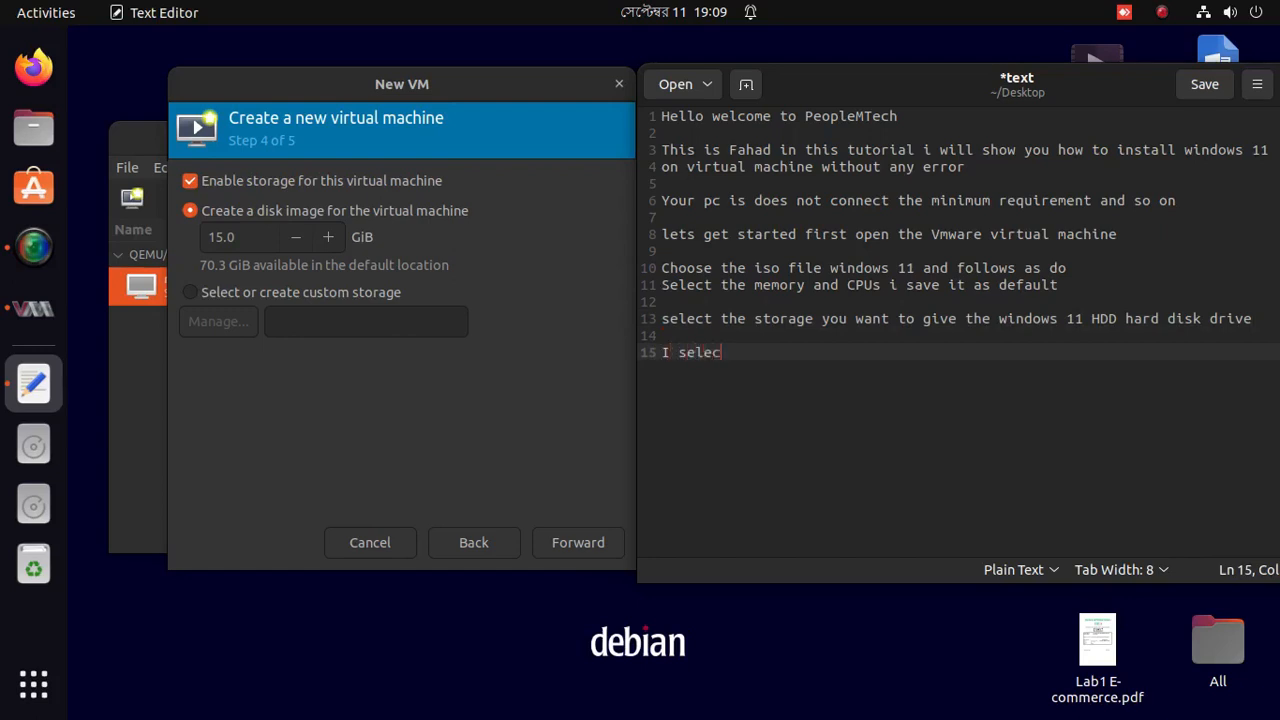
text(t the 15)
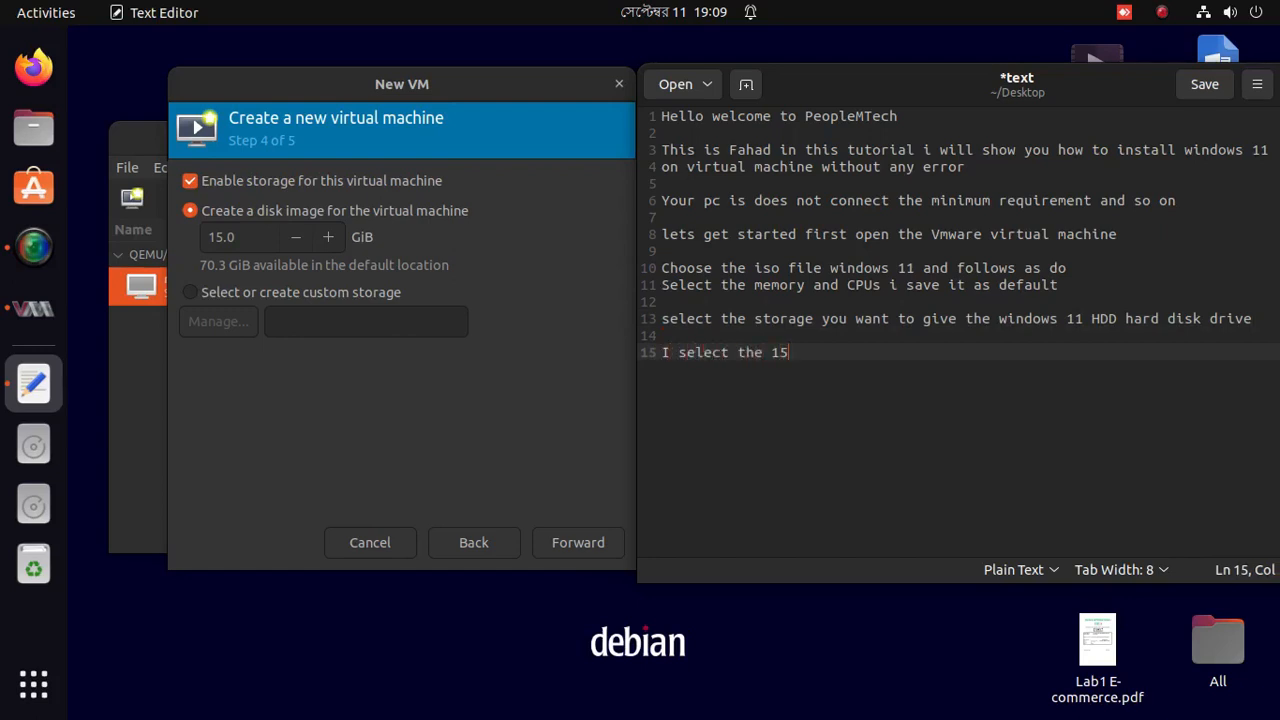
text(GB)
Advance to the final step and rename the VM from win10 to Windows11-64bit.
click(578, 542)
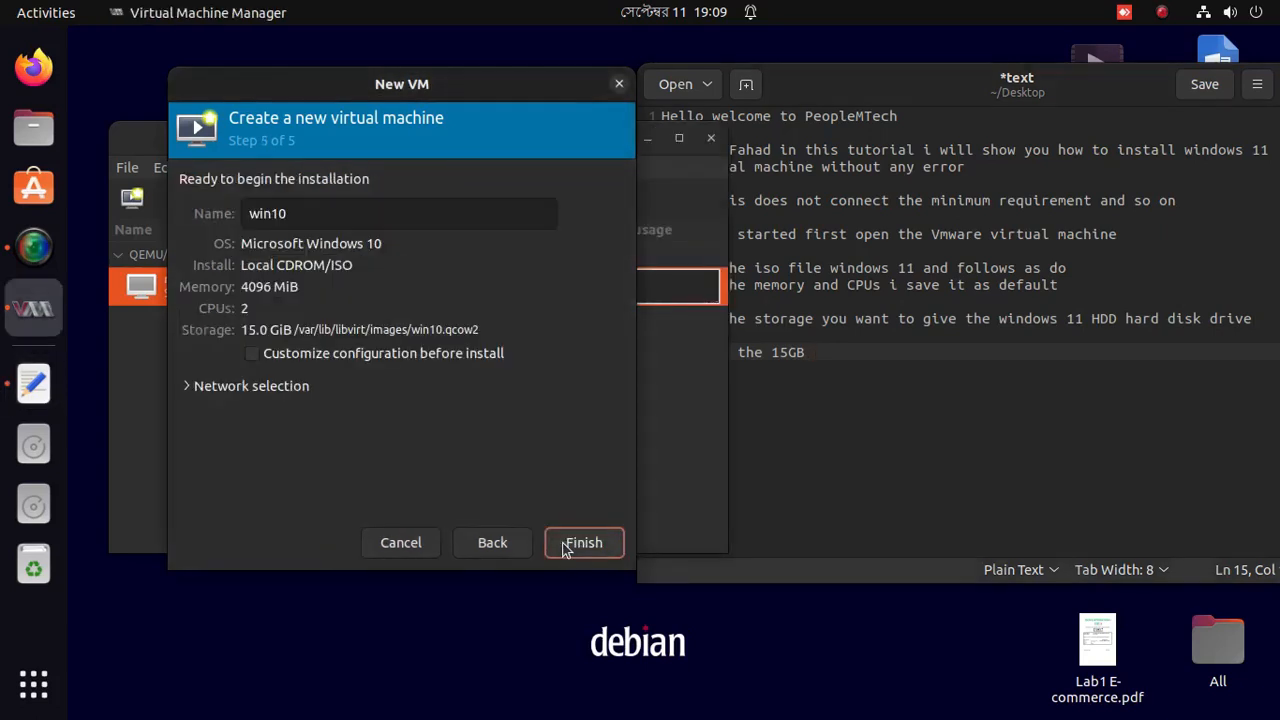
double_click(336, 219)
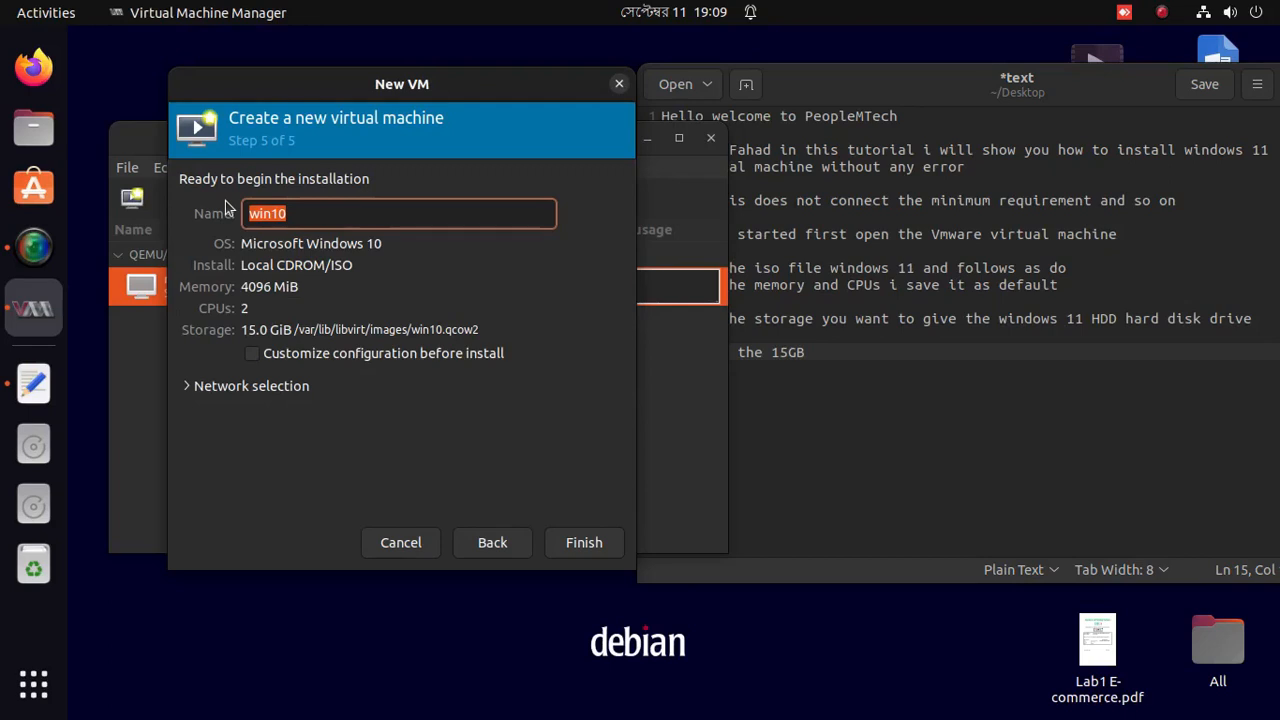
text(Wub)
key(BackSpace)
key(BackSpace)
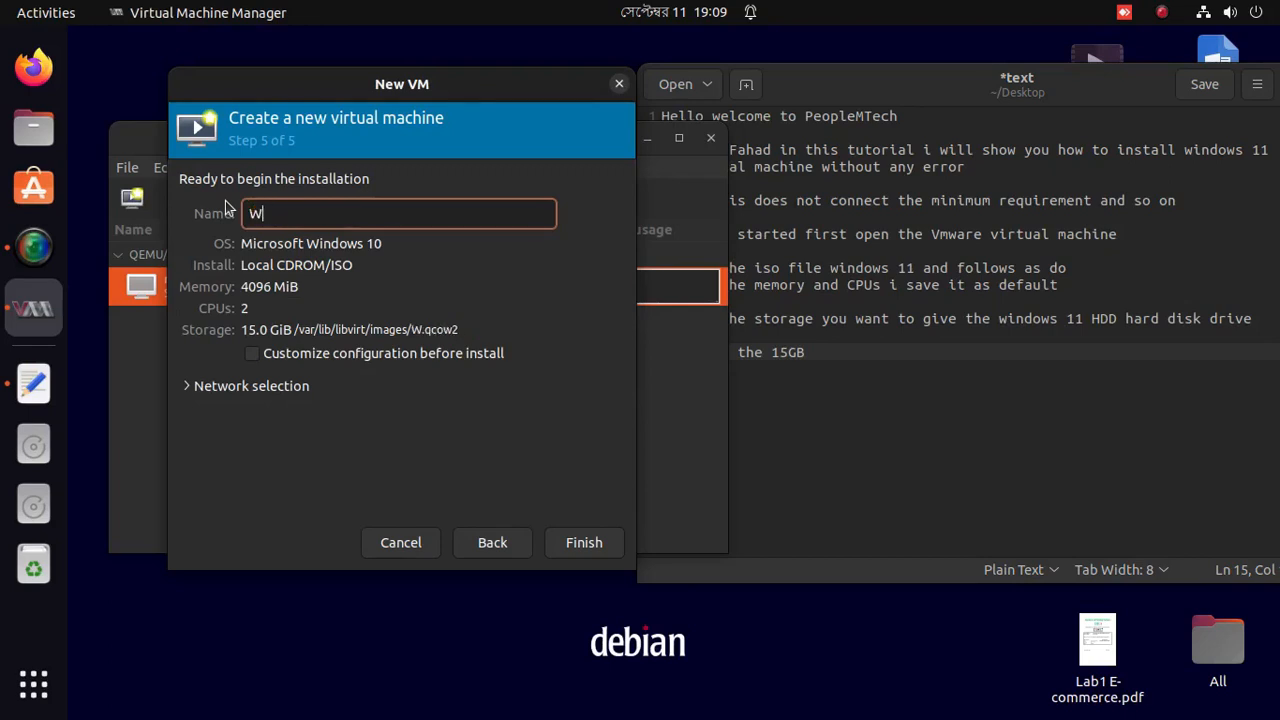
text(indows)
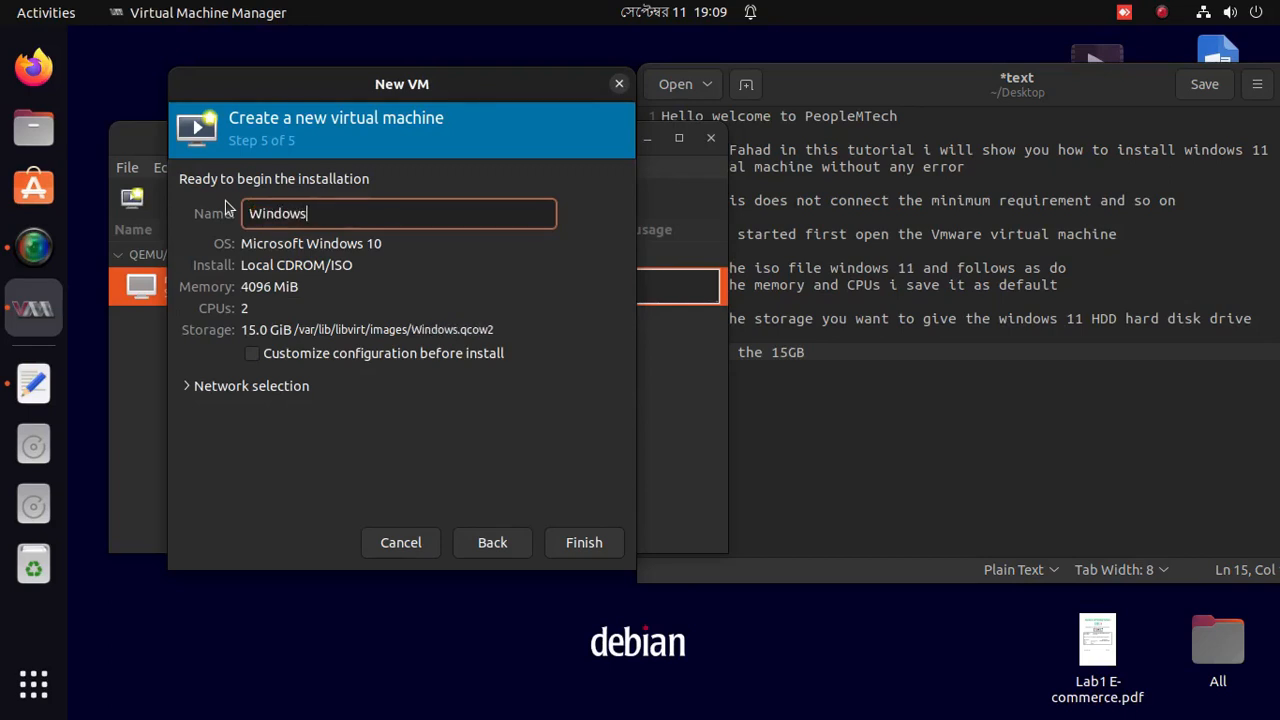
text(11-)
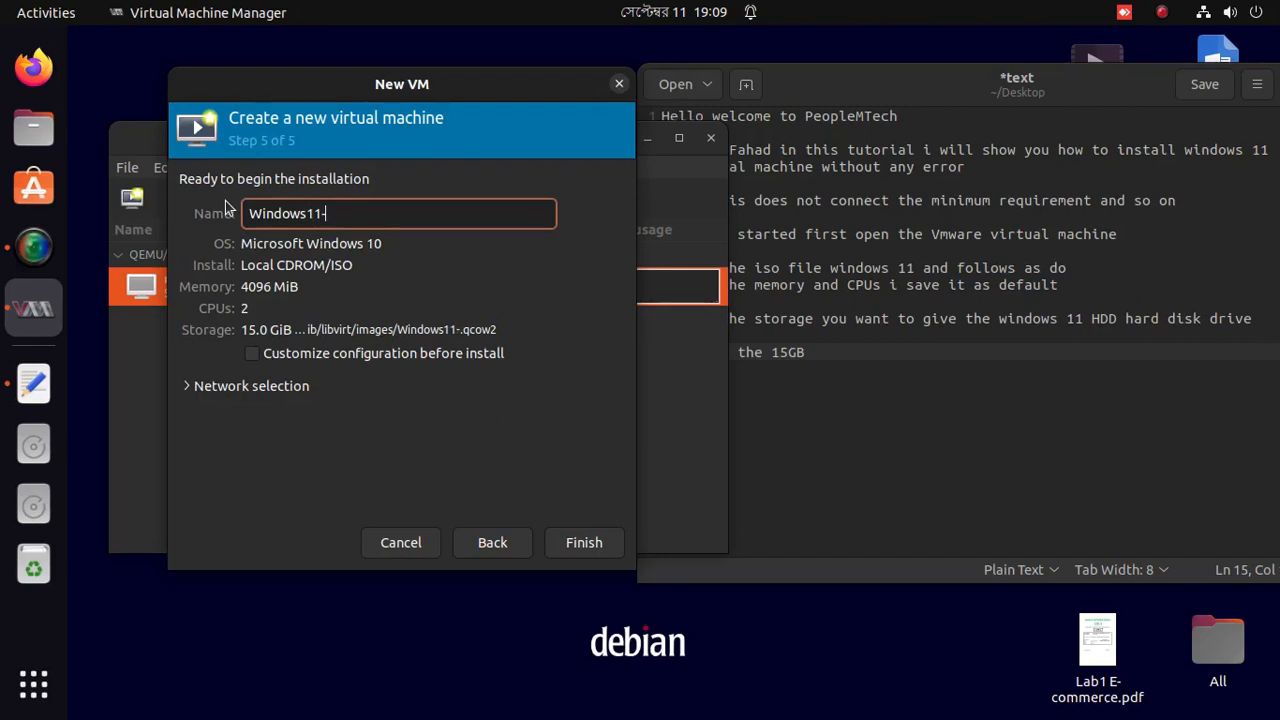
text(64bit)
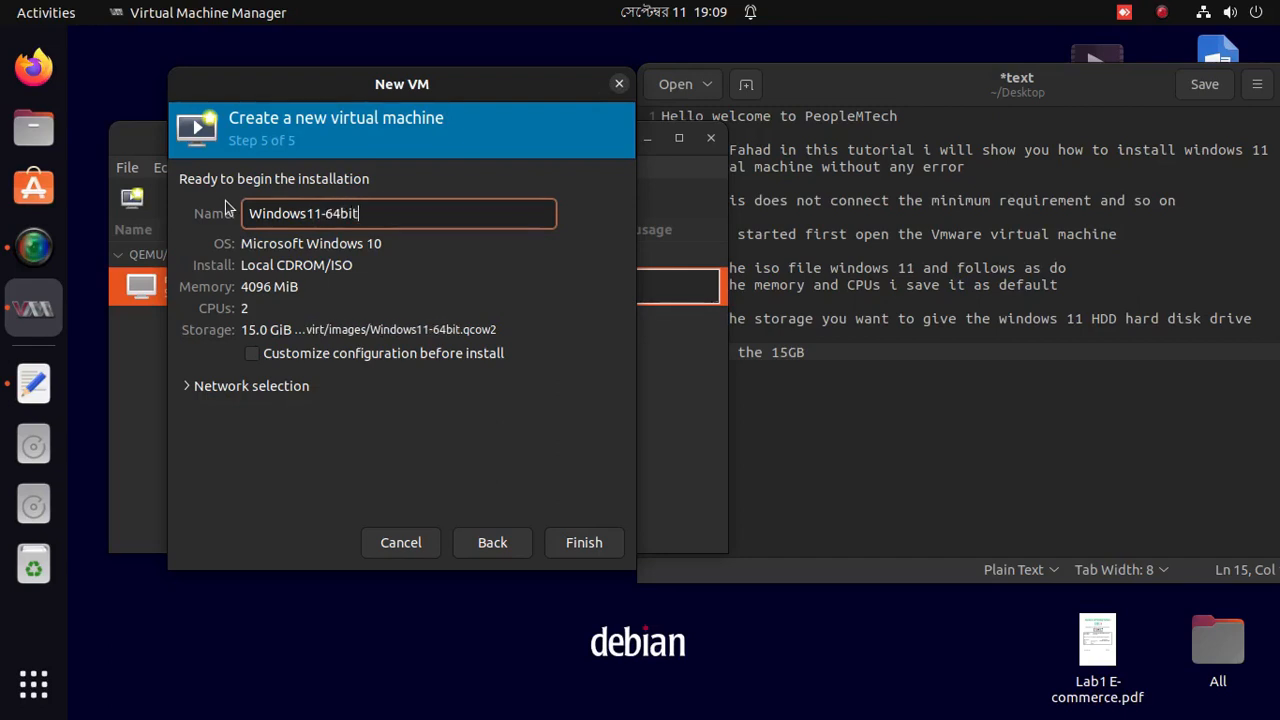
click(957, 386)
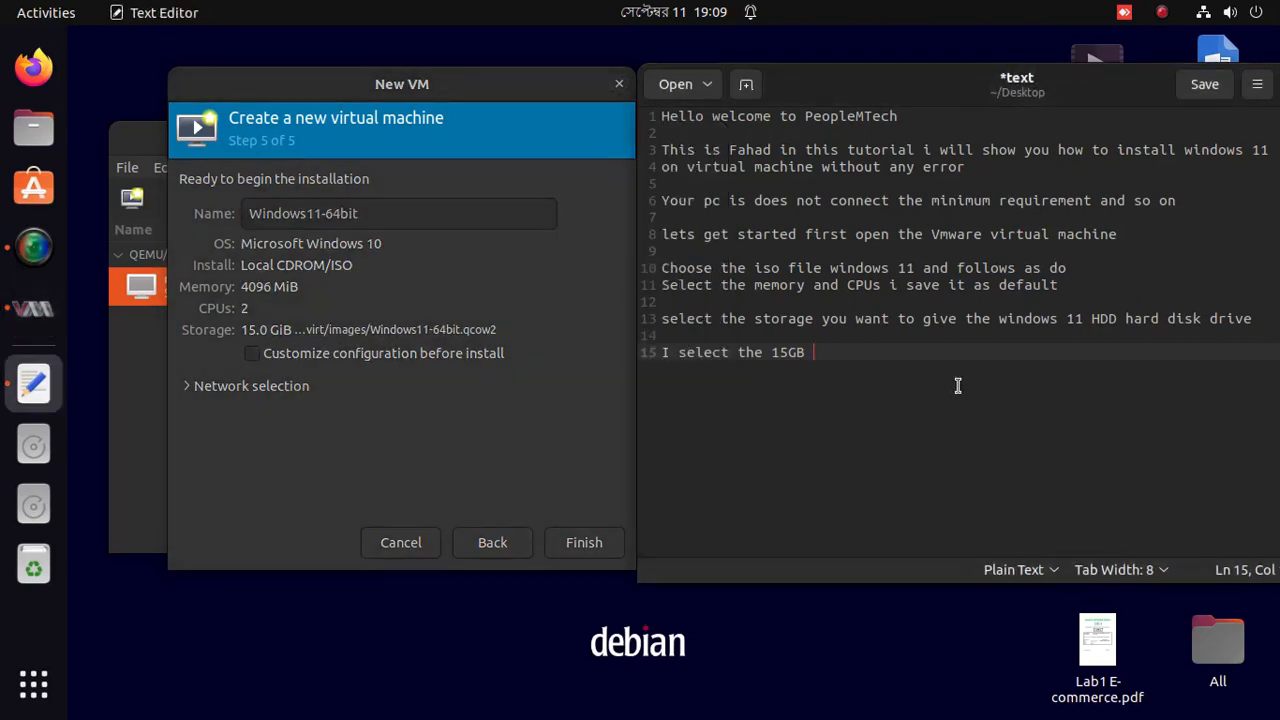
Add 'Rename is not mandatory i rename into windows 11 64bit' and the customize-configuration note.
key(Return)
text(Renace)
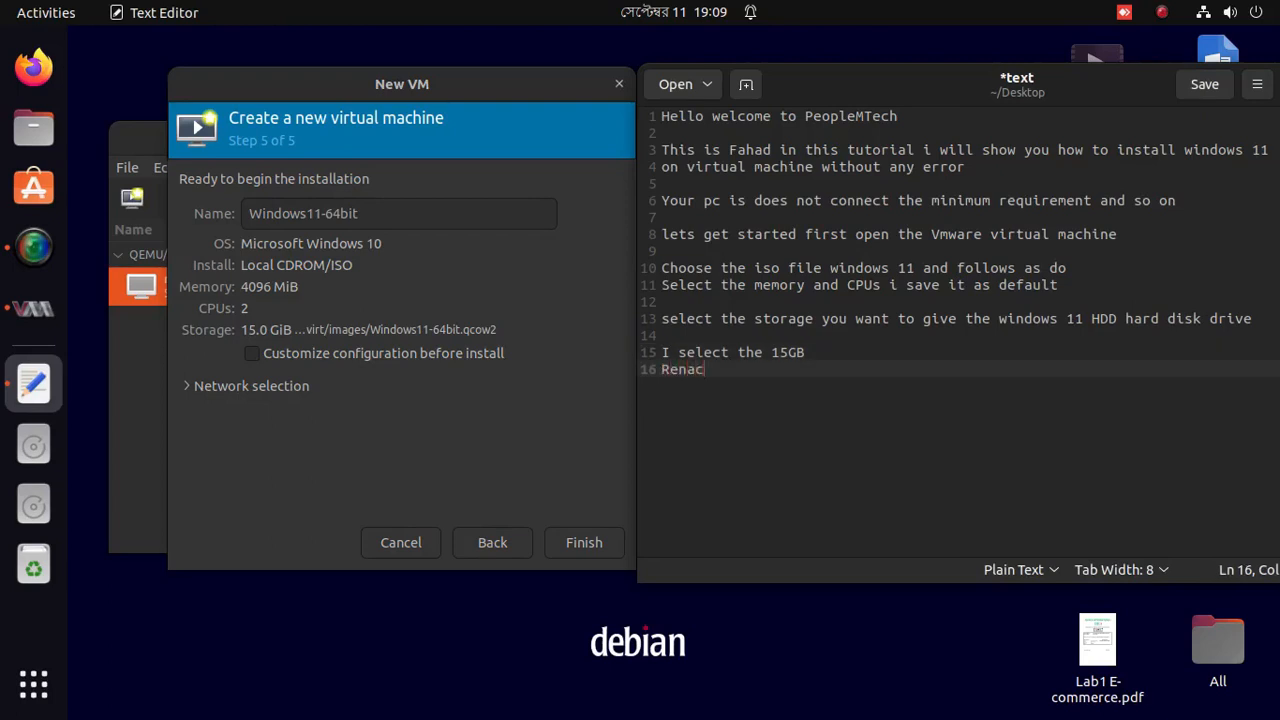
key(BackSpace)
key(BackSpace)
text(me is not)
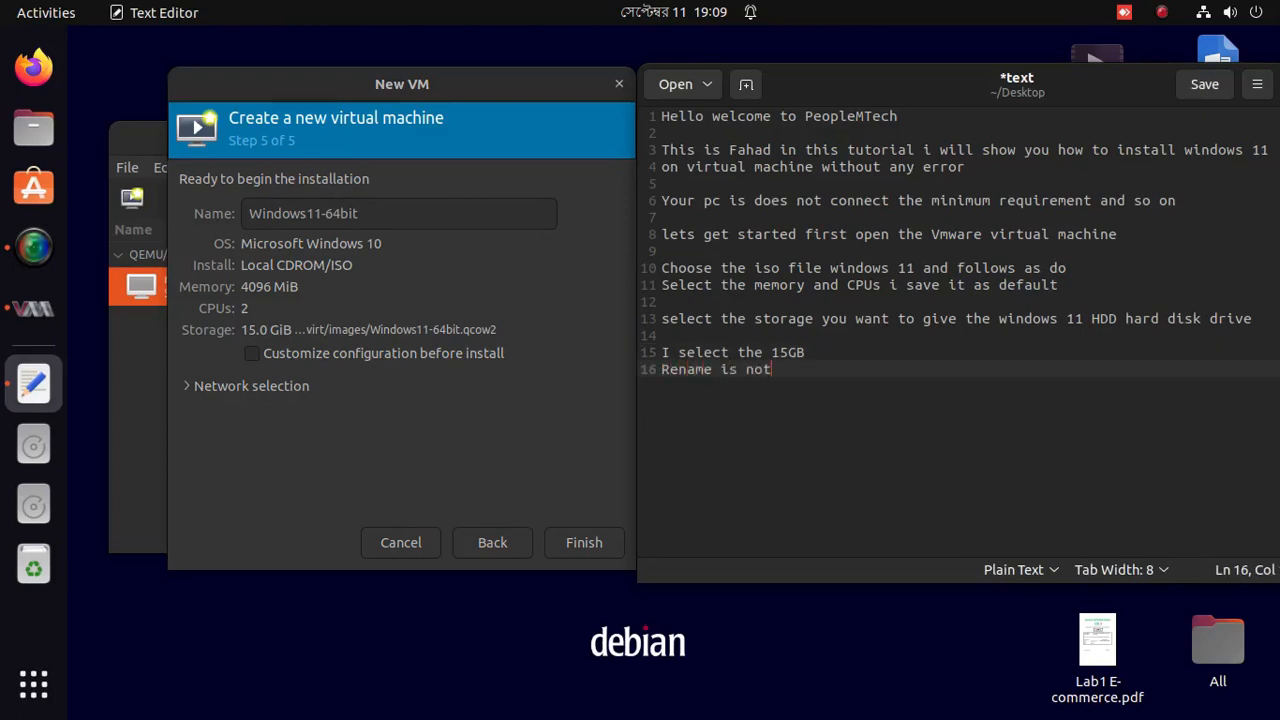
text( mandatory i rename i)
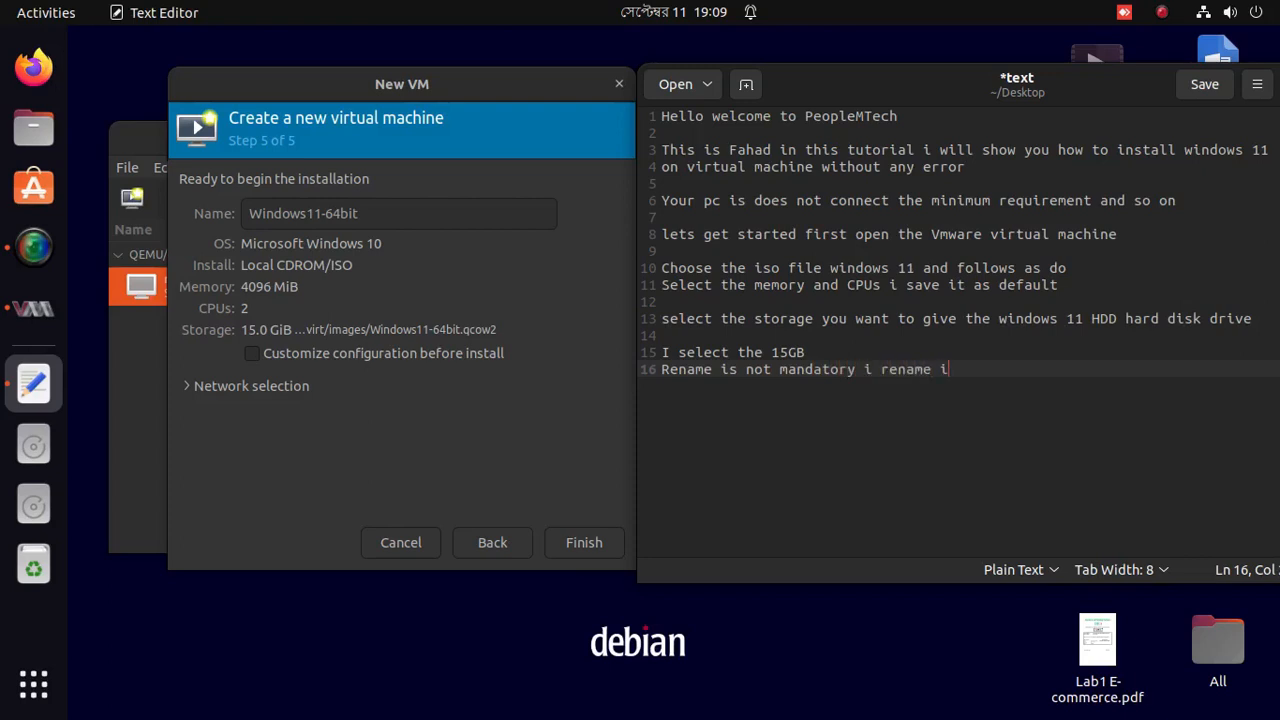
text(nto windows 11 64bit)
key(Return)
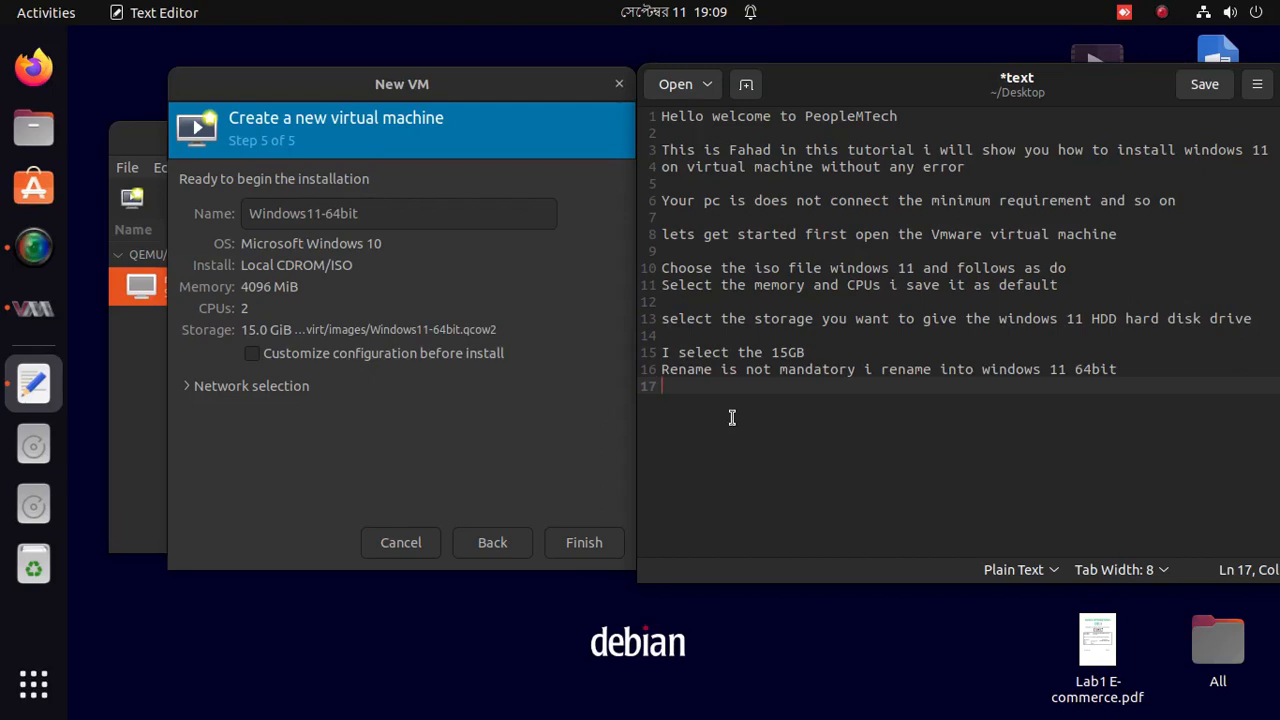
text(and check the )
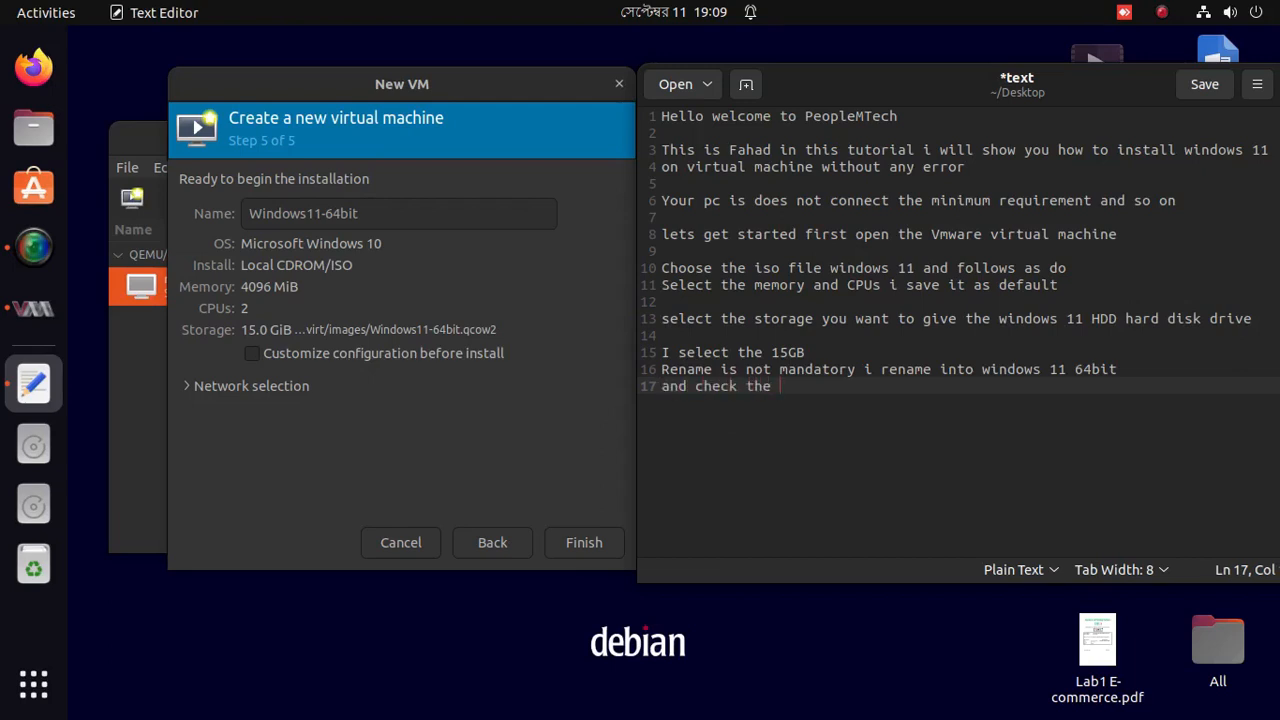
text(customize configuration b)
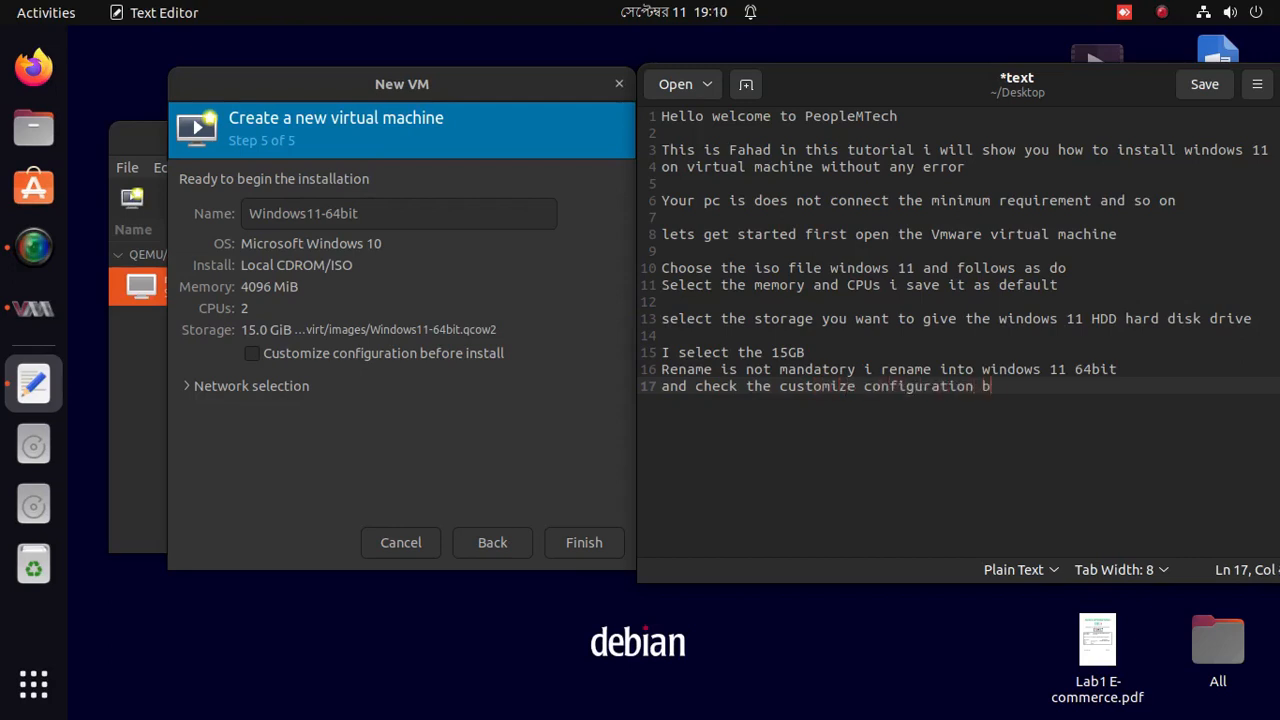
text(efore install)
Tick 'Customize configuration before install' and finish creating the VM.
click(252, 354)
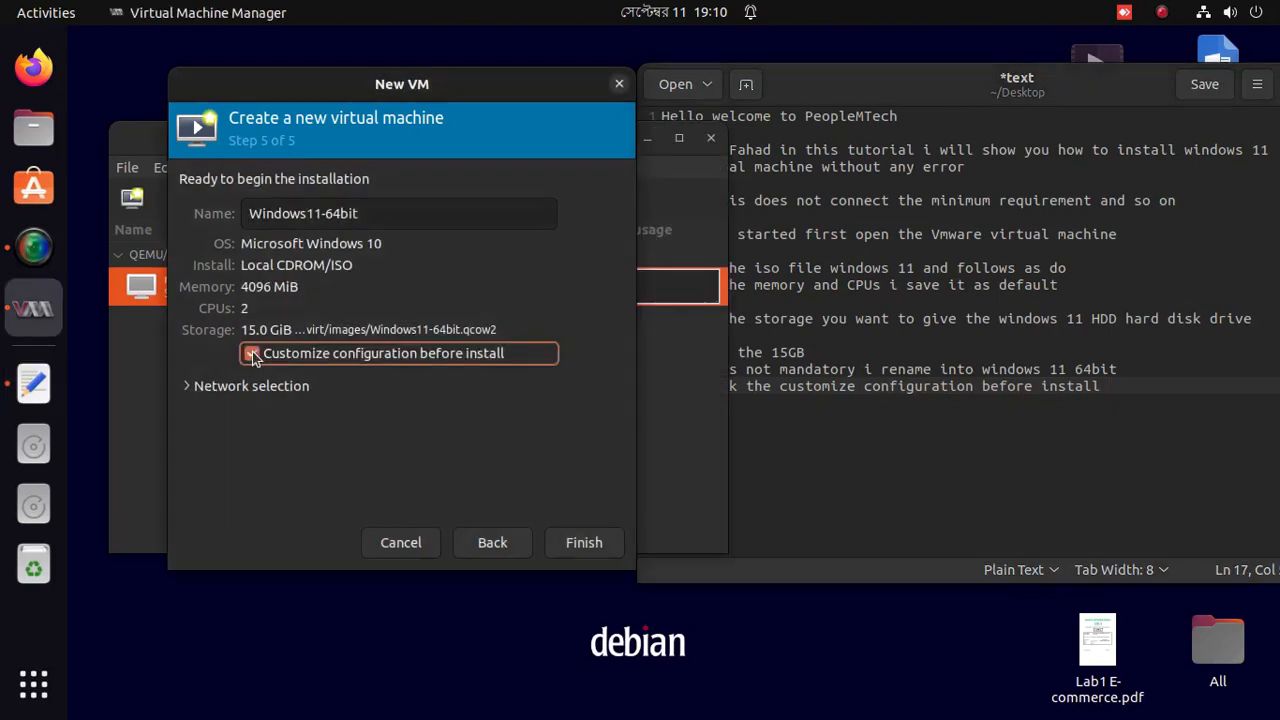
click(570, 542)
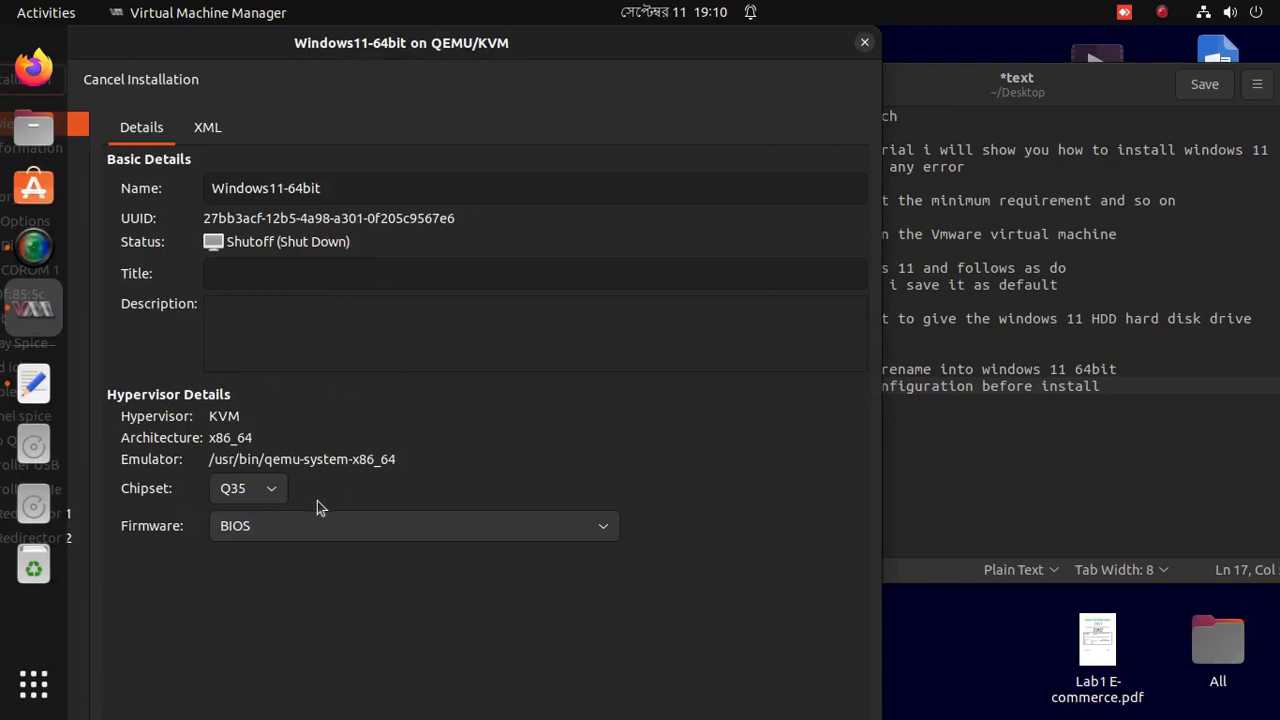
click(1260, 384)
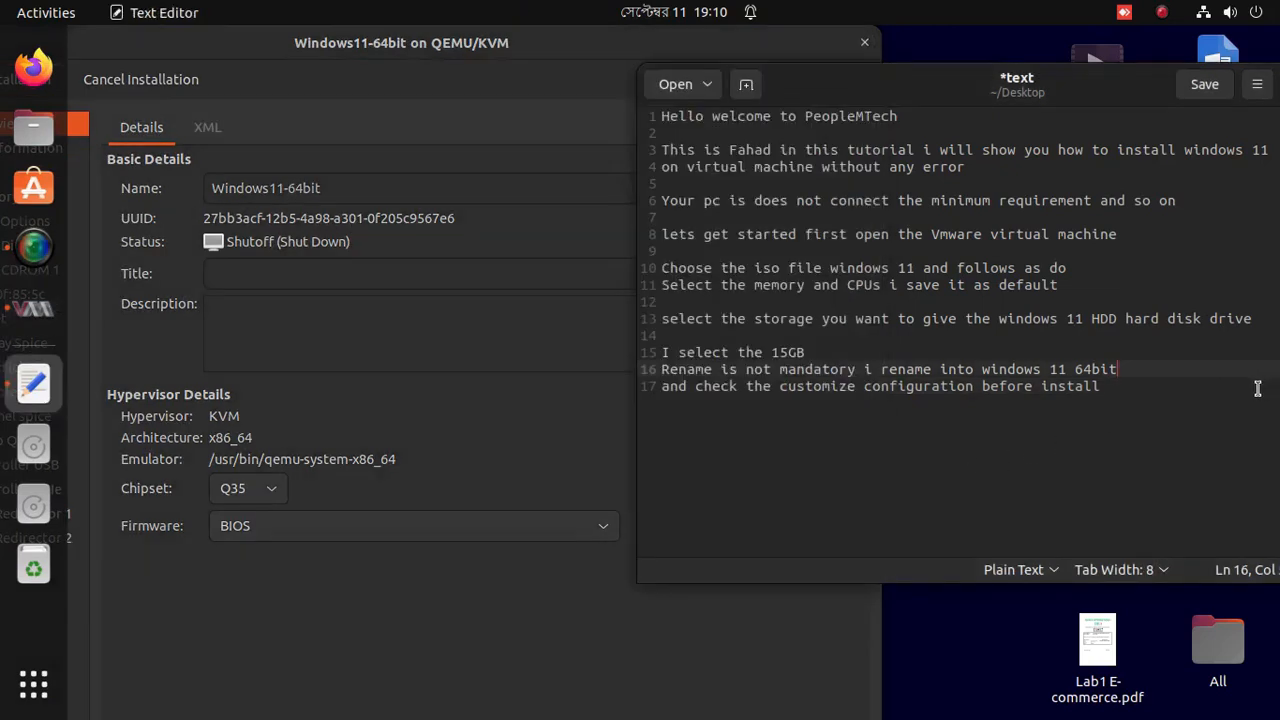
Add the note 'change the bios type into UEFI' on line 18.
key(Return)
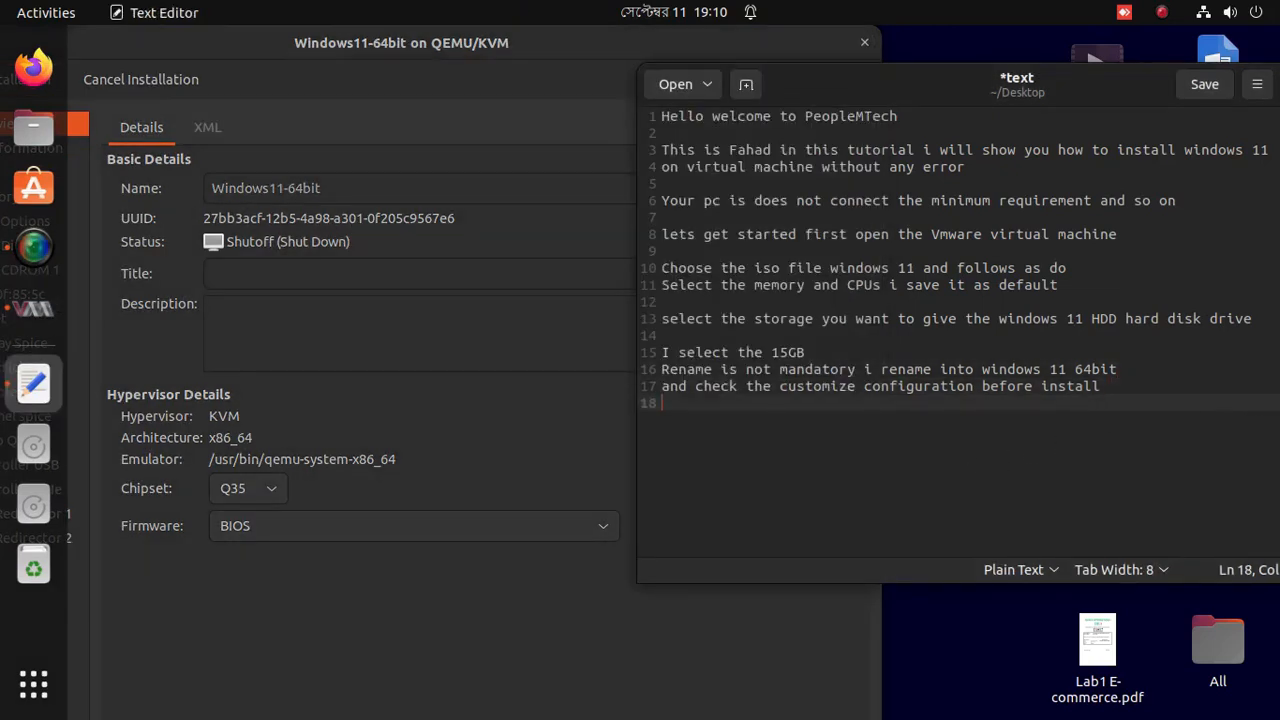
text(change the bios )
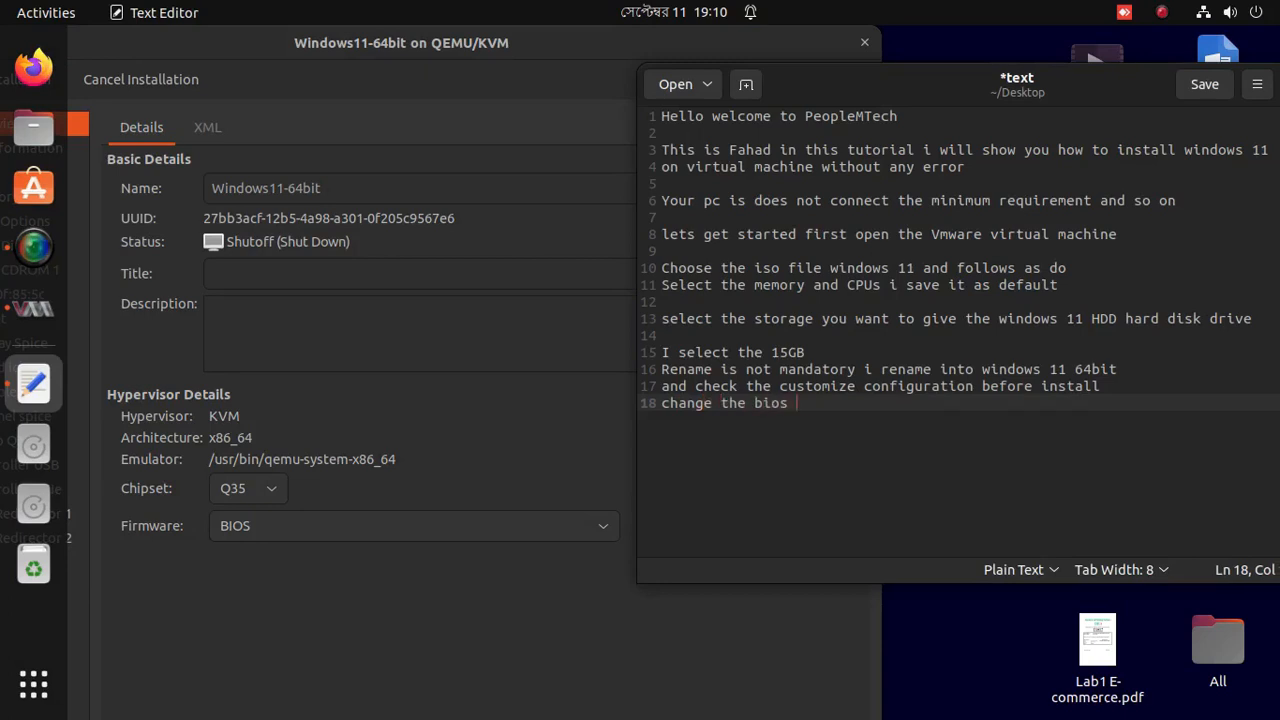
text(type into uefi)
key(BackSpace)
key(BackSpace)
key(BackSpace)
key(BackSpace)
text(UEFI)
Choose UEFI in the Overview page's Firmware dropdown and apply it.
click(421, 521)
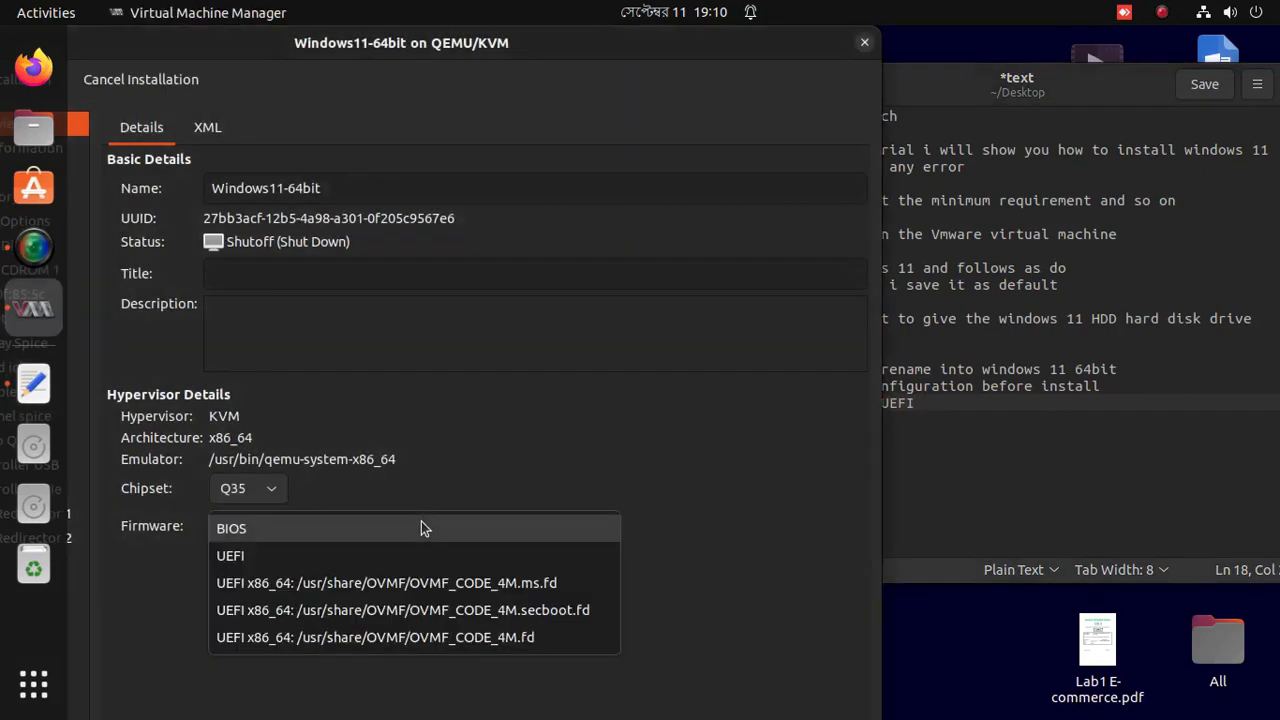
click(291, 562)
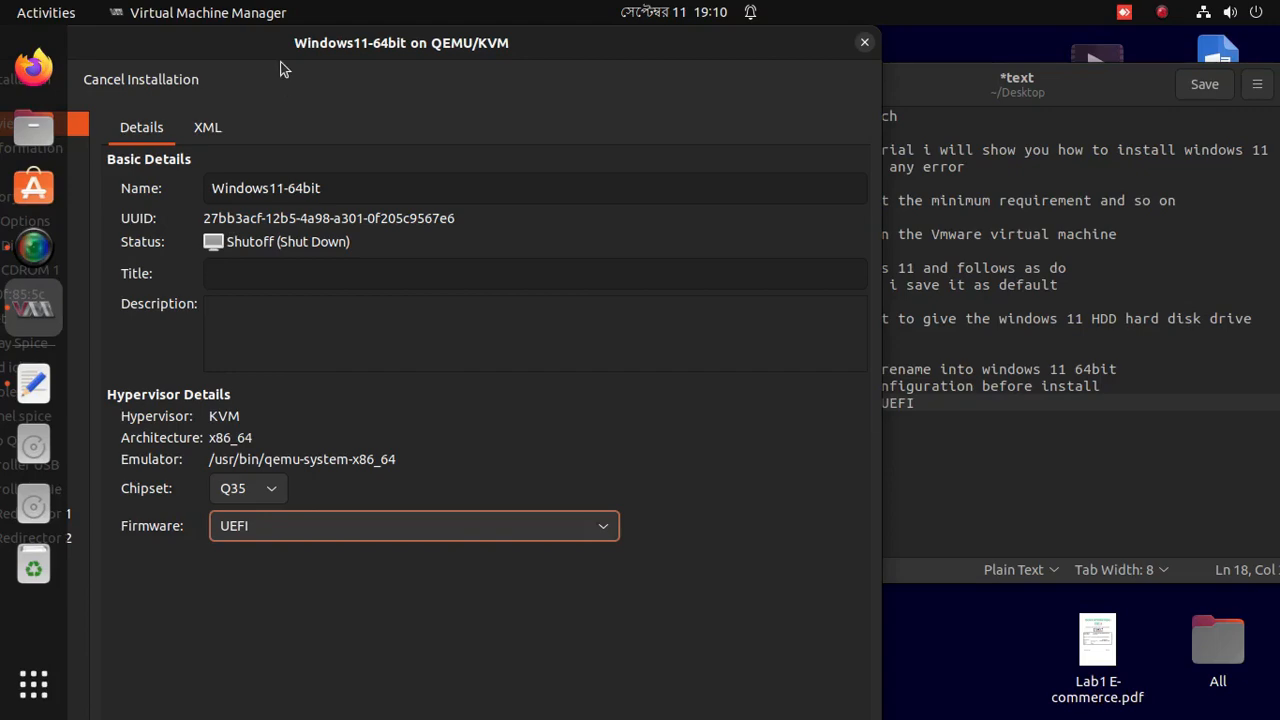
drag(282, 50, 472, 22)
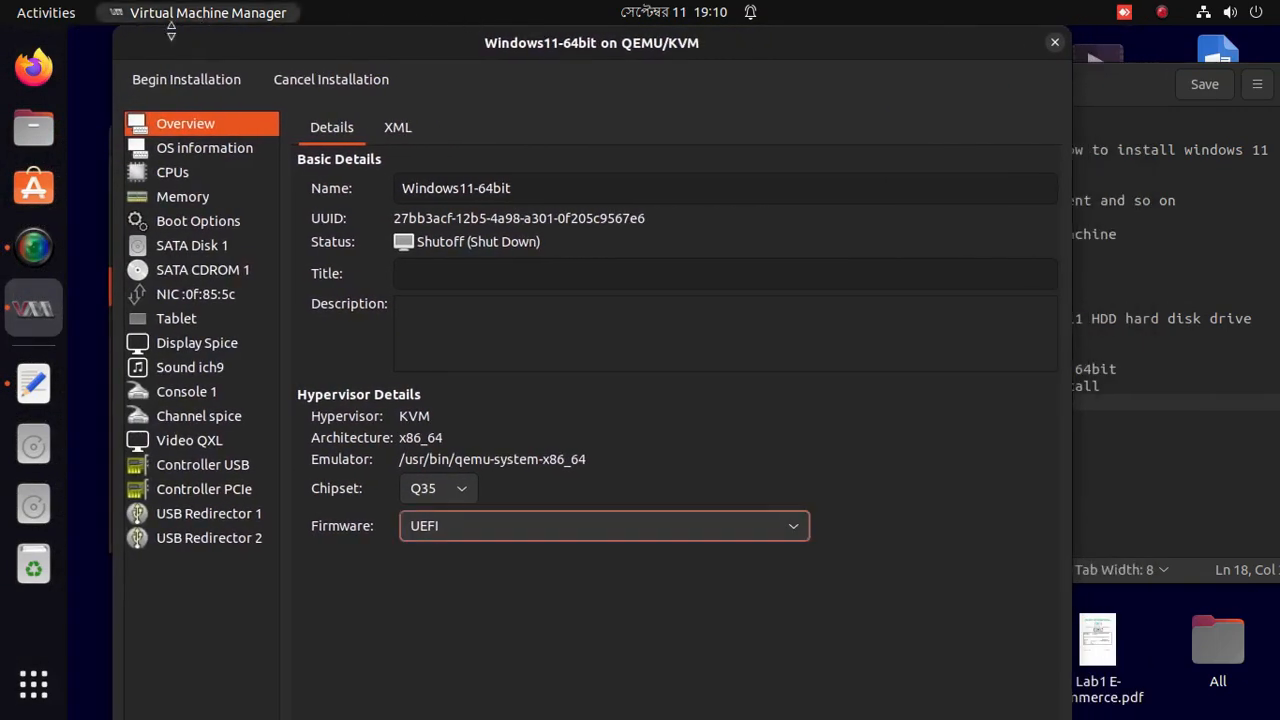
drag(121, 33, 194, 66)
click(850, 662)
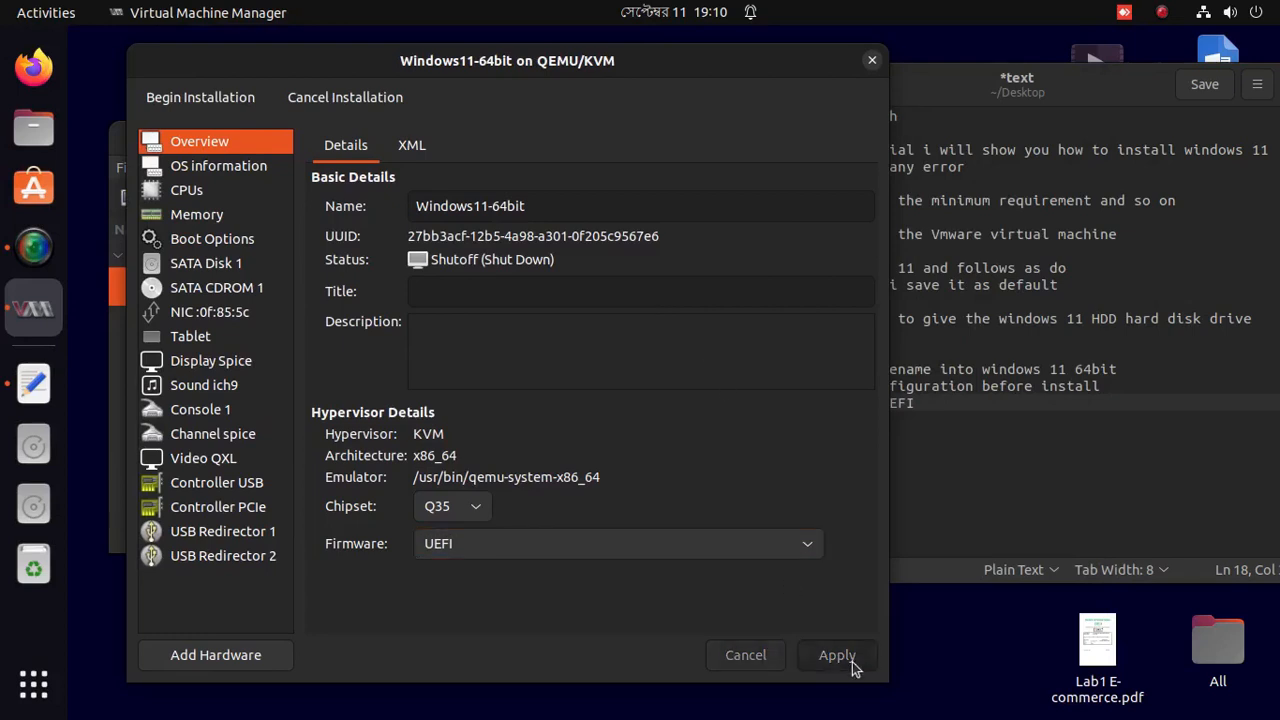
click(996, 432)
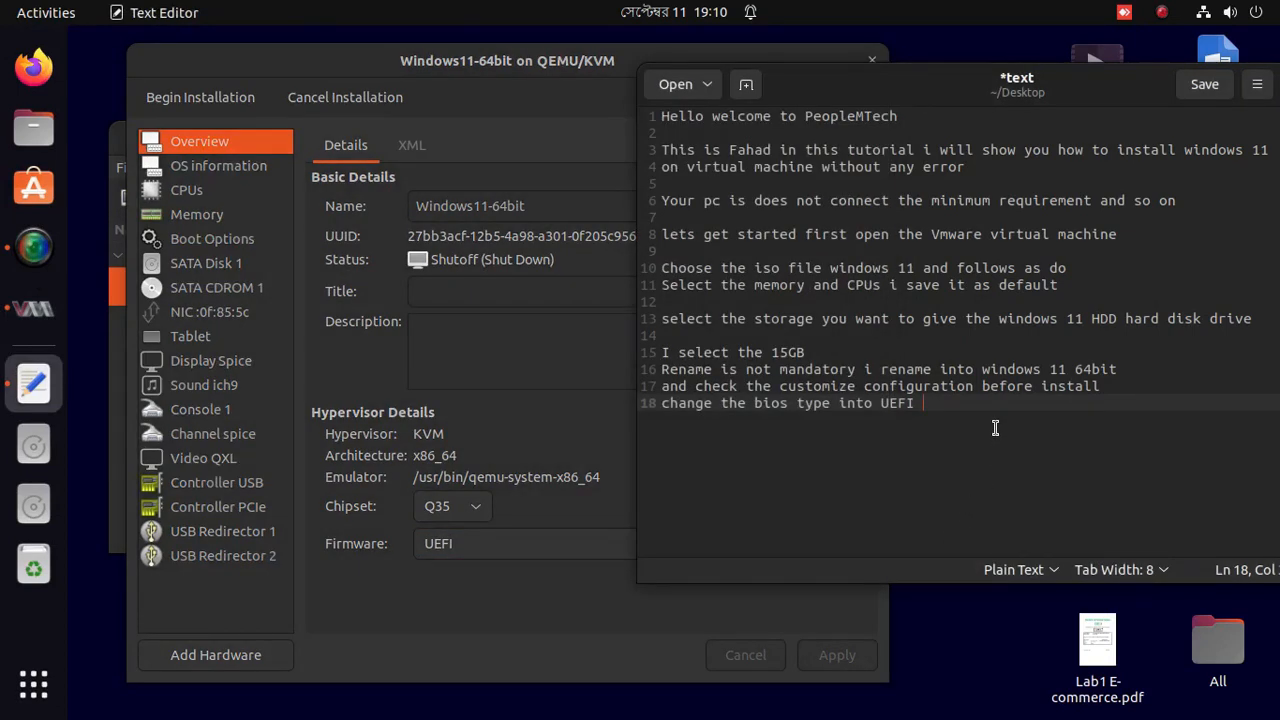
Write 'Now add Hardware on the created machine' on line 20 of the notes.
key(Return)
key(Return)
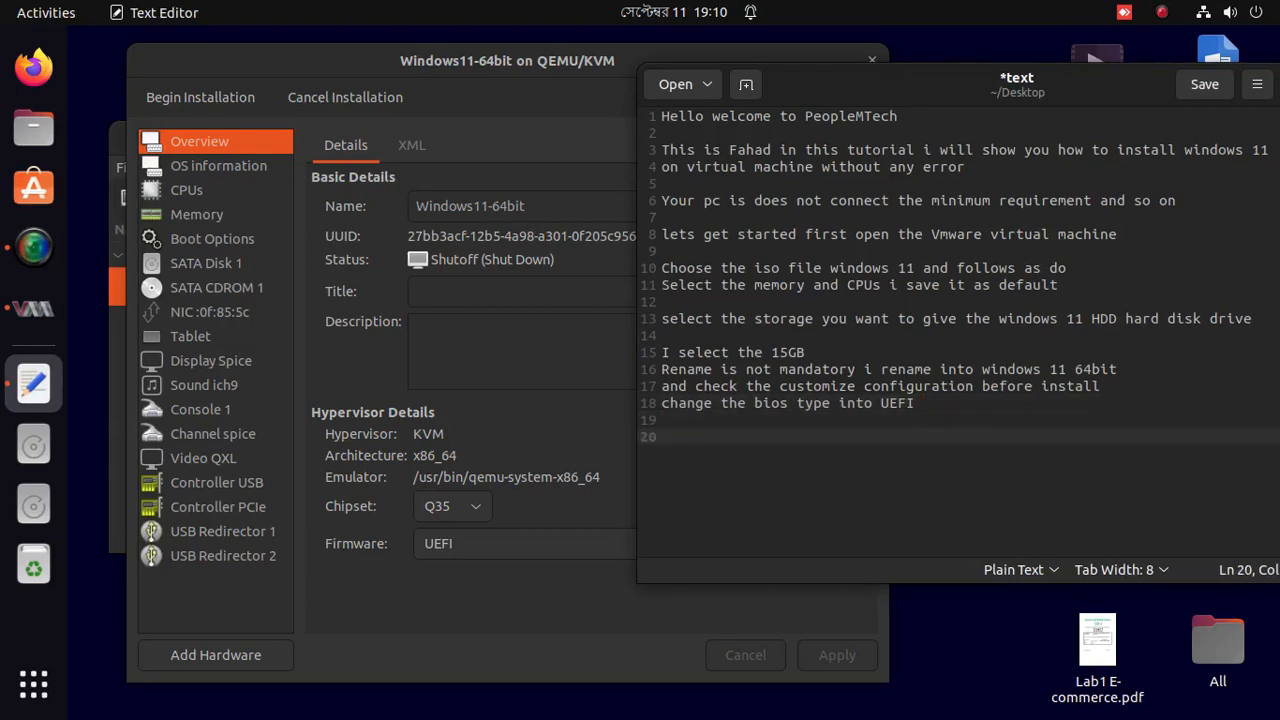
text(Now add a h)
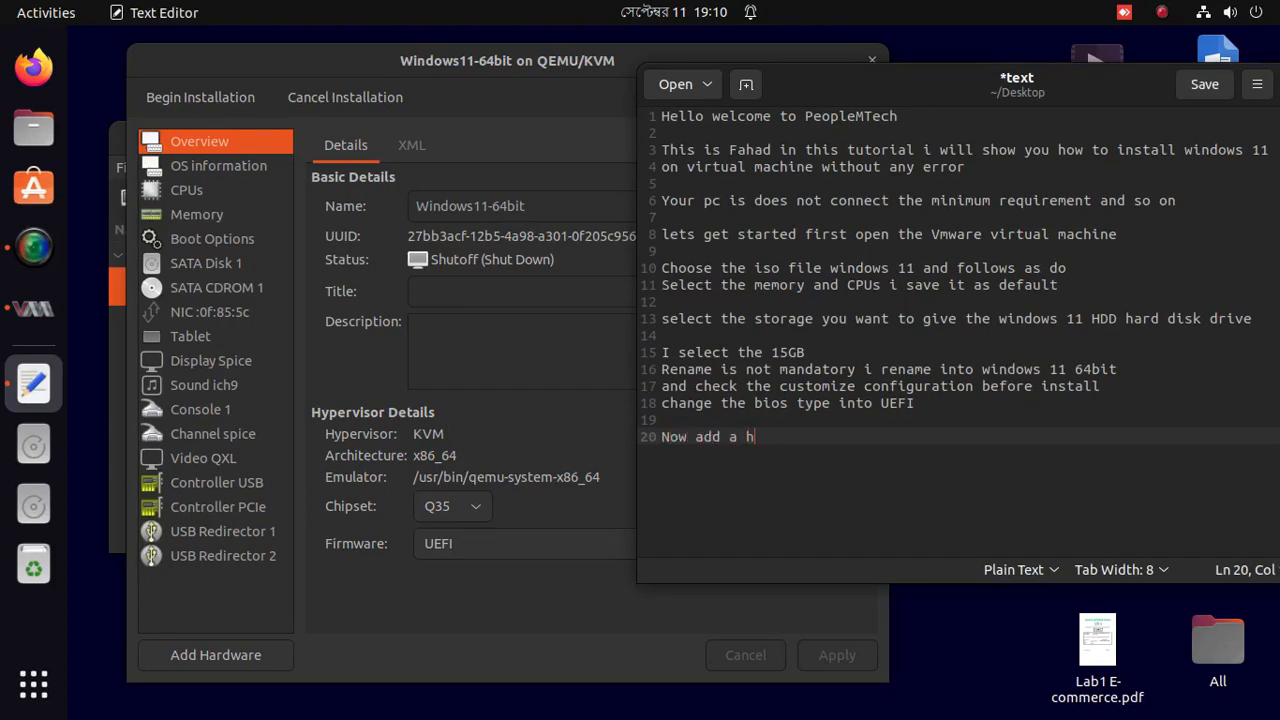
text(ard)
key(BackSpace)
key(BackSpace)
key(BackSpace)
key(BackSpace)
key(BackSpace)
key(BackSpace)
text(Hardware on the create)
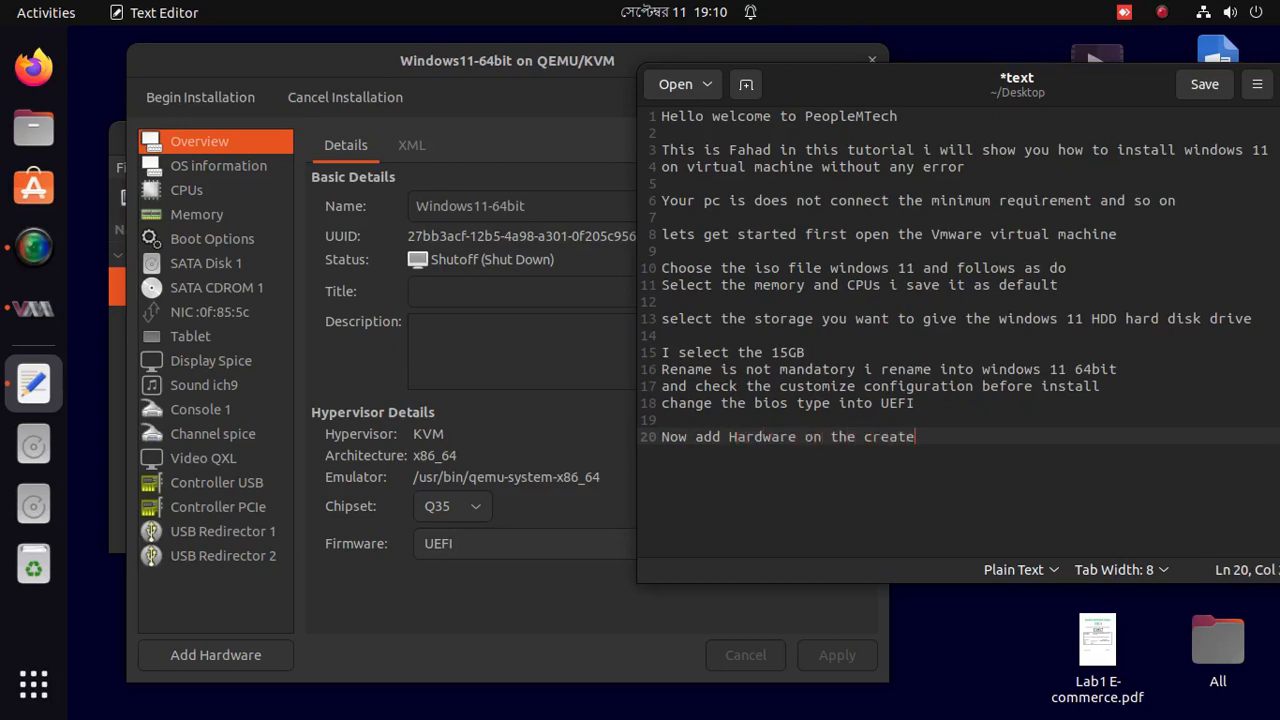
text(d machine)
Add line 21: 'go to Add Hardware and press the button'.
key(Return)
text(goi)
key(BackSpace)
text(to ad)
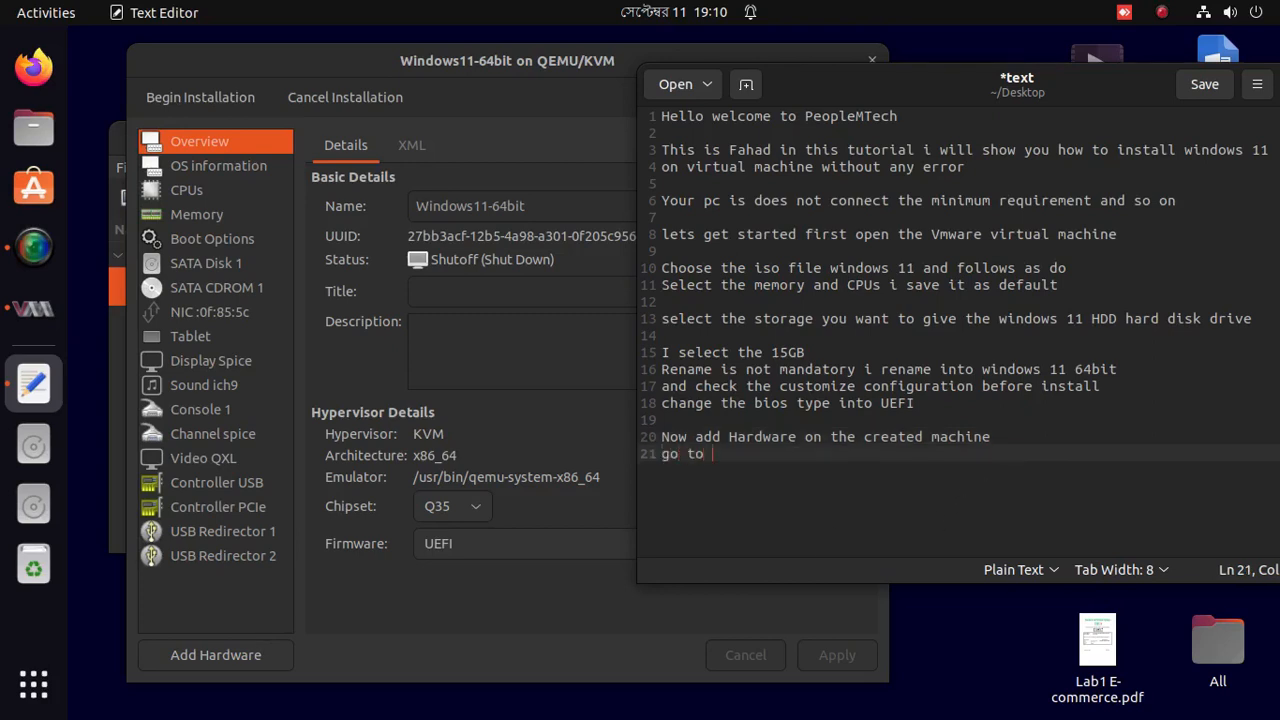
key(BackSpace)
key(BackSpace)
text(Add )
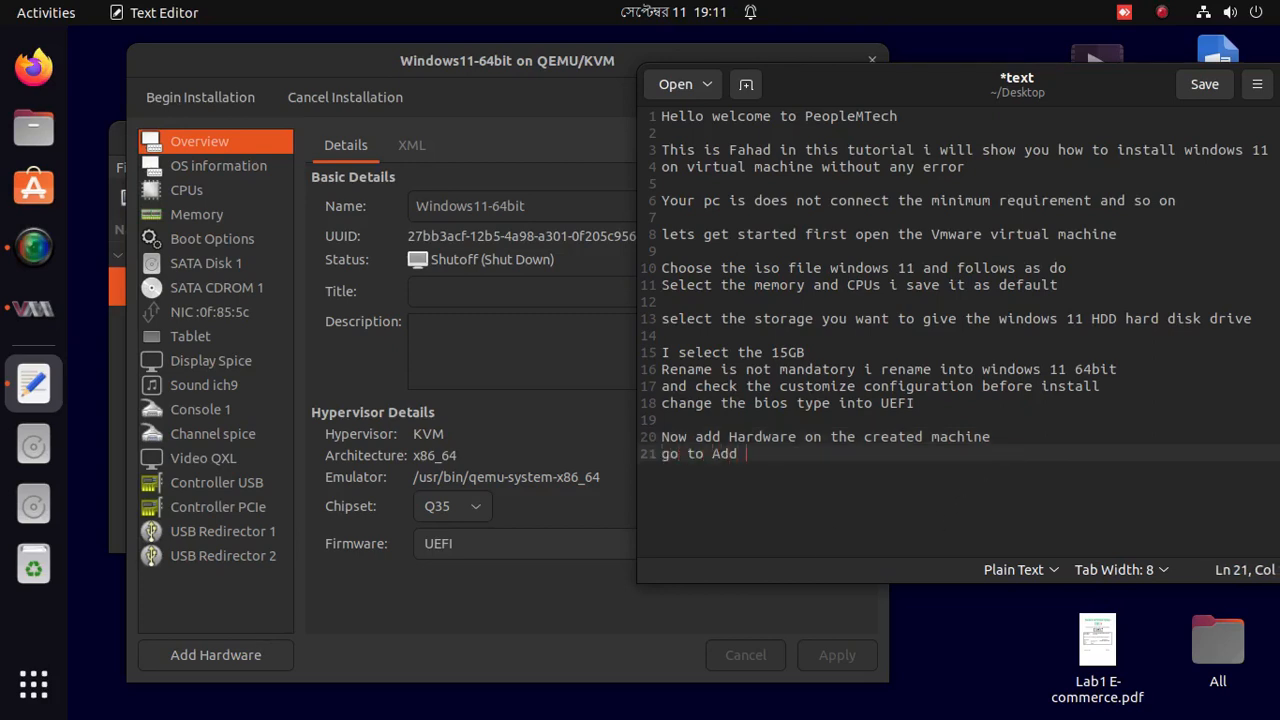
text(Hardware and press the button)
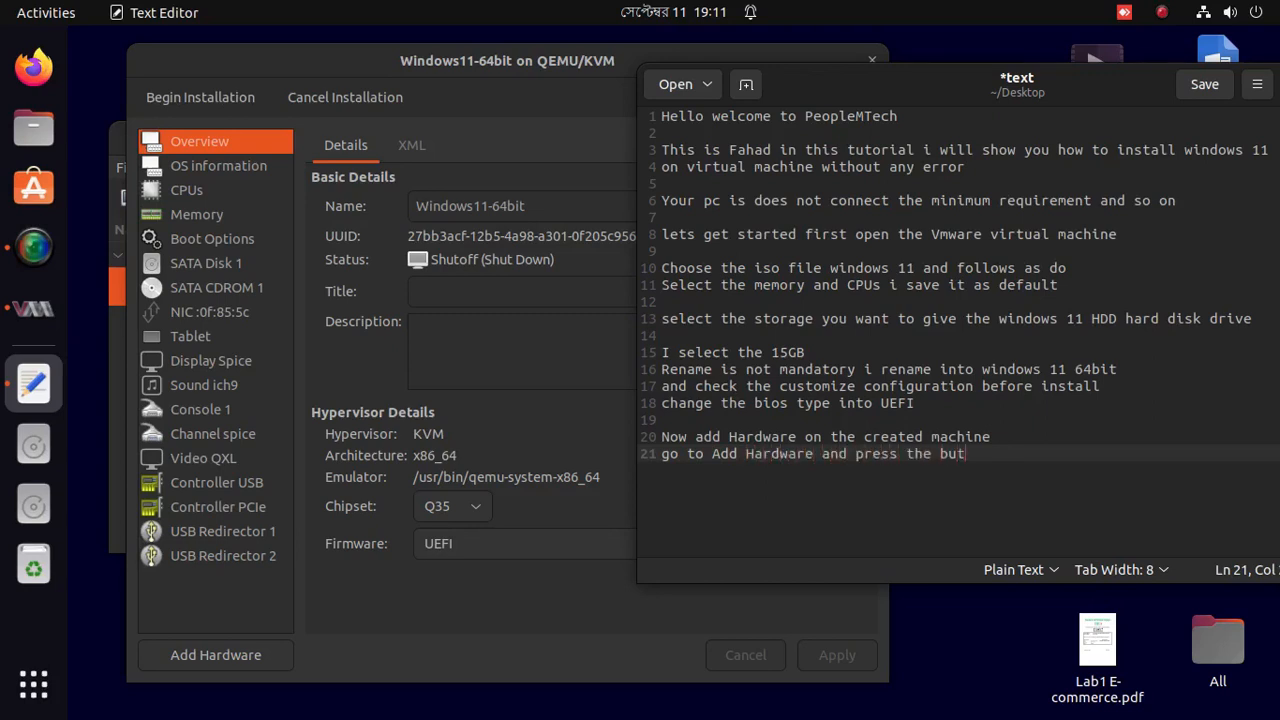
Open the Add New Virtual Hardware dialog and start line 23 with 'On the left corner'.
click(277, 651)
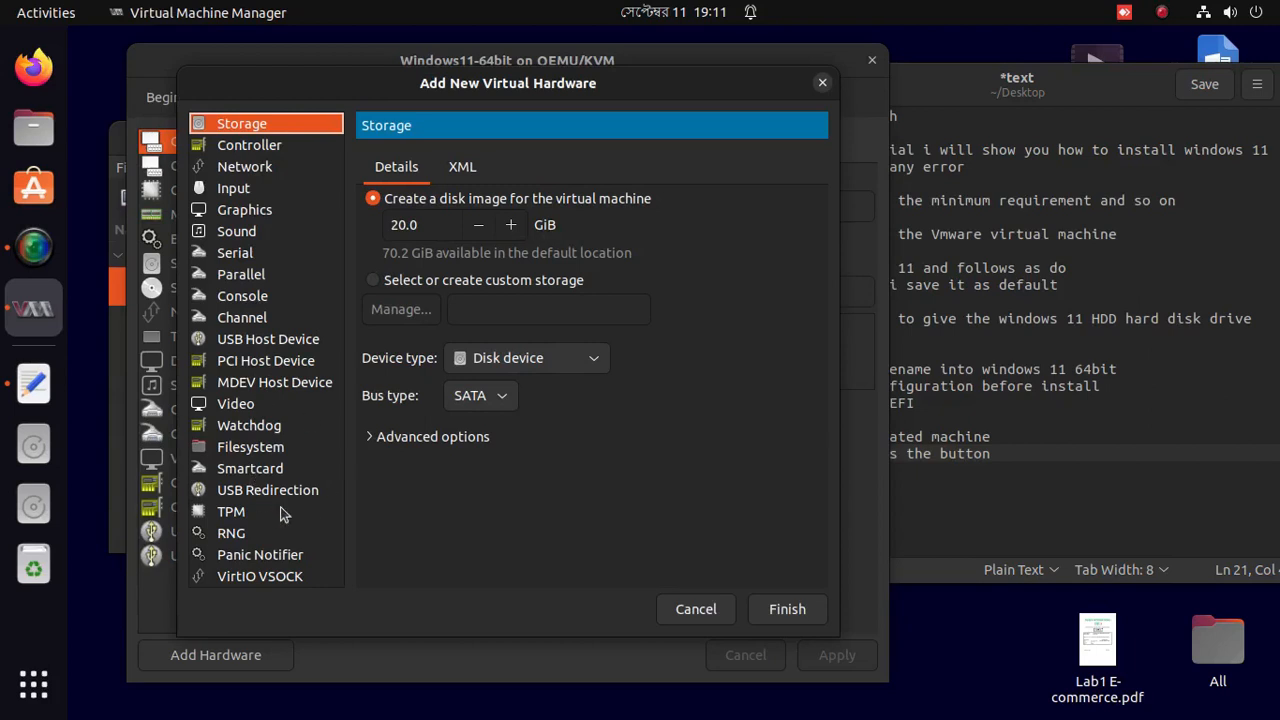
click(1128, 466)
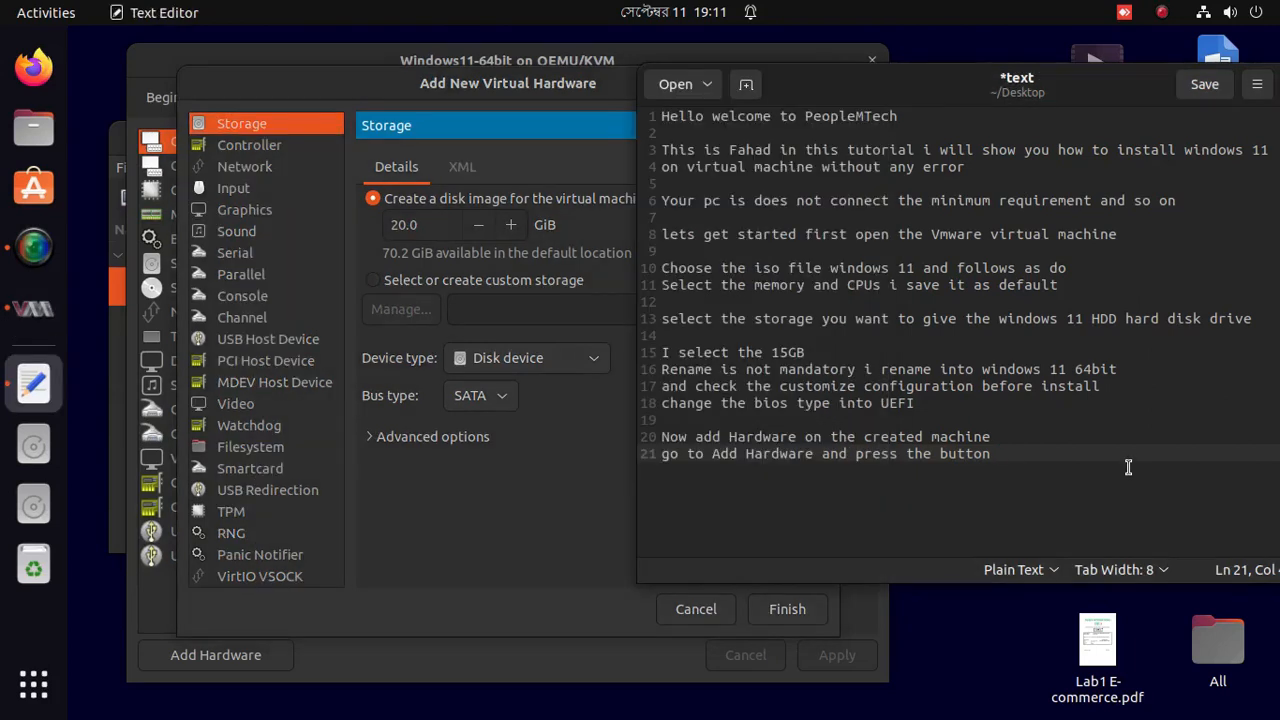
key(Return)
key(Return)
text(On thre lo)
key(BackSpace)
key(BackSpace)
key(BackSpace)
key(BackSpace)
key(BackSpace)
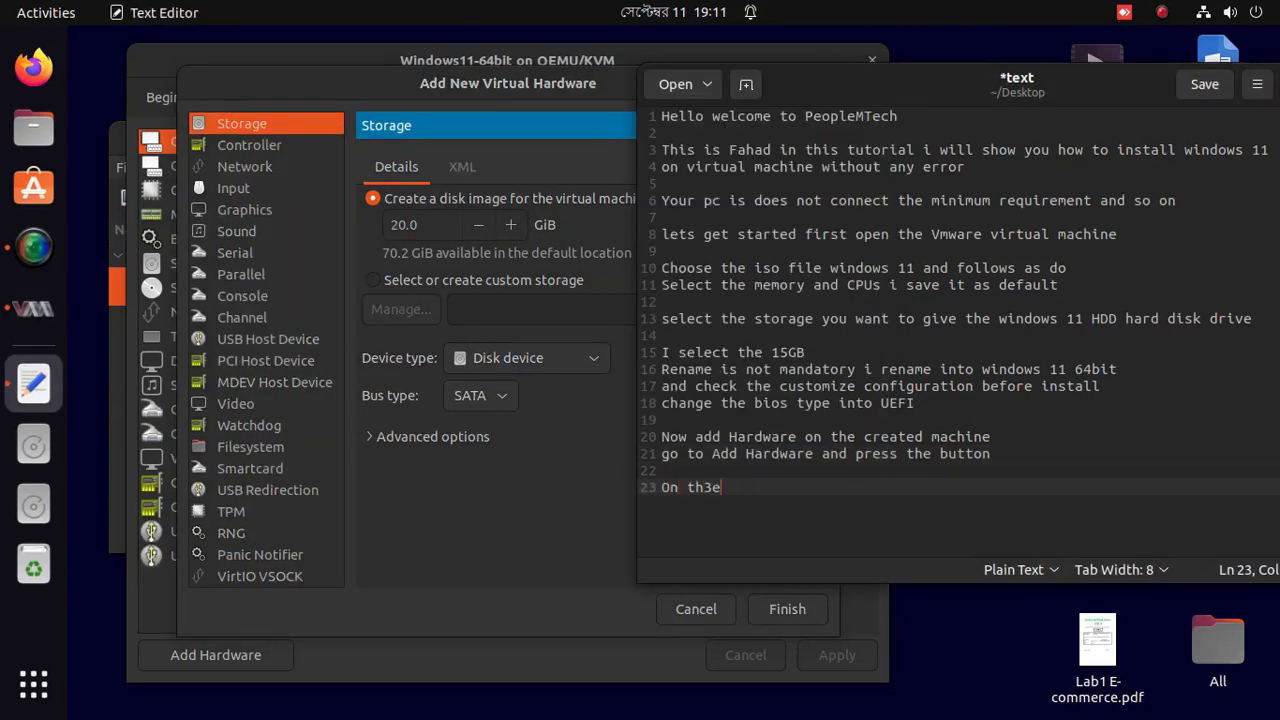
text(e left corner)
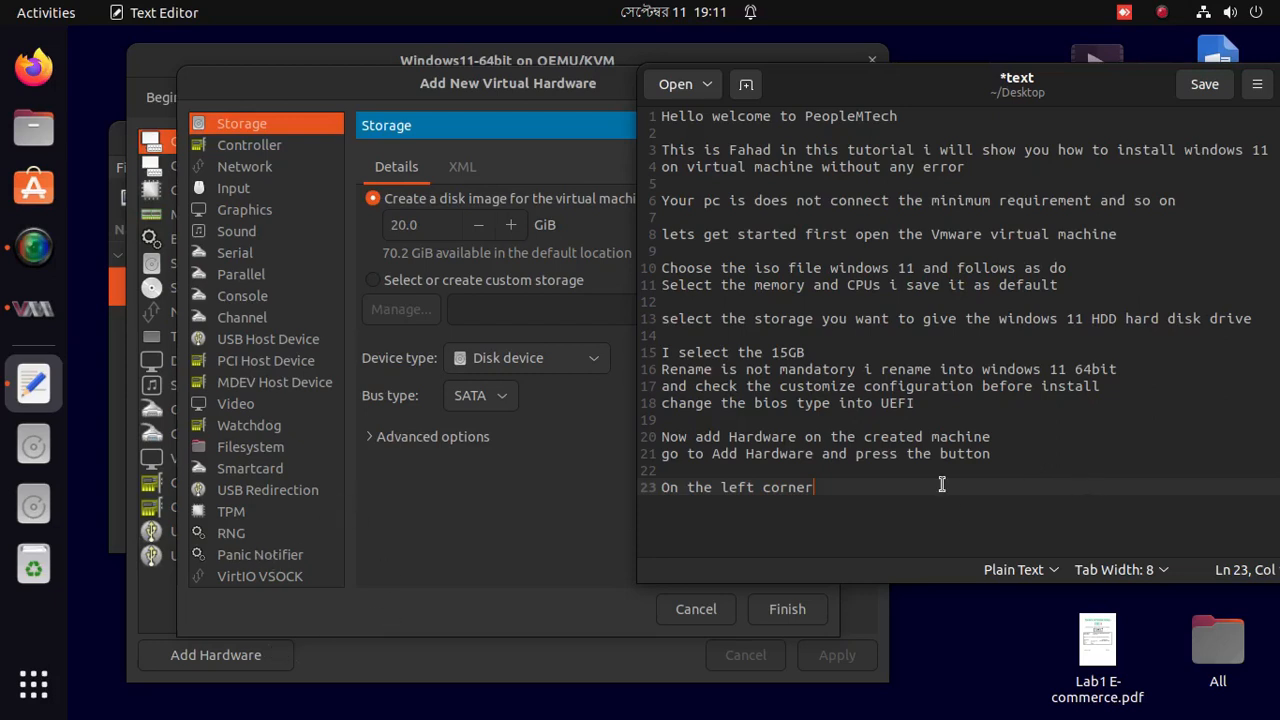
Finish line 23 with 'you can see the TPM' and go back to the hardware dialog.
text(yu ca)
key(BackSpace)
key(BackSpace)
key(BackSpace)
key(BackSpace)
text(ou can see)
text( the p)
key(BackSpace)
text(TPM)
key(alt+Tab)
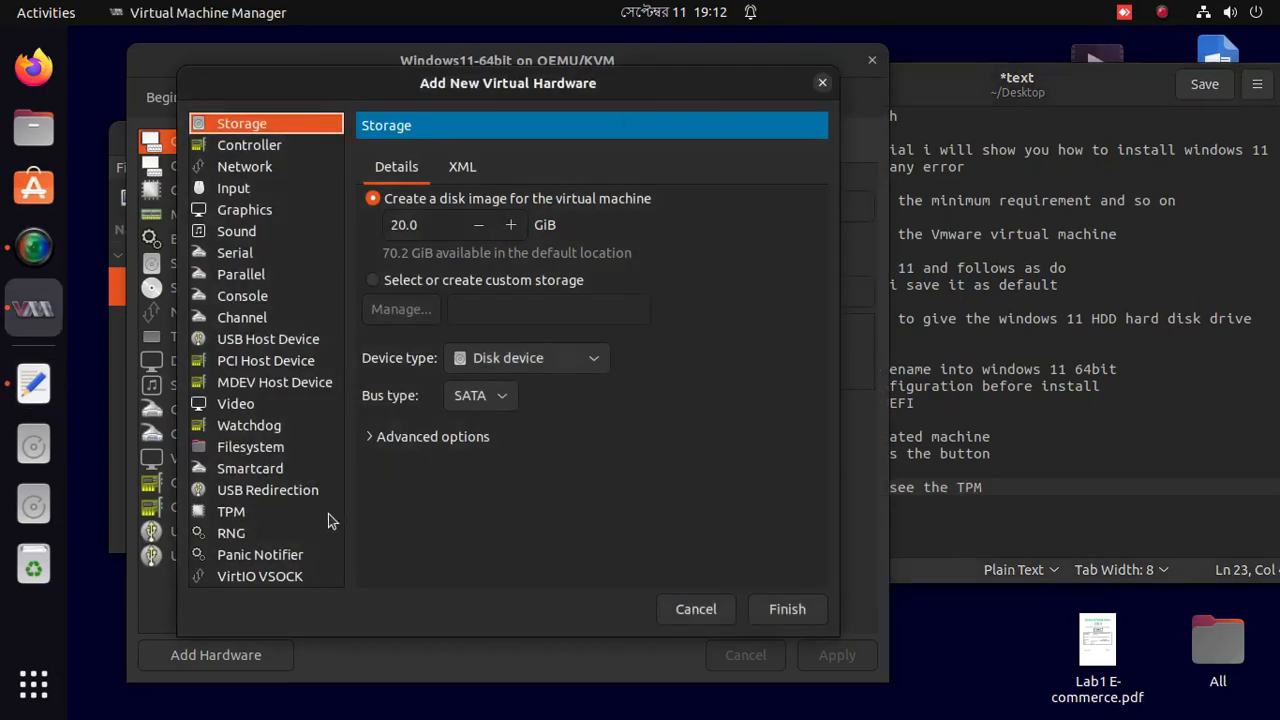
Select TPM and set Advanced options to model Hypervisor default, version 2.0.
click(228, 512)
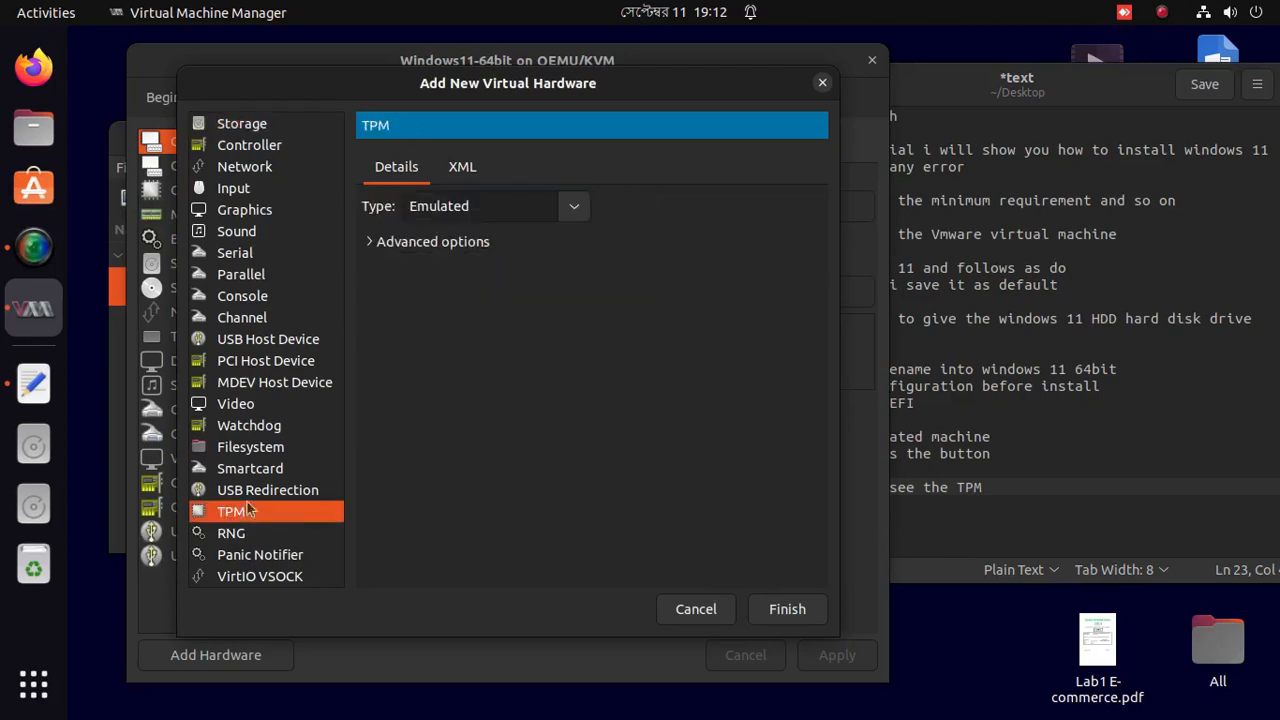
click(447, 245)
click(592, 274)
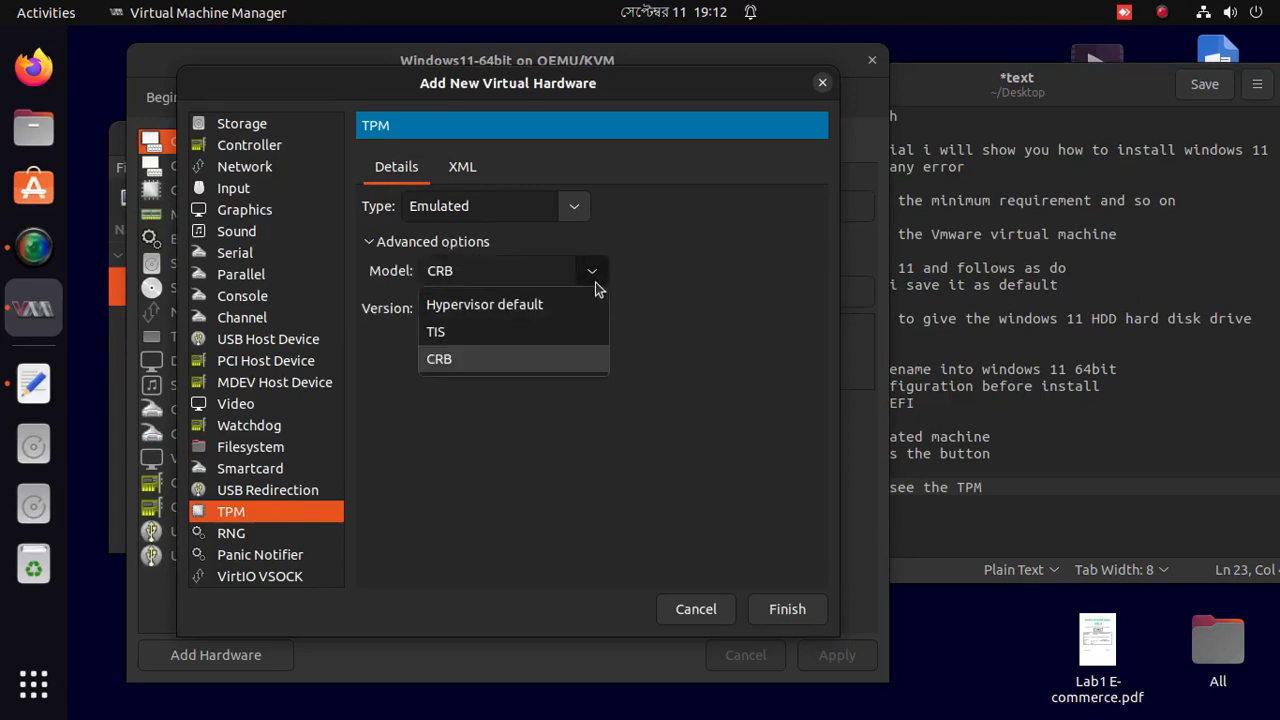
click(555, 303)
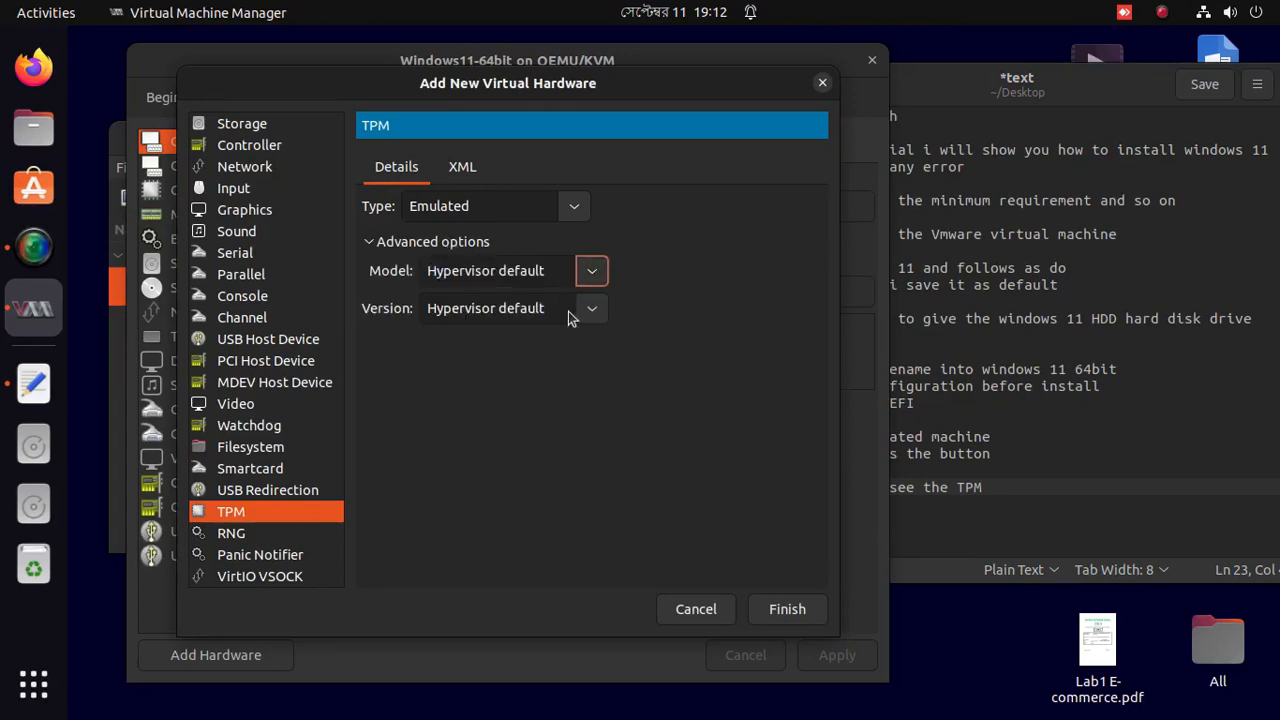
click(575, 312)
click(483, 366)
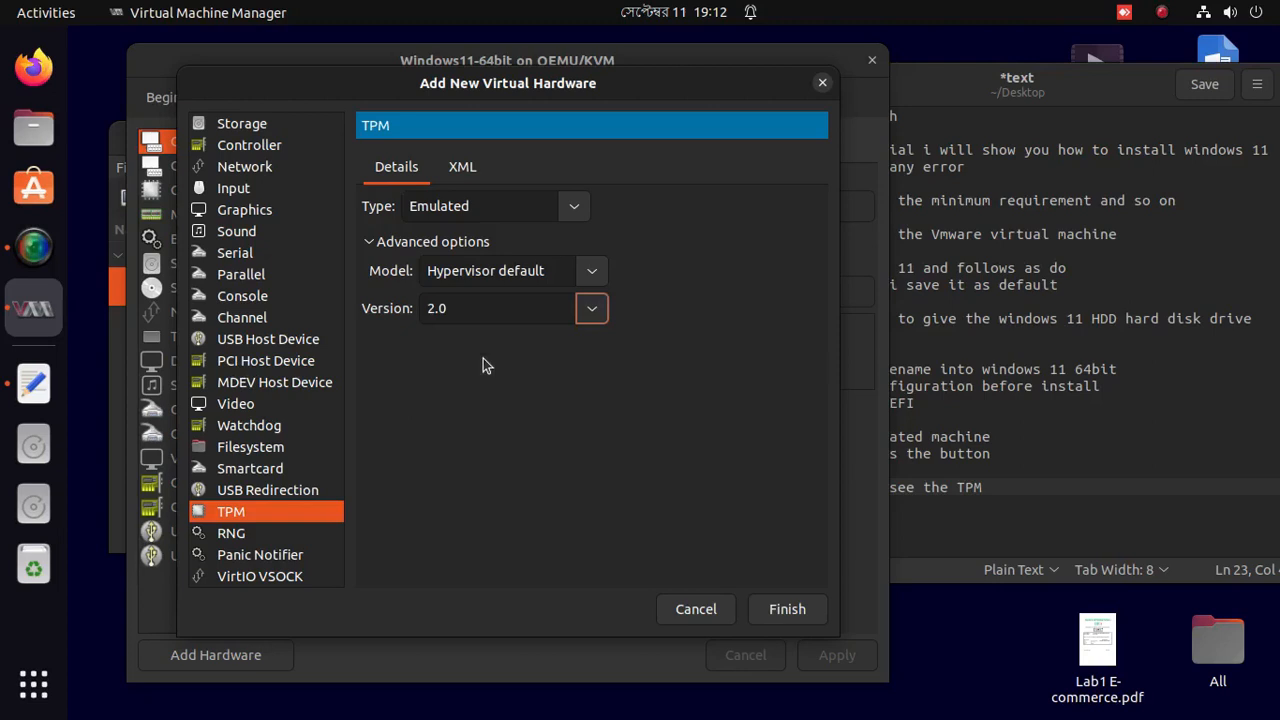
click(1074, 495)
Note on line 24: 'Select Model Hypervisor default and version 2.0 type emaluated'.
key(Return)
text(Se)
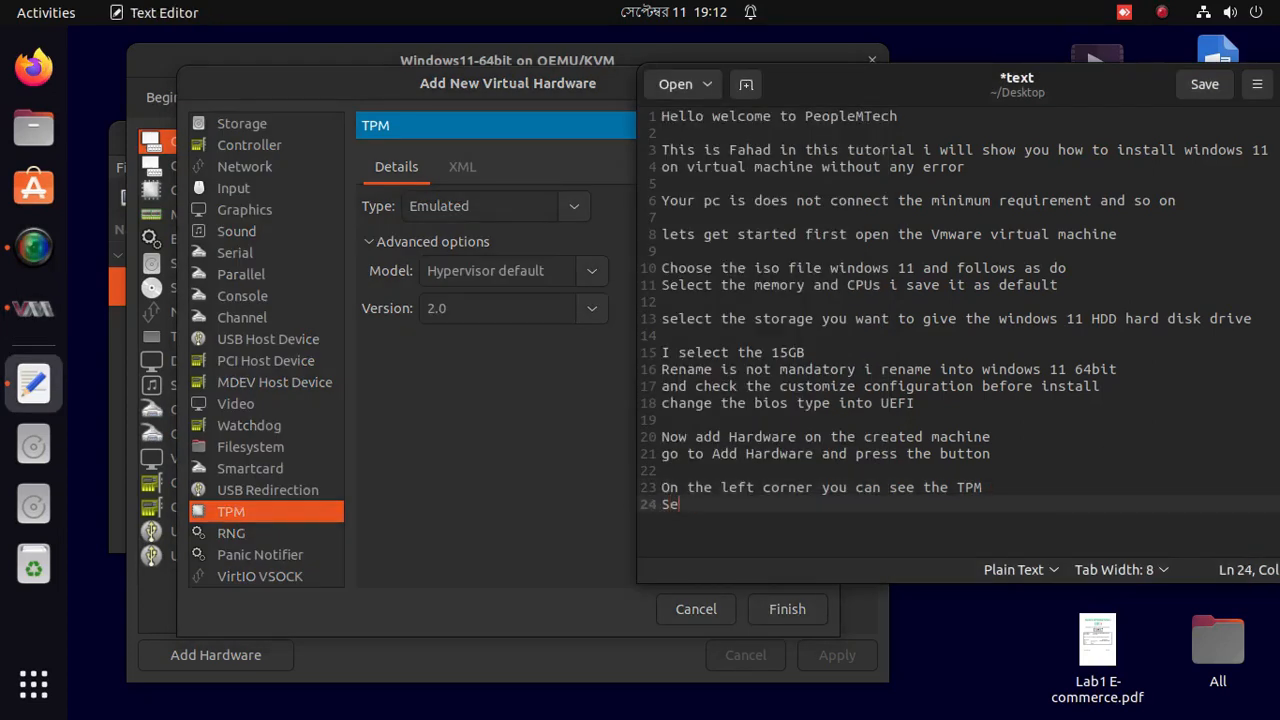
text(lect Mopd)
key(BackSpace)
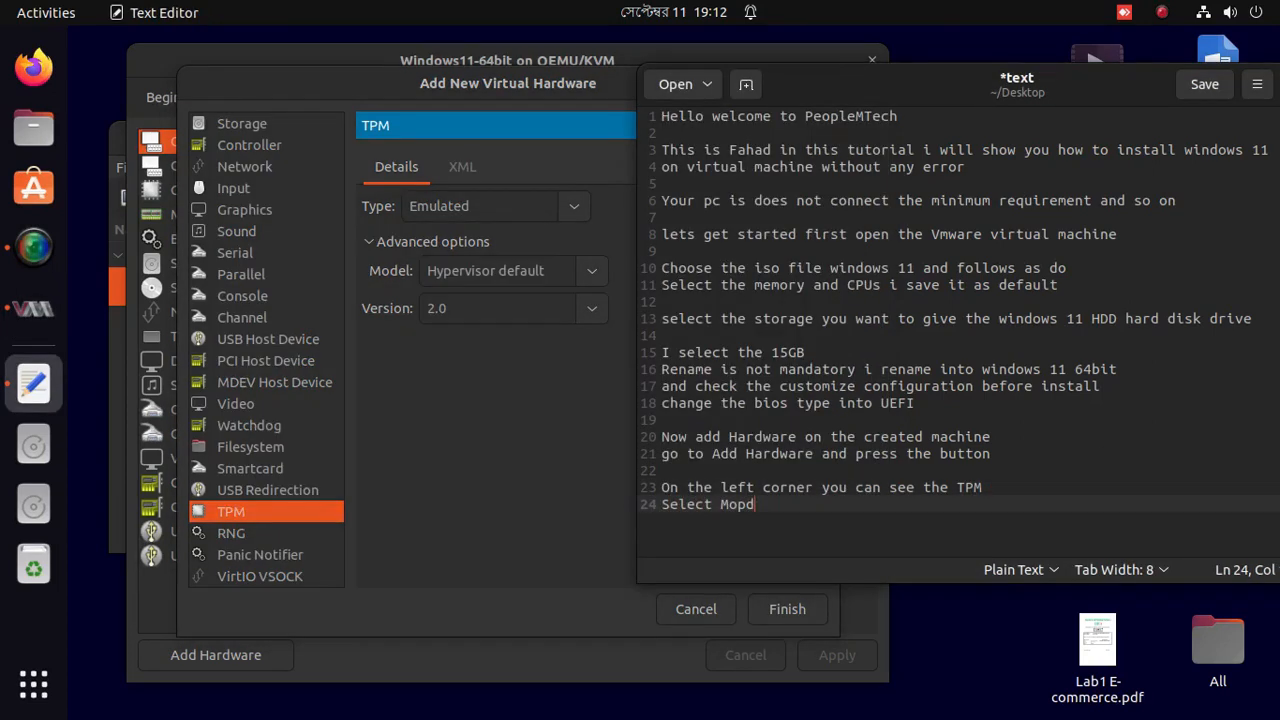
key(BackSpace)
text(del Hypervisor de)
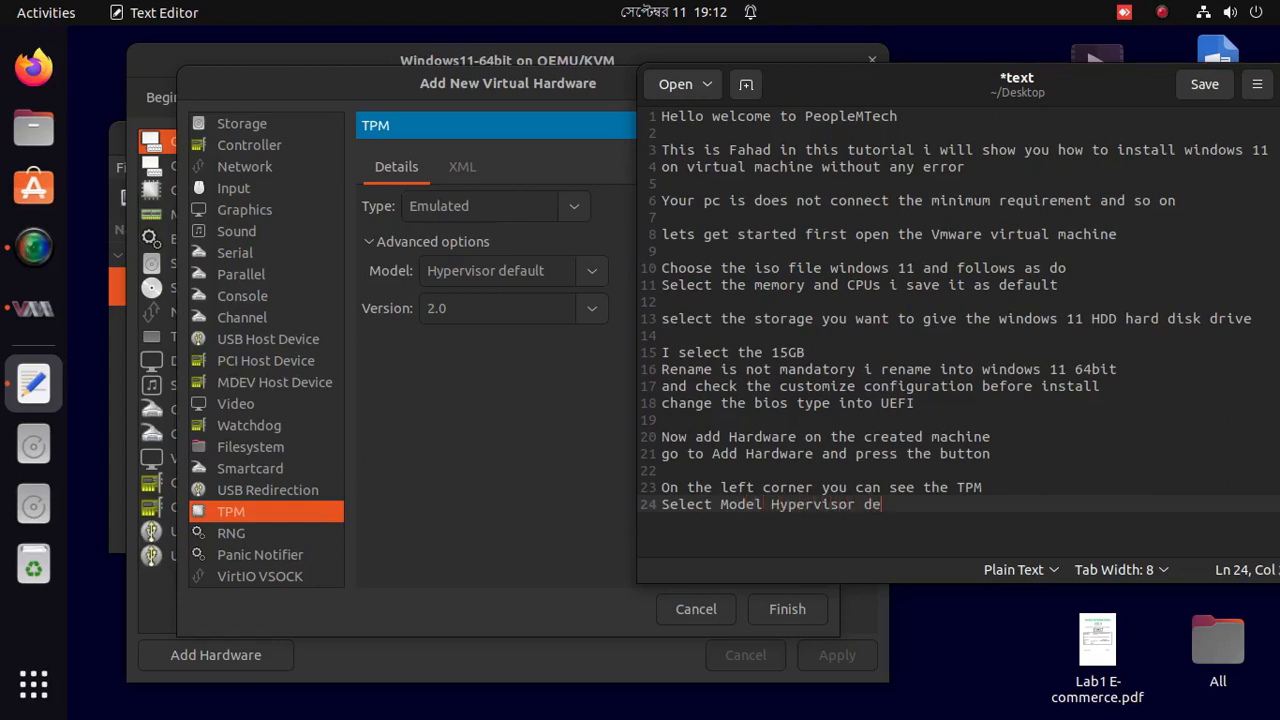
text(fault and version 2.0)
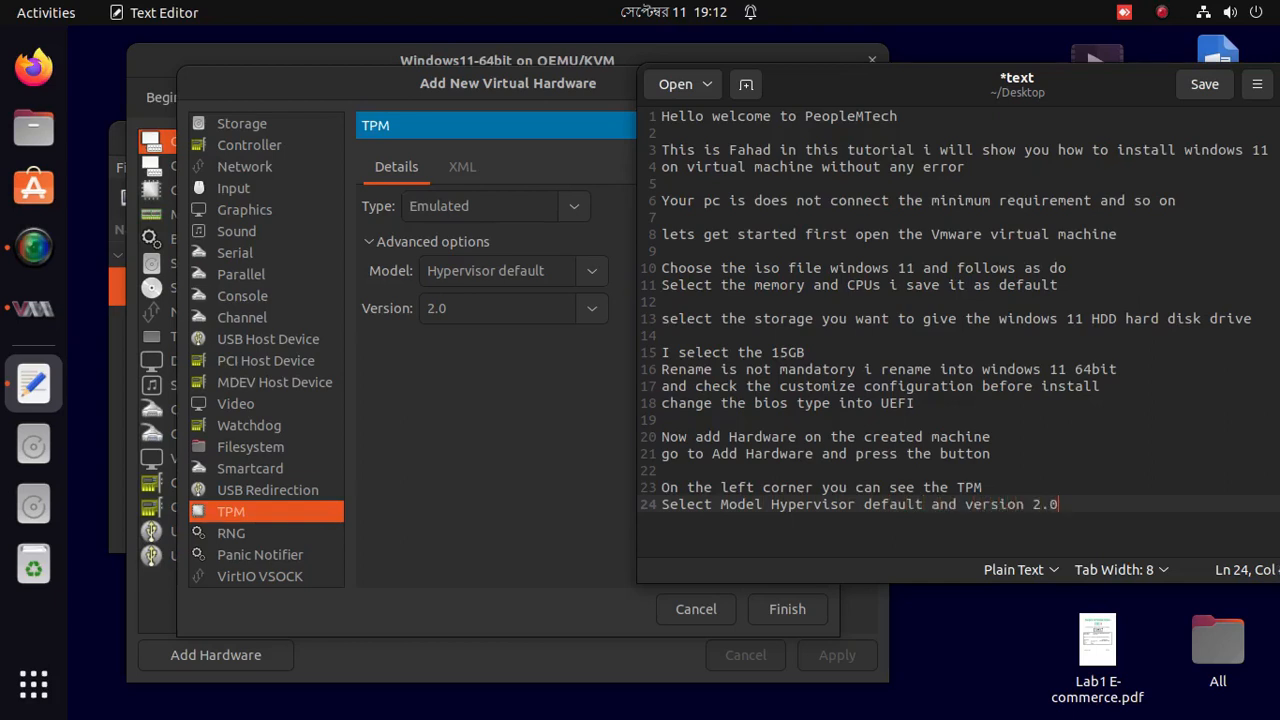
text( y)
key(BackSpace)
text(type emaluateed)
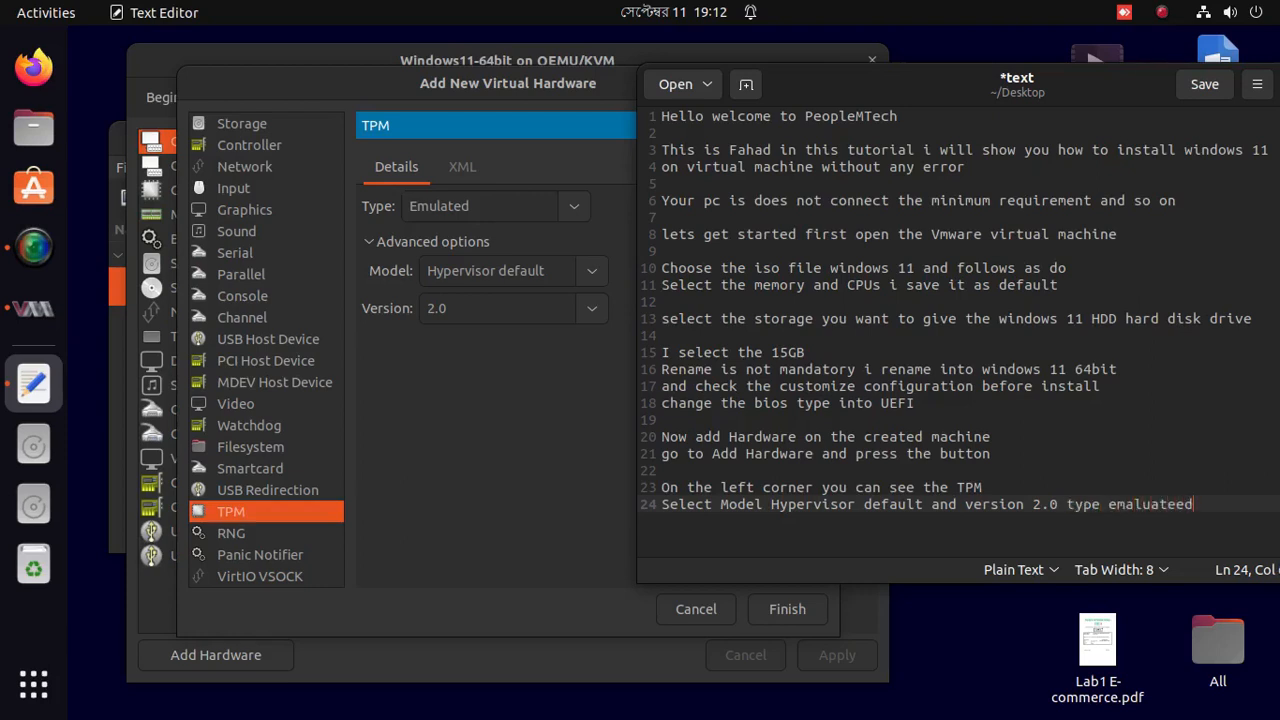
key(BackSpace)
key(BackSpace)
text(d)
click(550, 430)
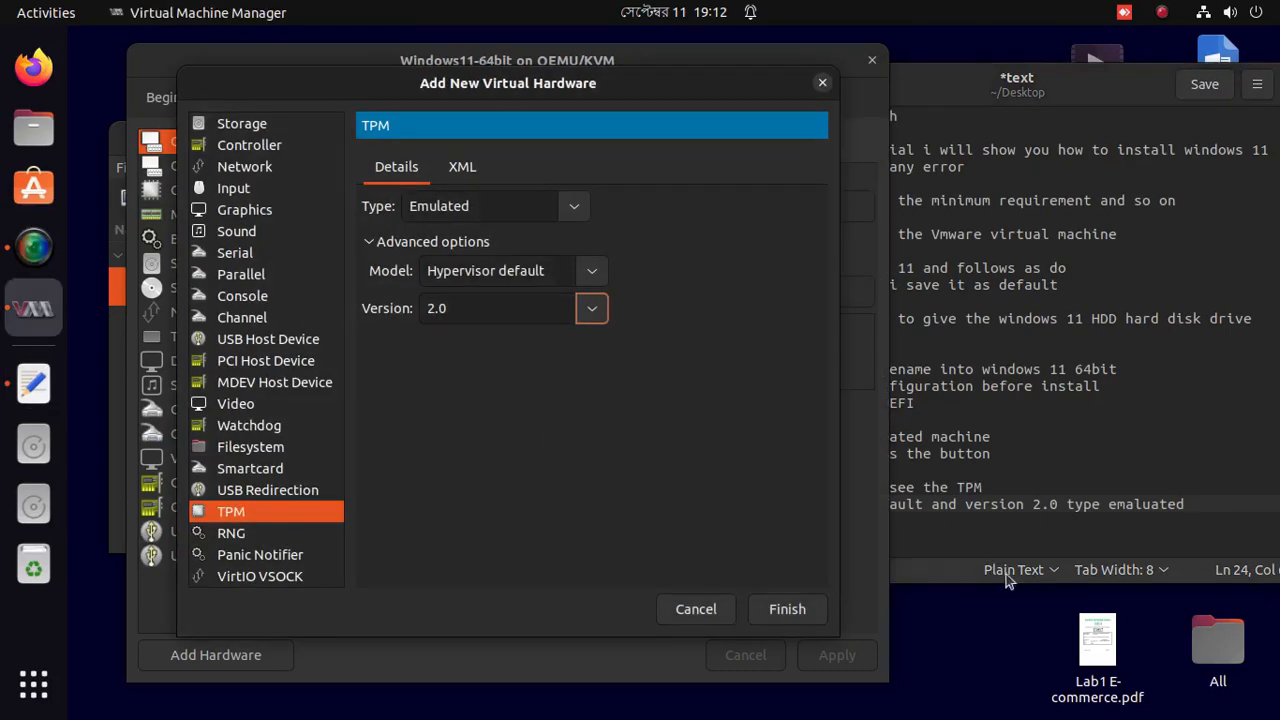
Finish adding the TPM and note 'Hardware added successfully now as top of the corner Begin Installation'.
click(786, 609)
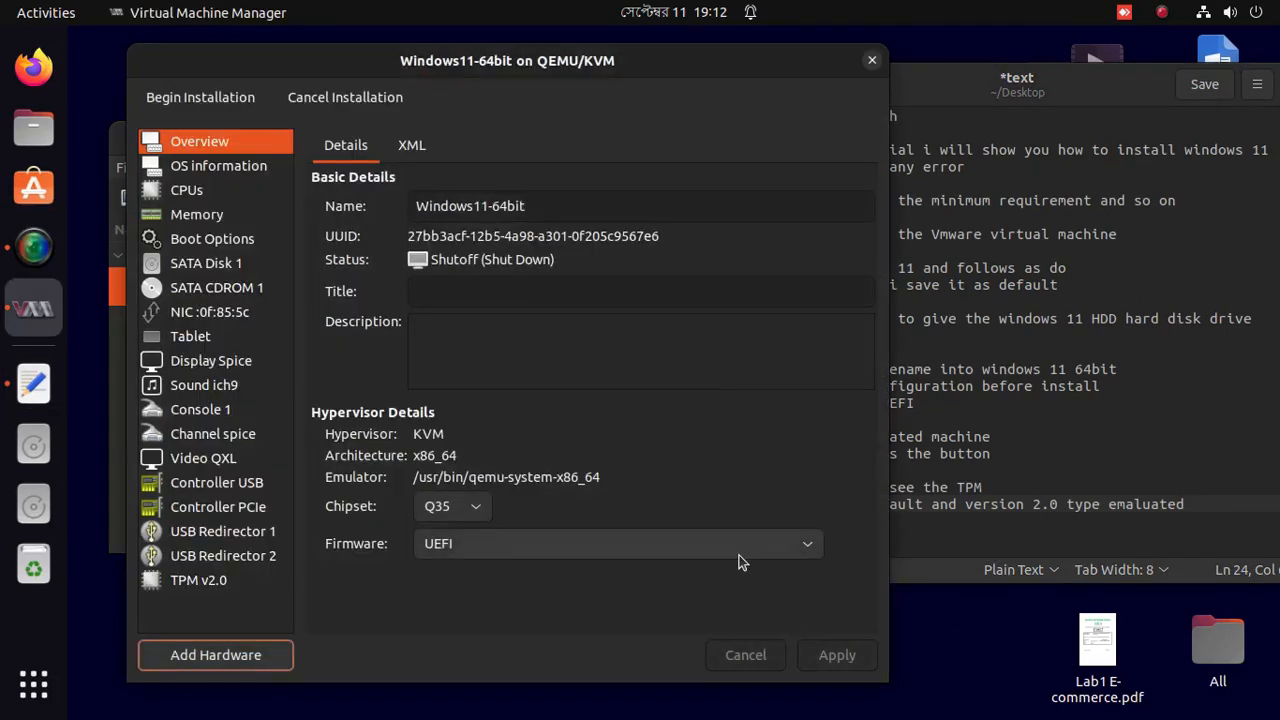
click(1088, 544)
key(Return)
key(Return)
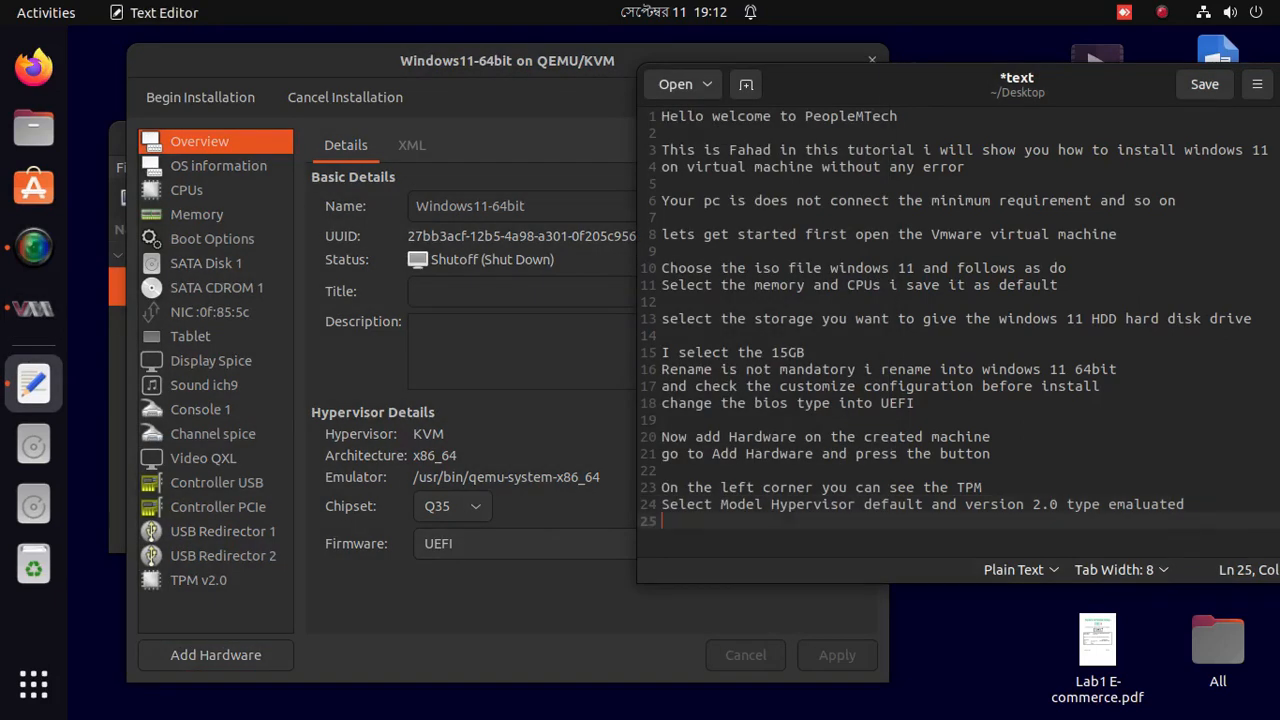
text(Hardware added successfully now as top of)
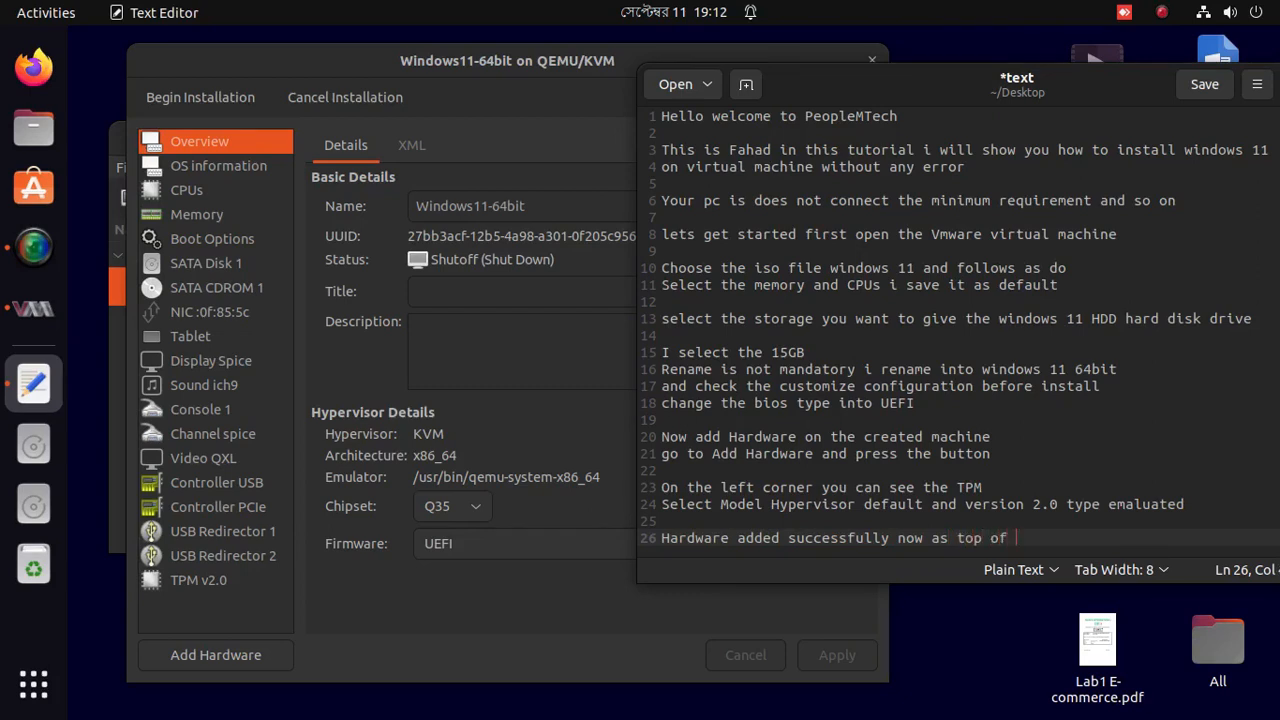
text(the corner Begin )
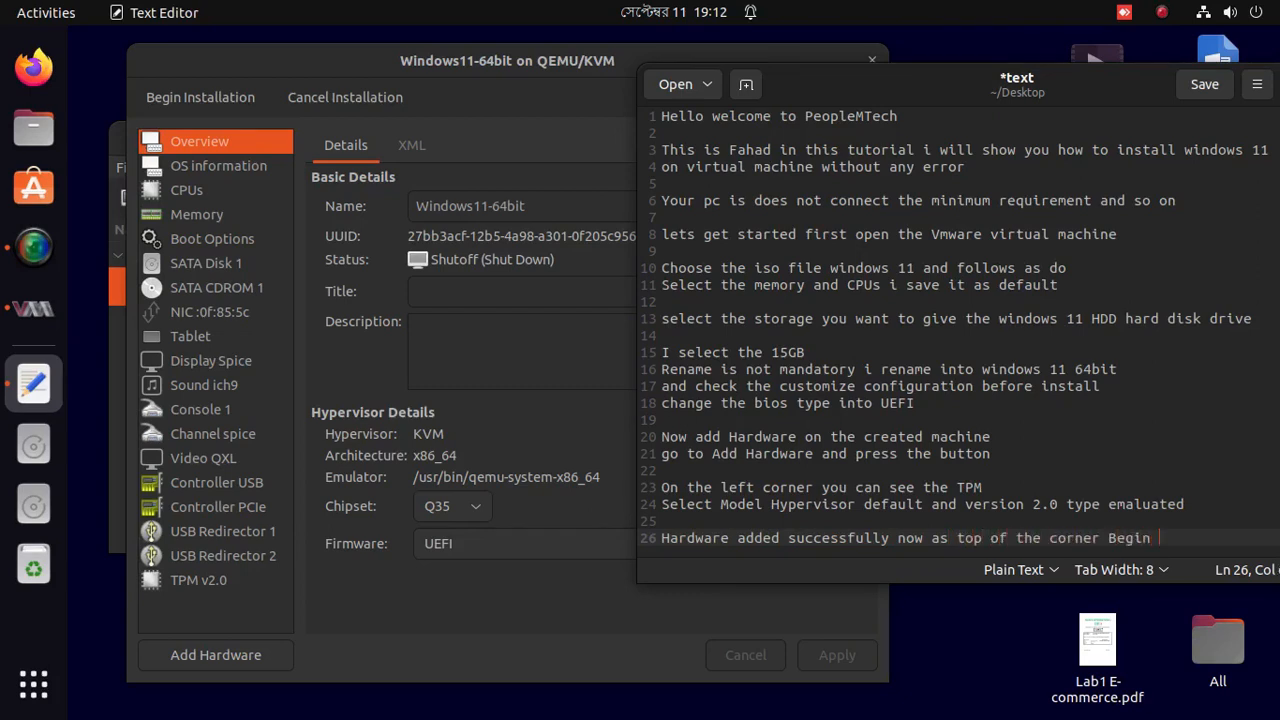
text(Installationg)
drag(983, 84, 912, 84)
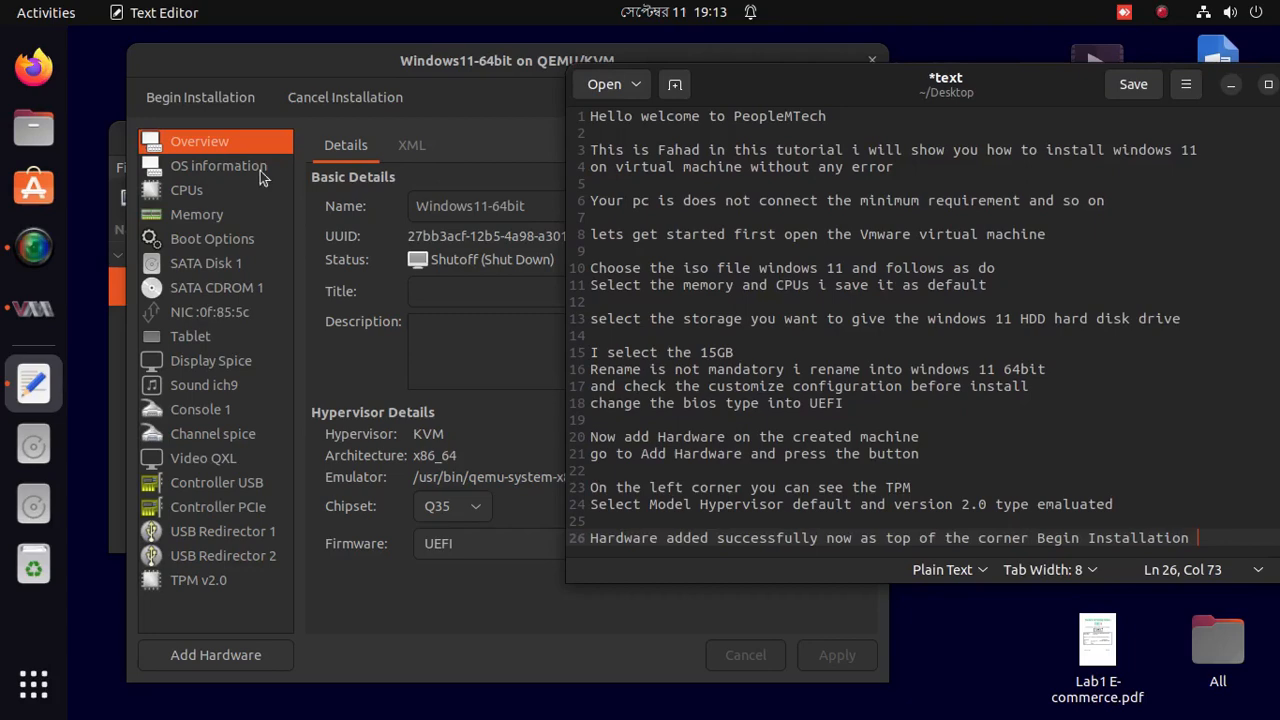
Begin Installation, boot the VM from the install DVD with a keypress, and go fullscreen.
click(214, 105)
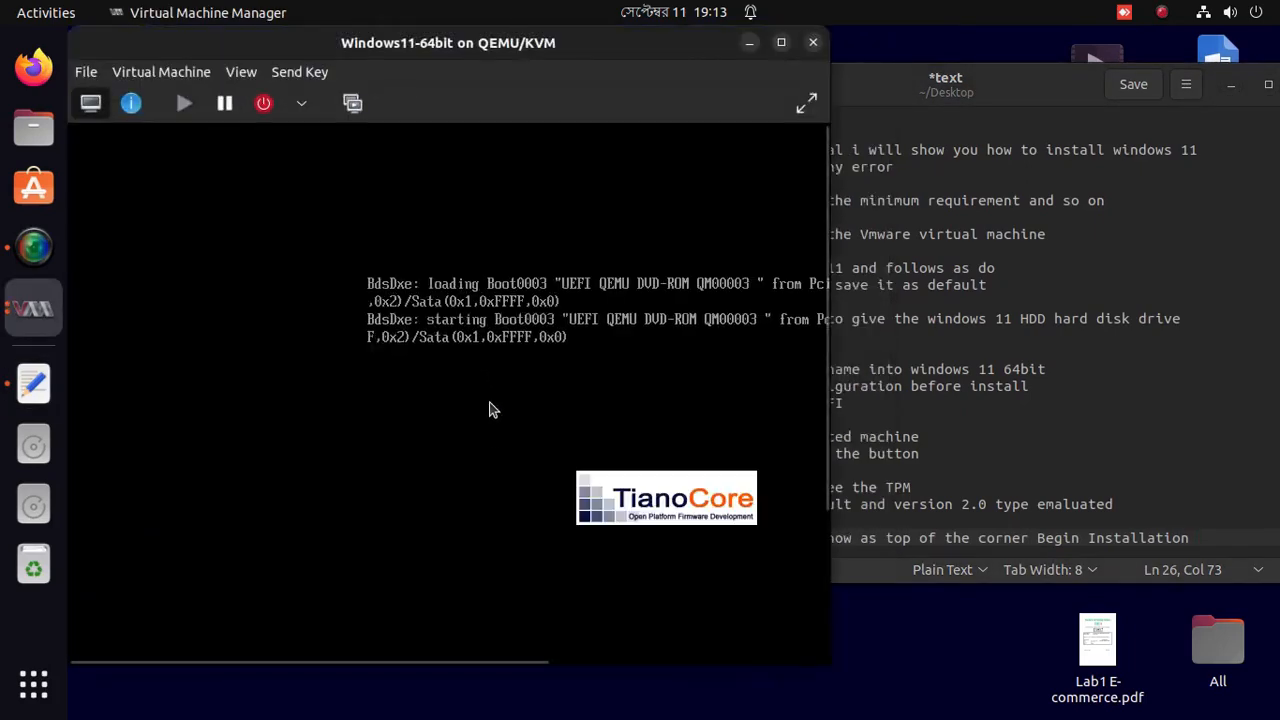
click(511, 430)
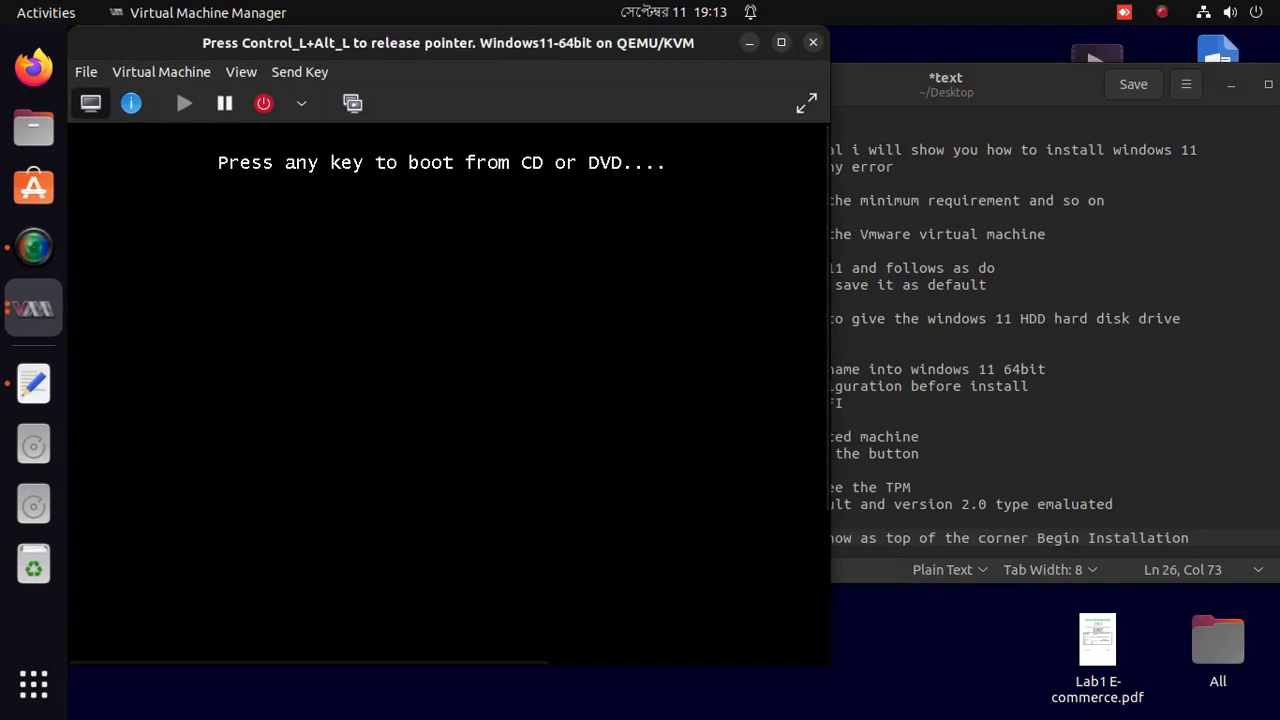
key(Return)
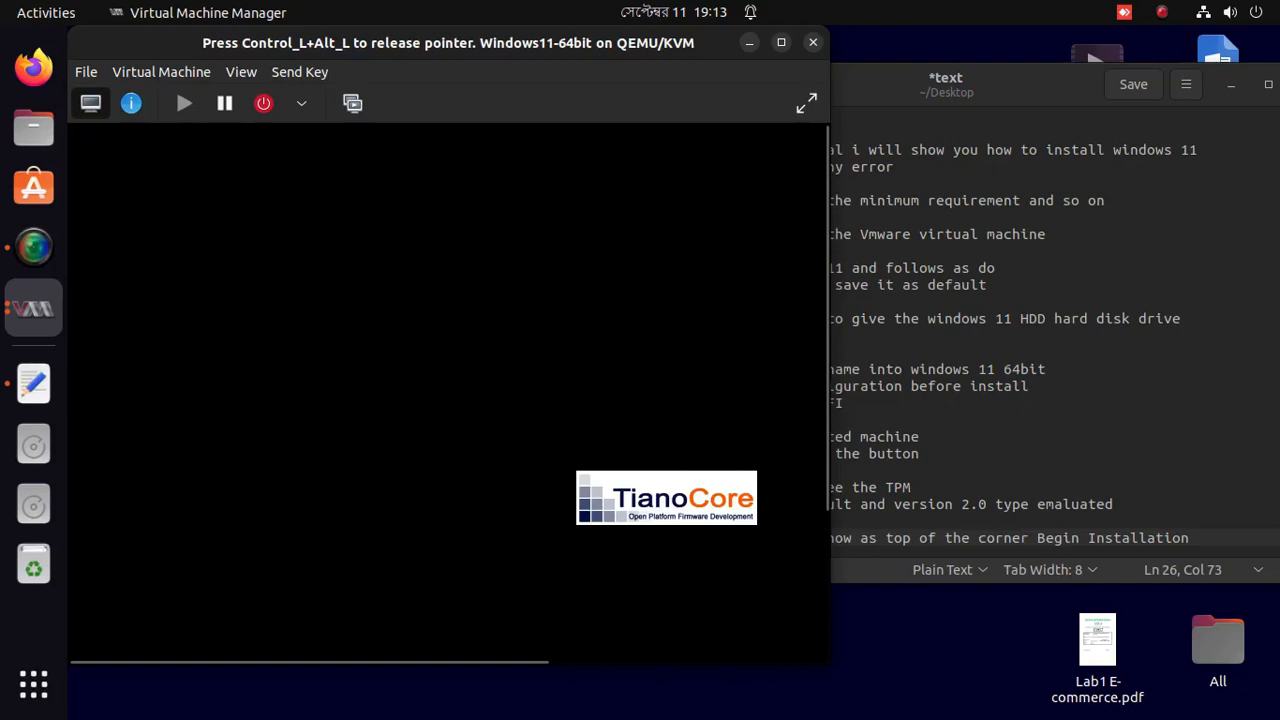
key(ctrl+alt)
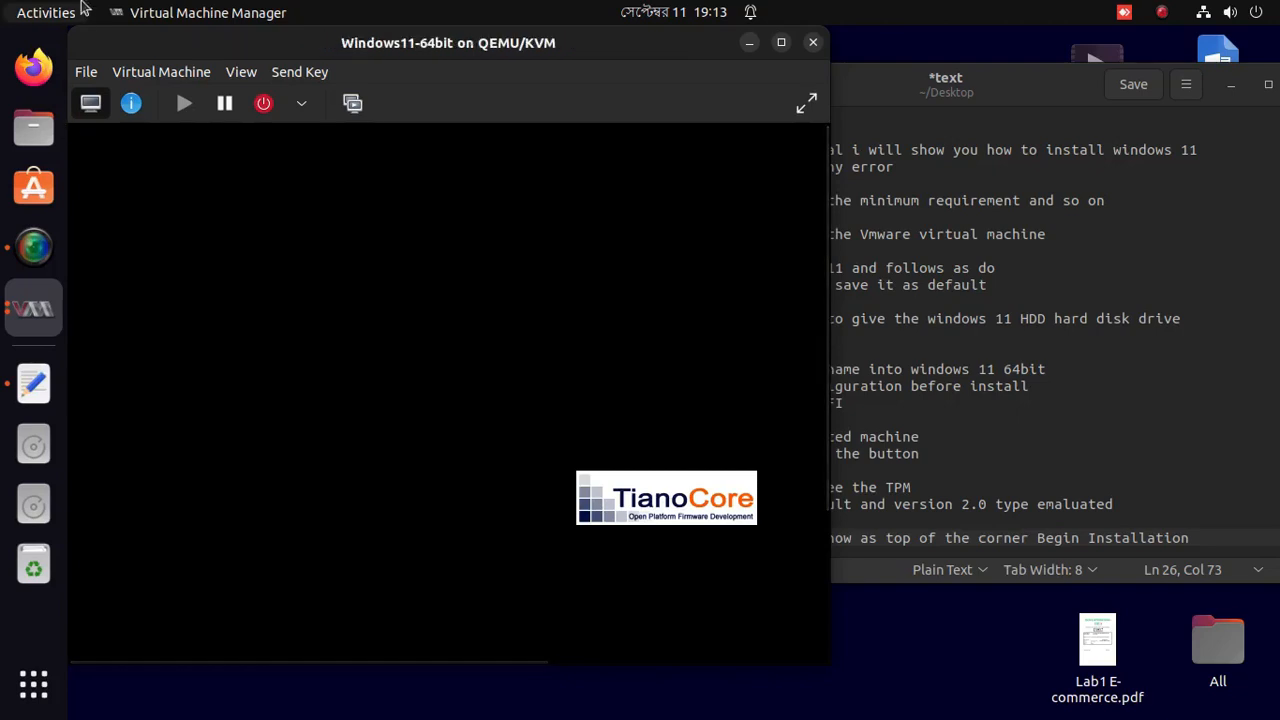
click(807, 103)
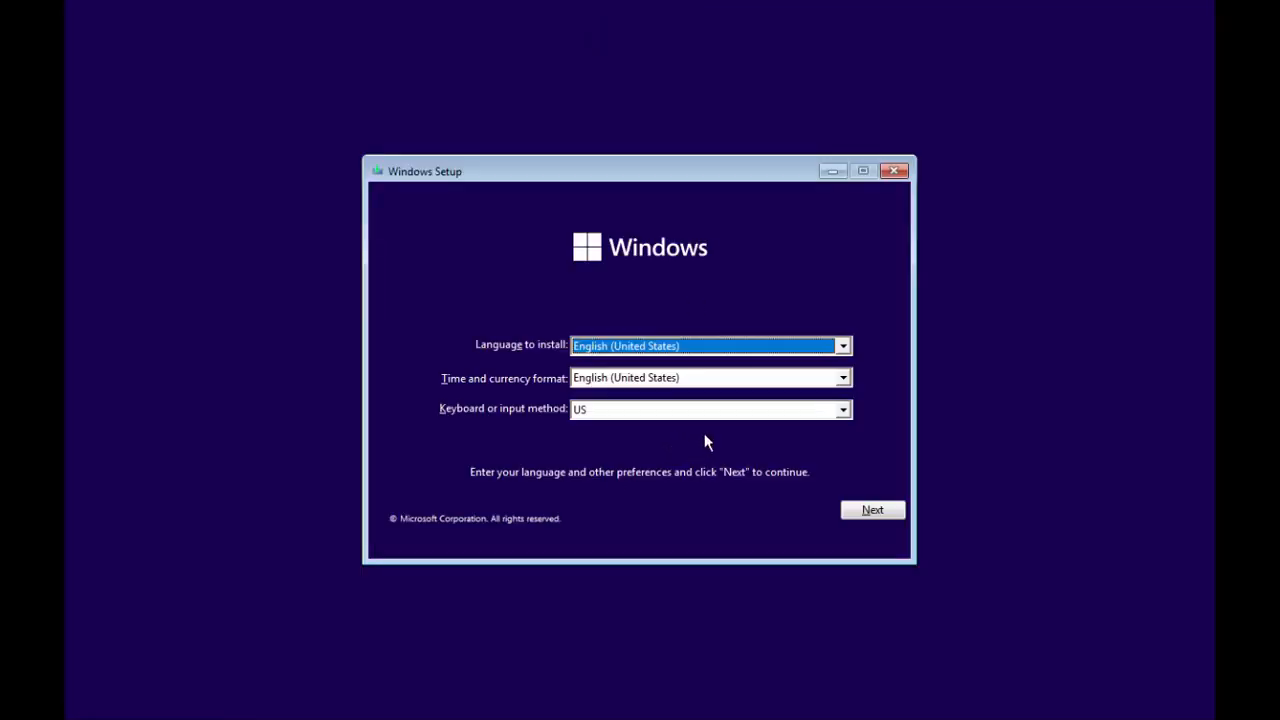
Start Windows Setup without a product key and choose Windows 11 Pro.
click(888, 516)
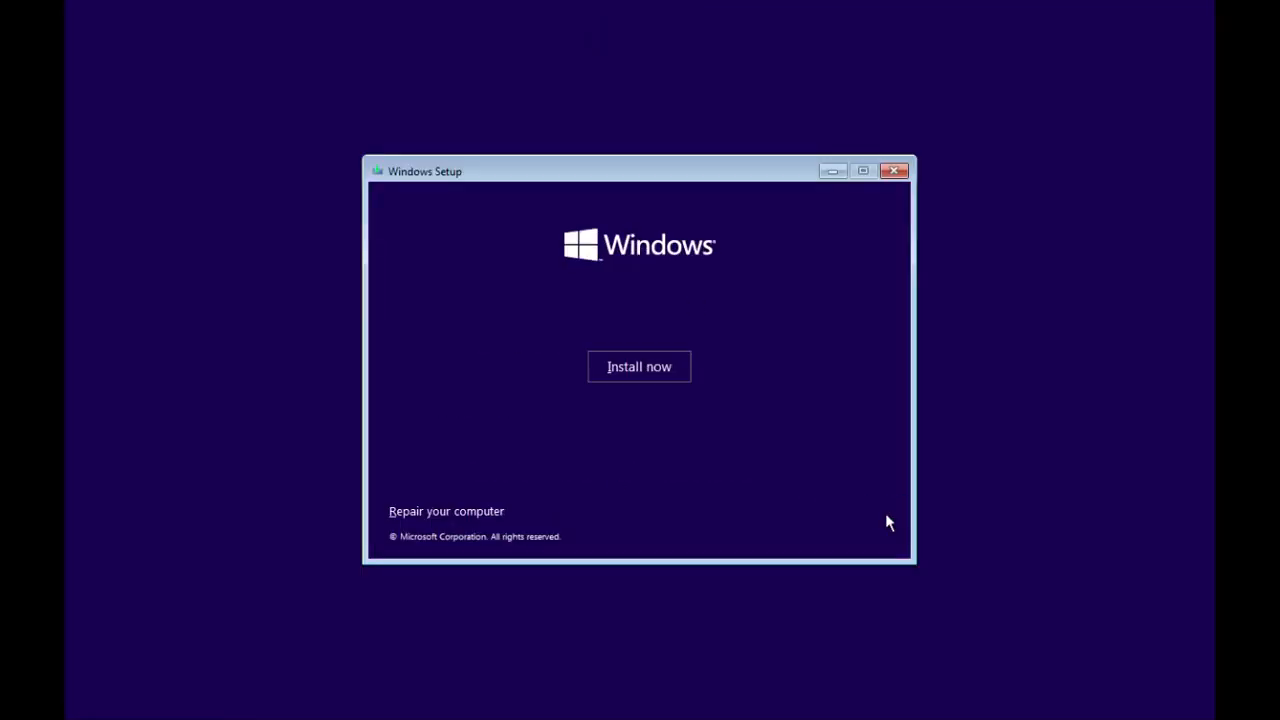
click(650, 366)
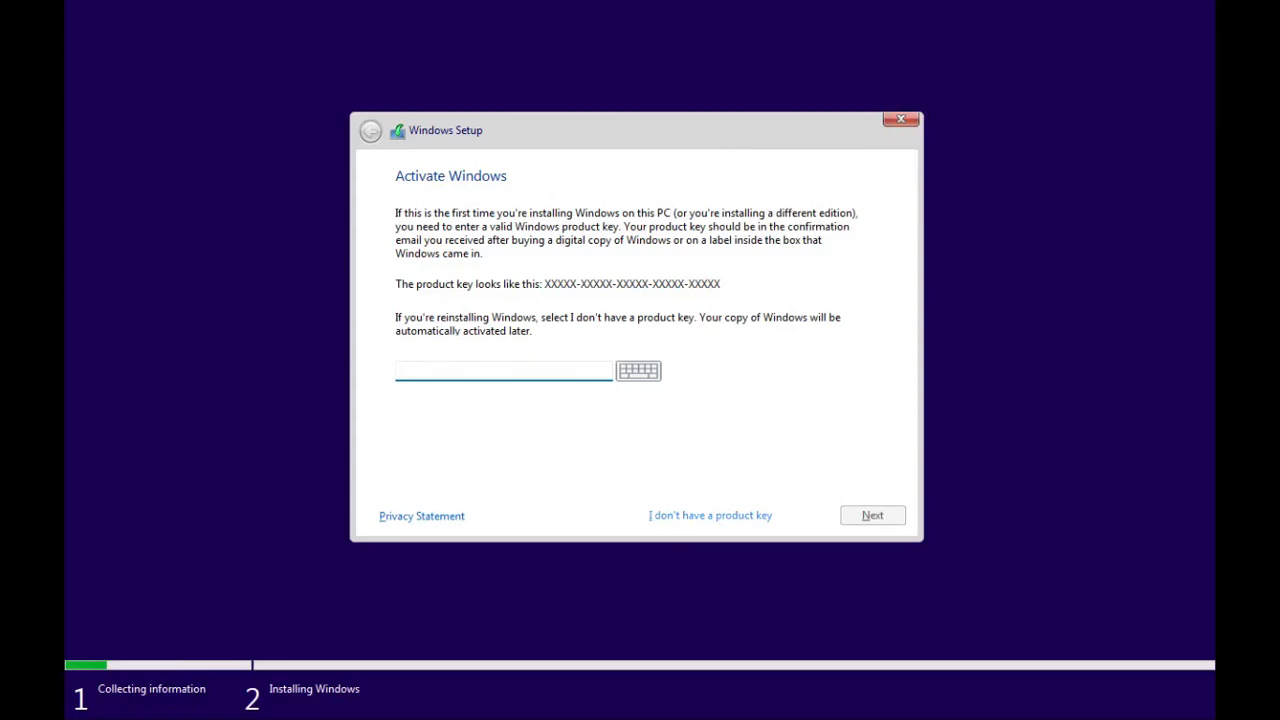
click(697, 515)
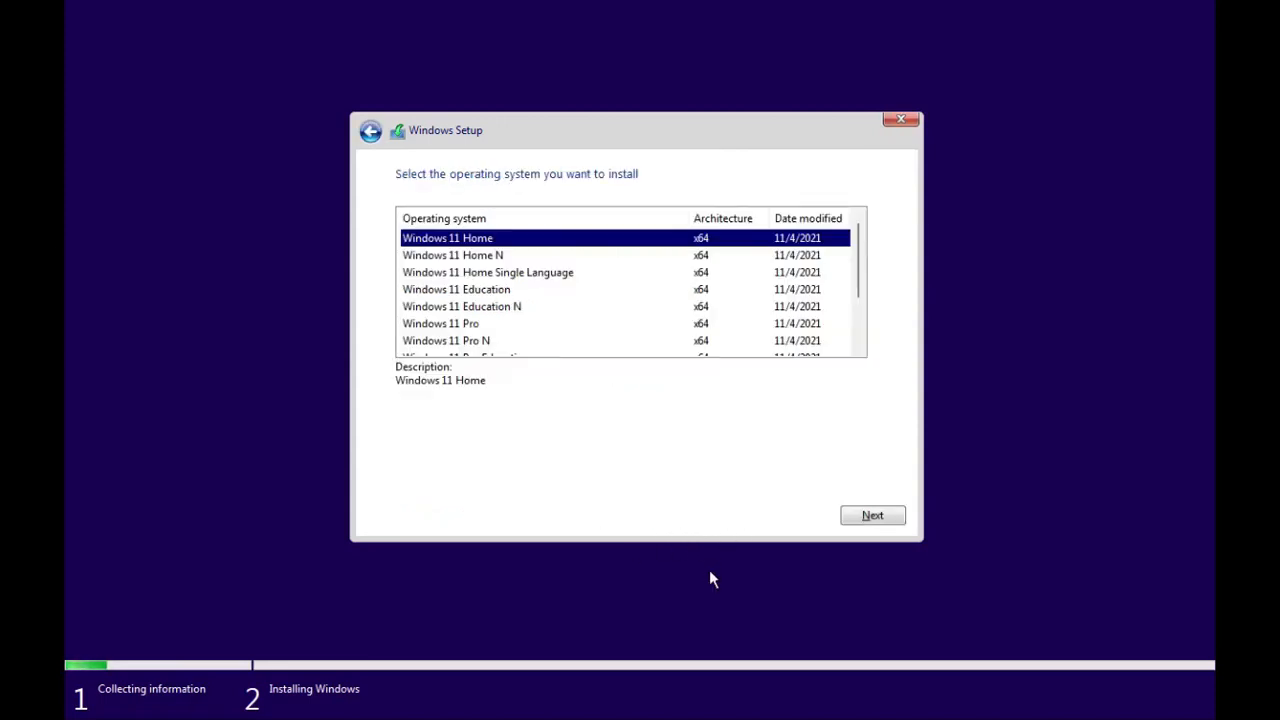
click(470, 324)
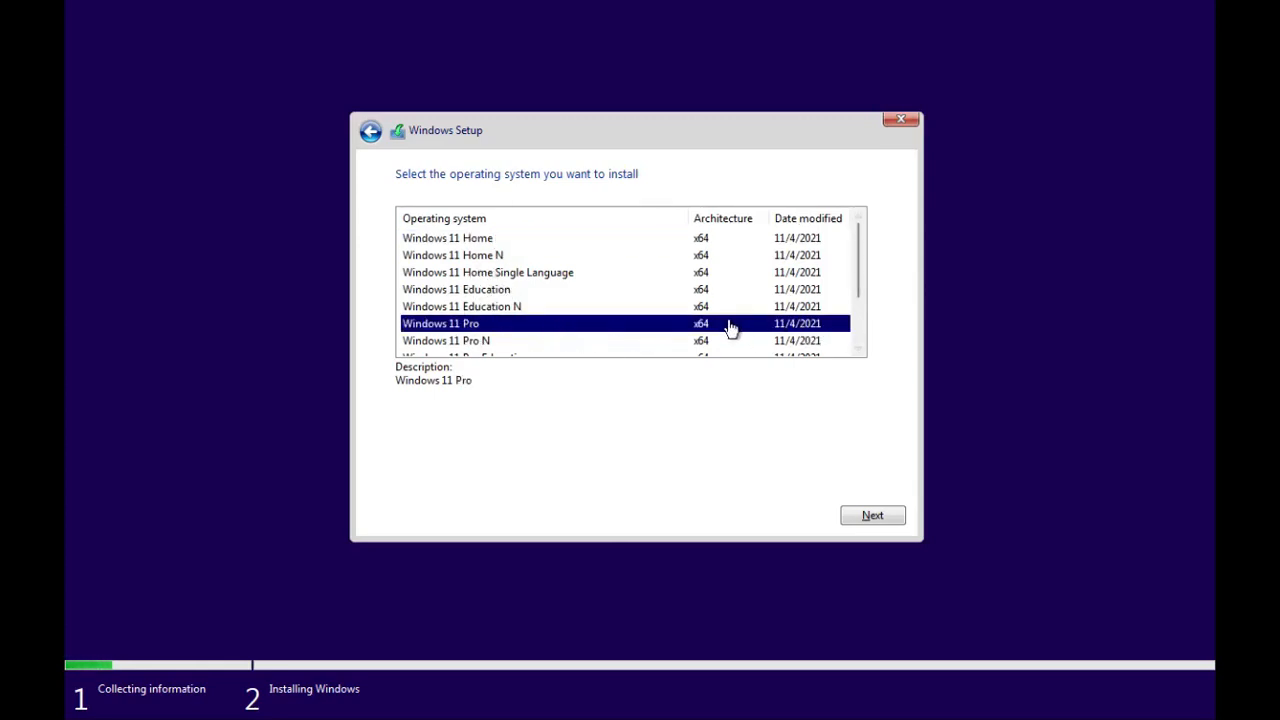
click(870, 515)
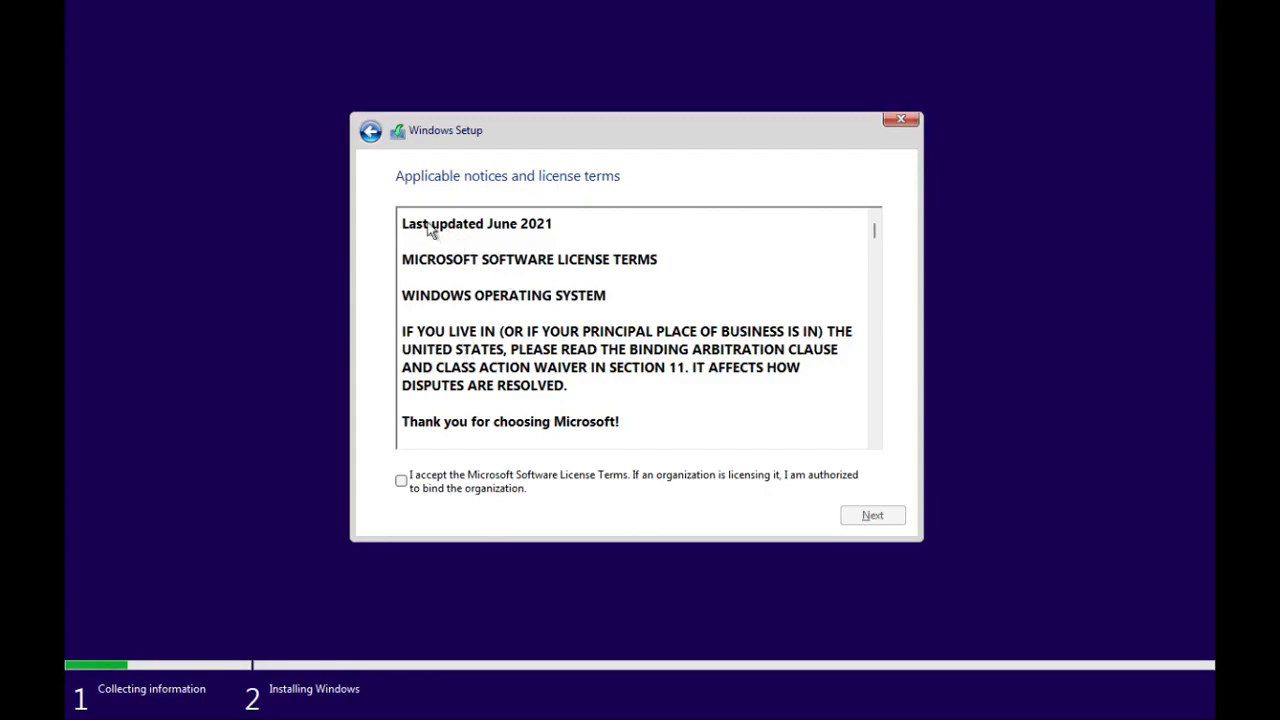
Accept the Microsoft software license terms and continue.
drag(429, 226, 660, 455)
click(607, 409)
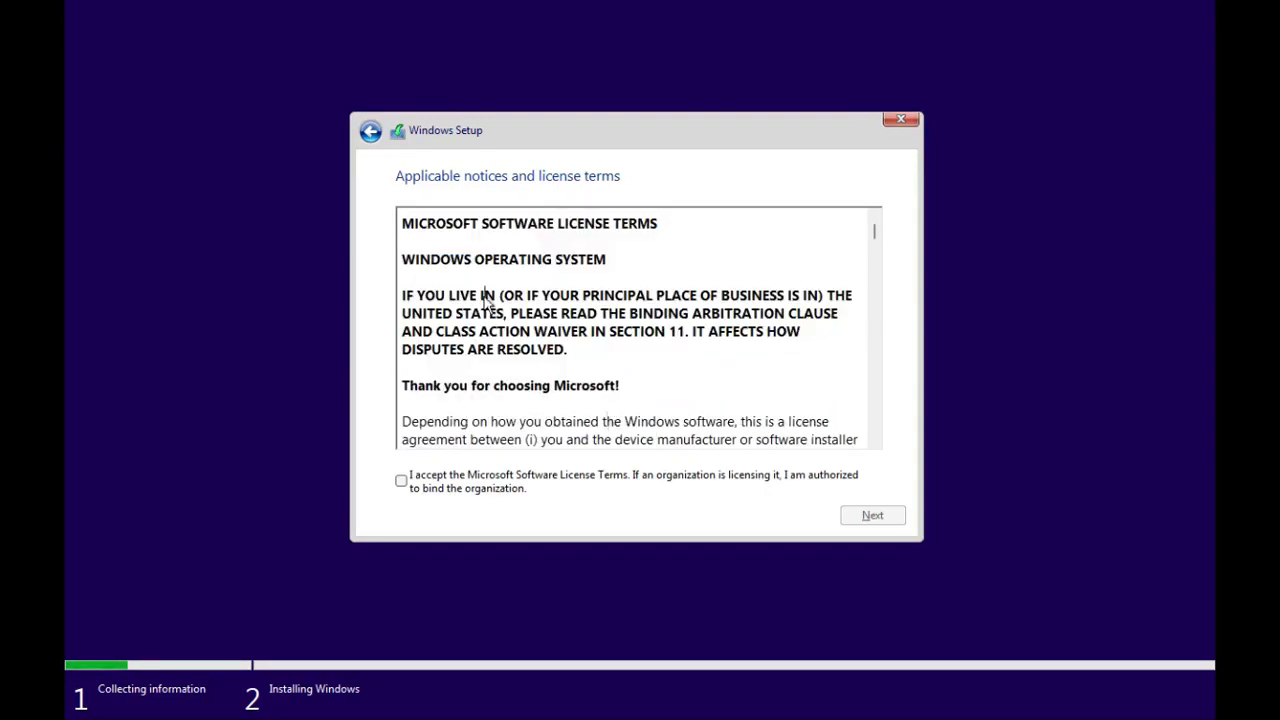
drag(483, 290, 751, 566)
click(687, 295)
scroll(687, 295, up, 4)
scroll(687, 295, up, 5)
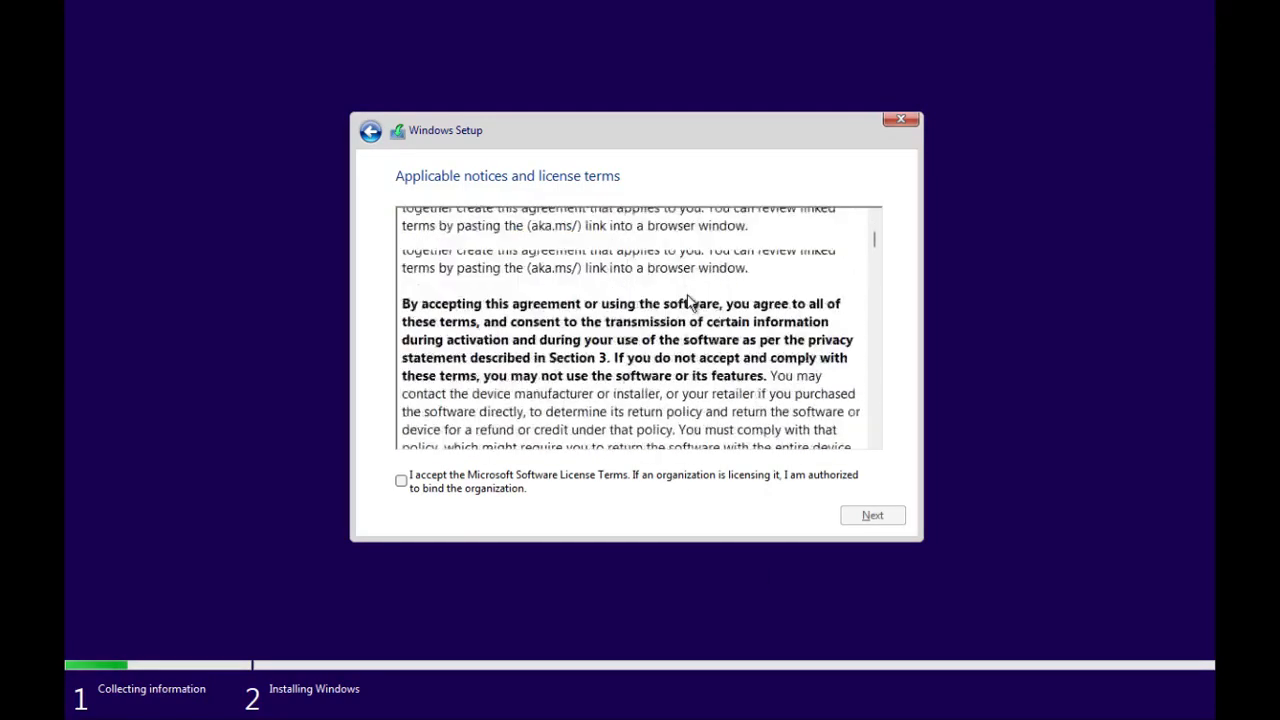
click(405, 486)
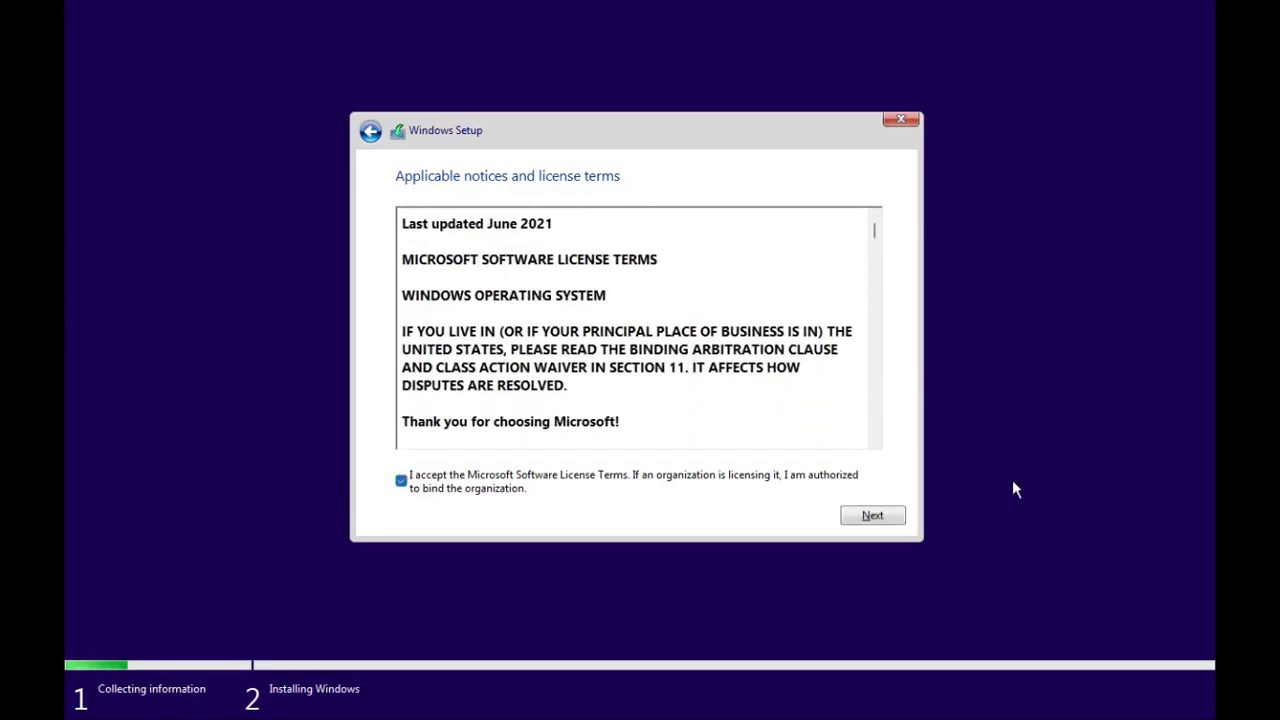
click(872, 516)
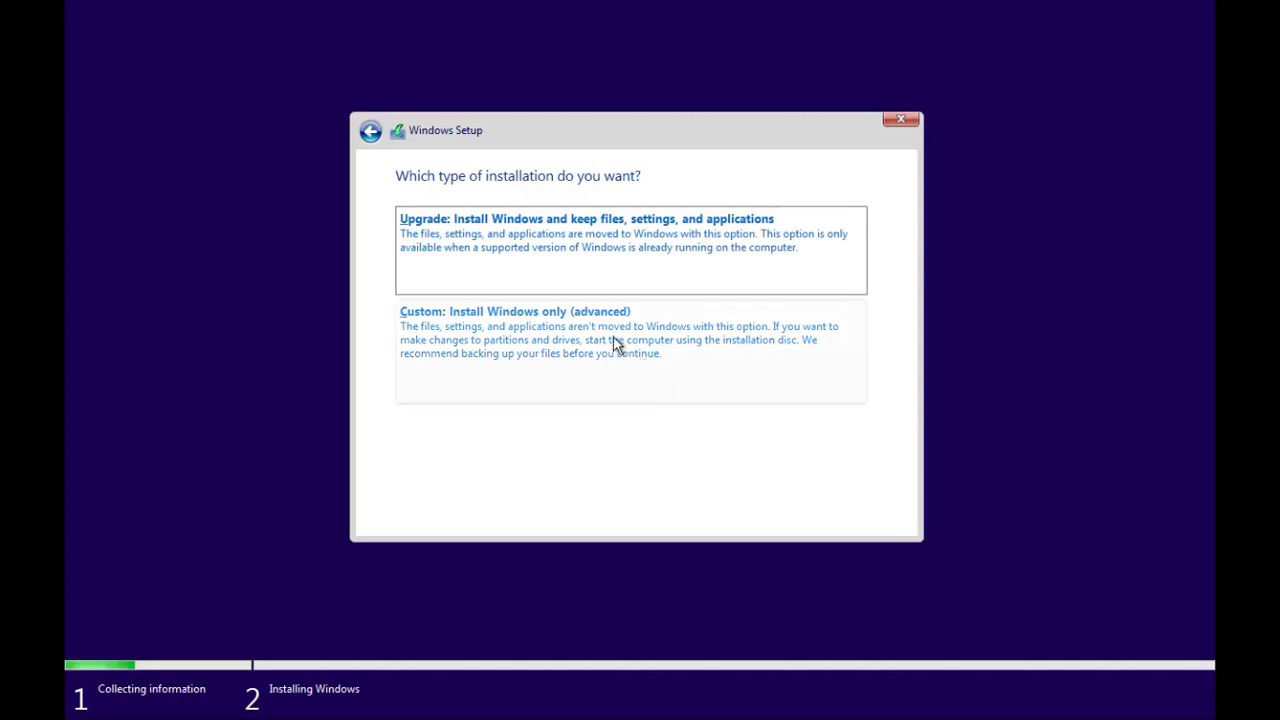
Choose Custom install and install Windows onto Drive 0 Unallocated Space.
click(627, 375)
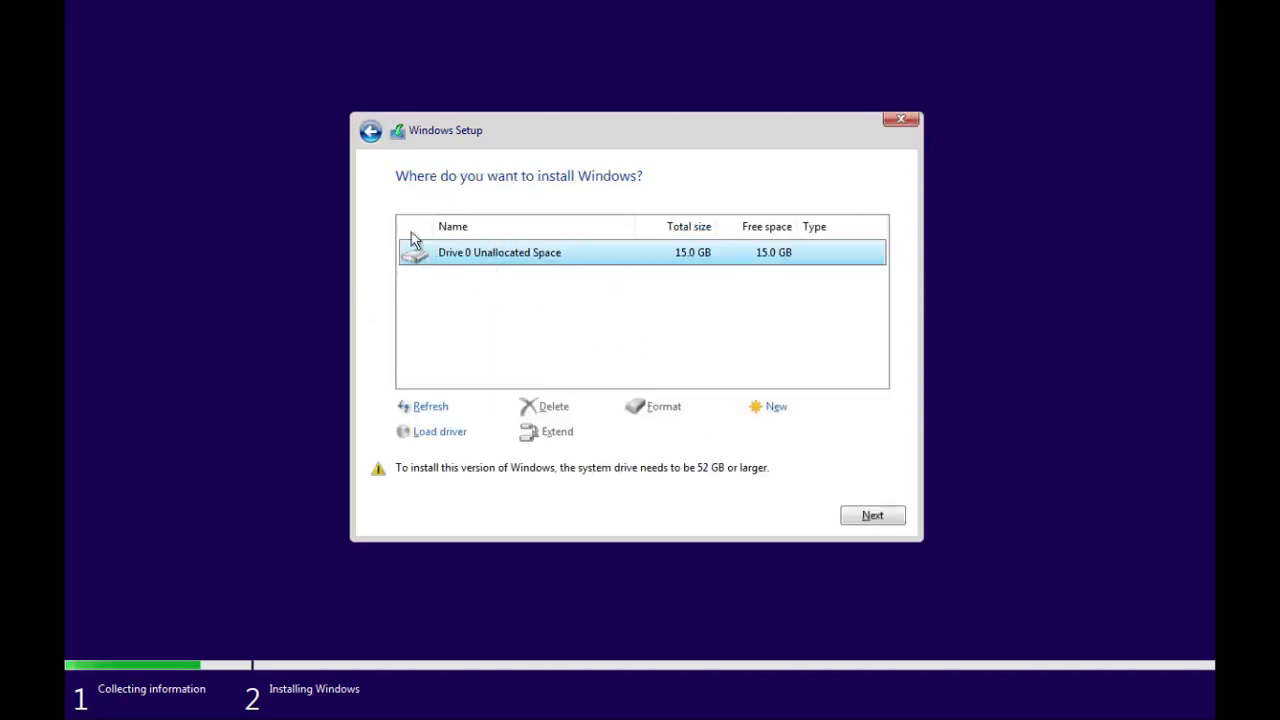
click(876, 518)
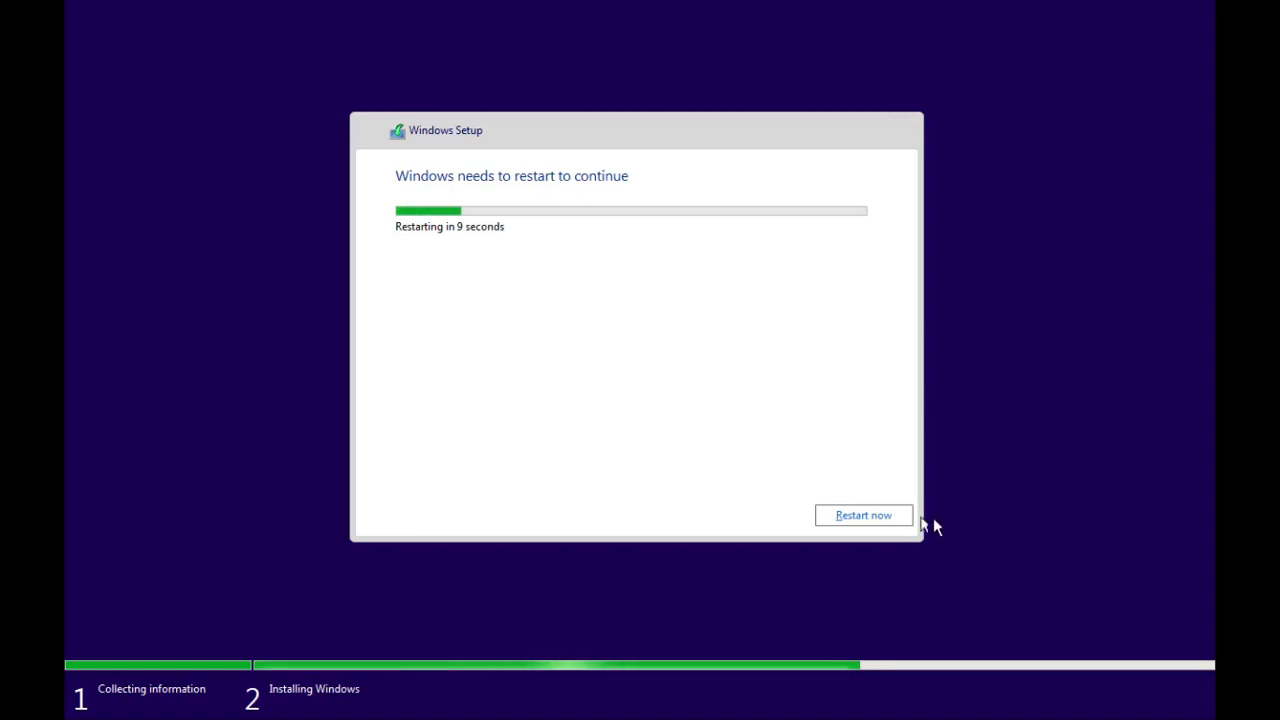
Restart the VM now and view it fullscreen.
click(887, 512)
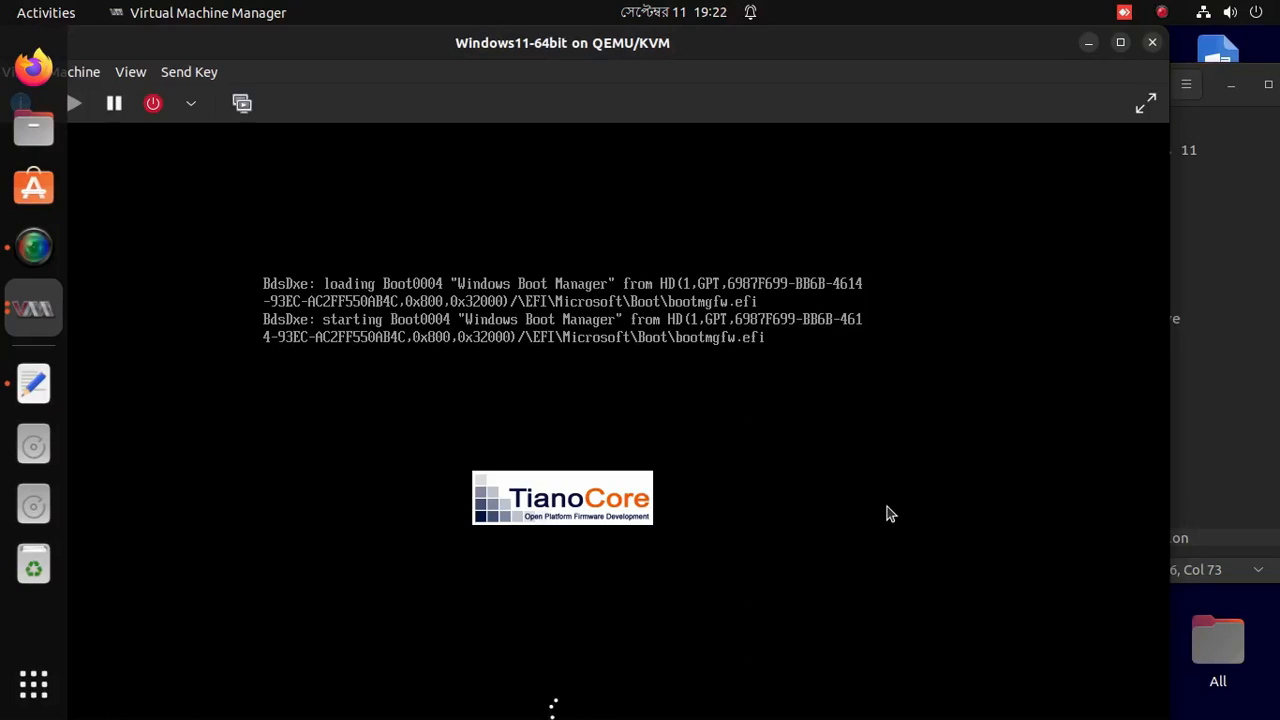
click(1146, 103)
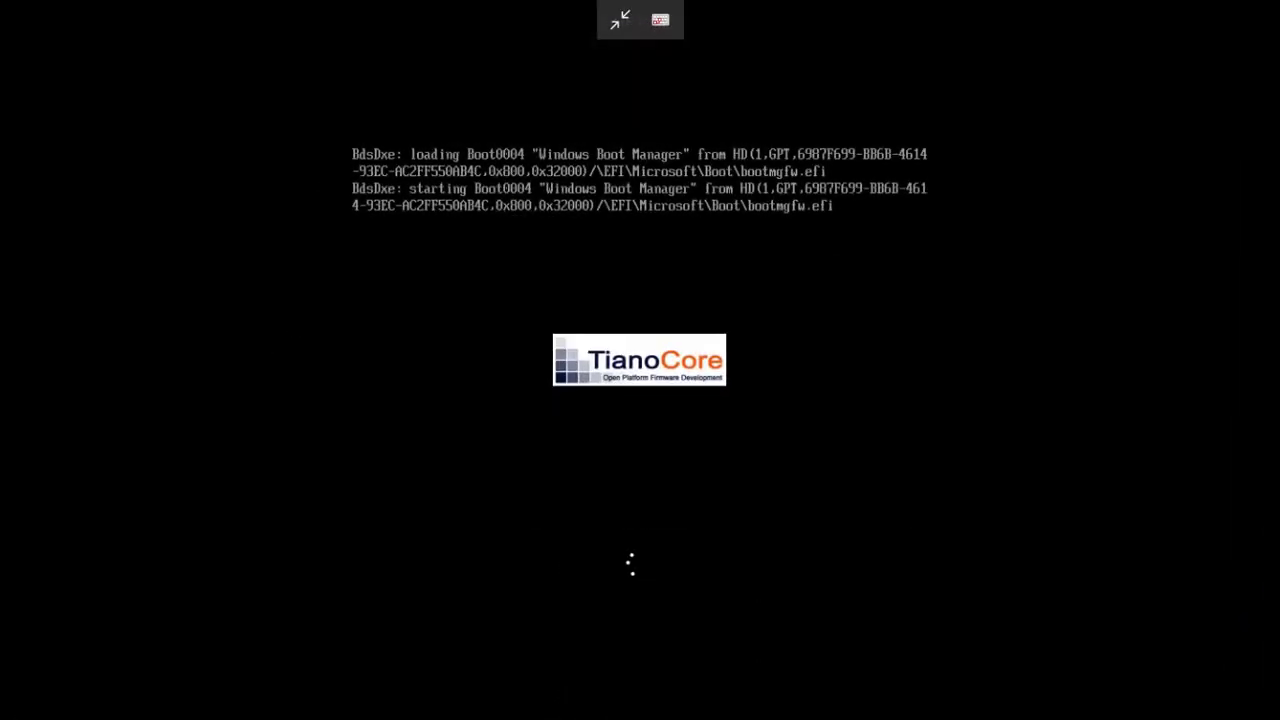